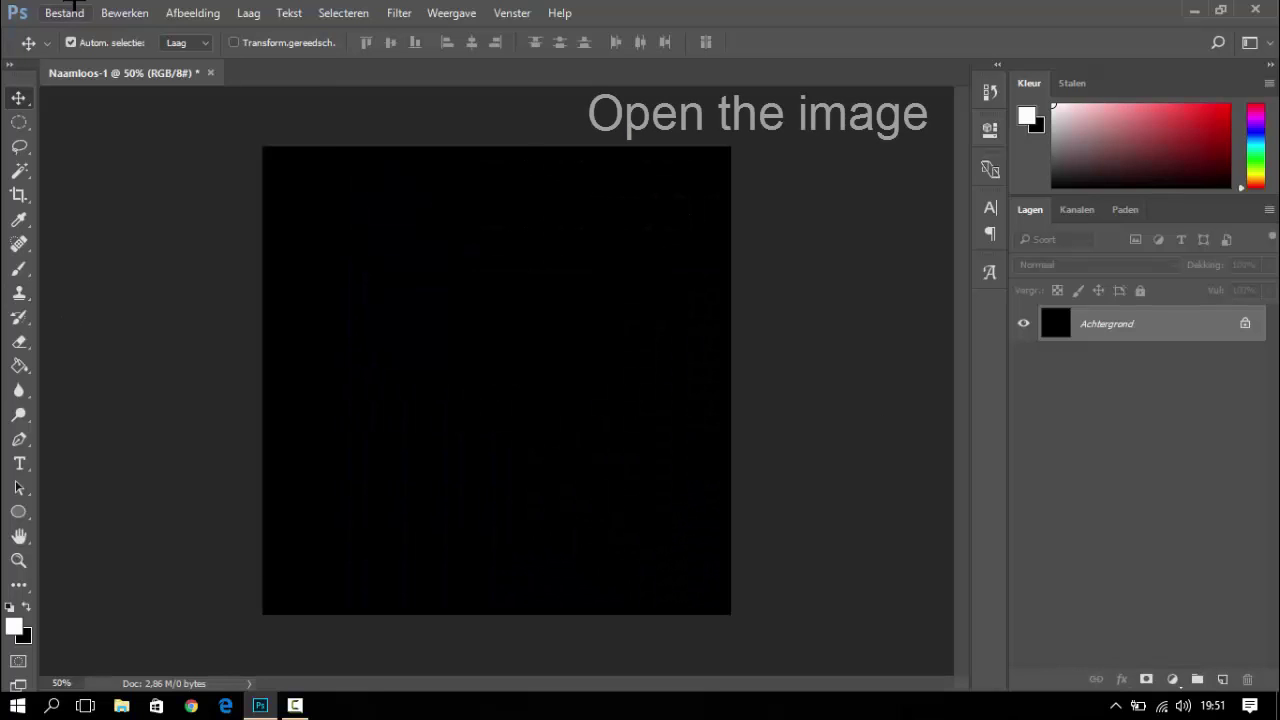
Open the blue panda wallpaper JPG
click(75, 8)
click(86, 48)
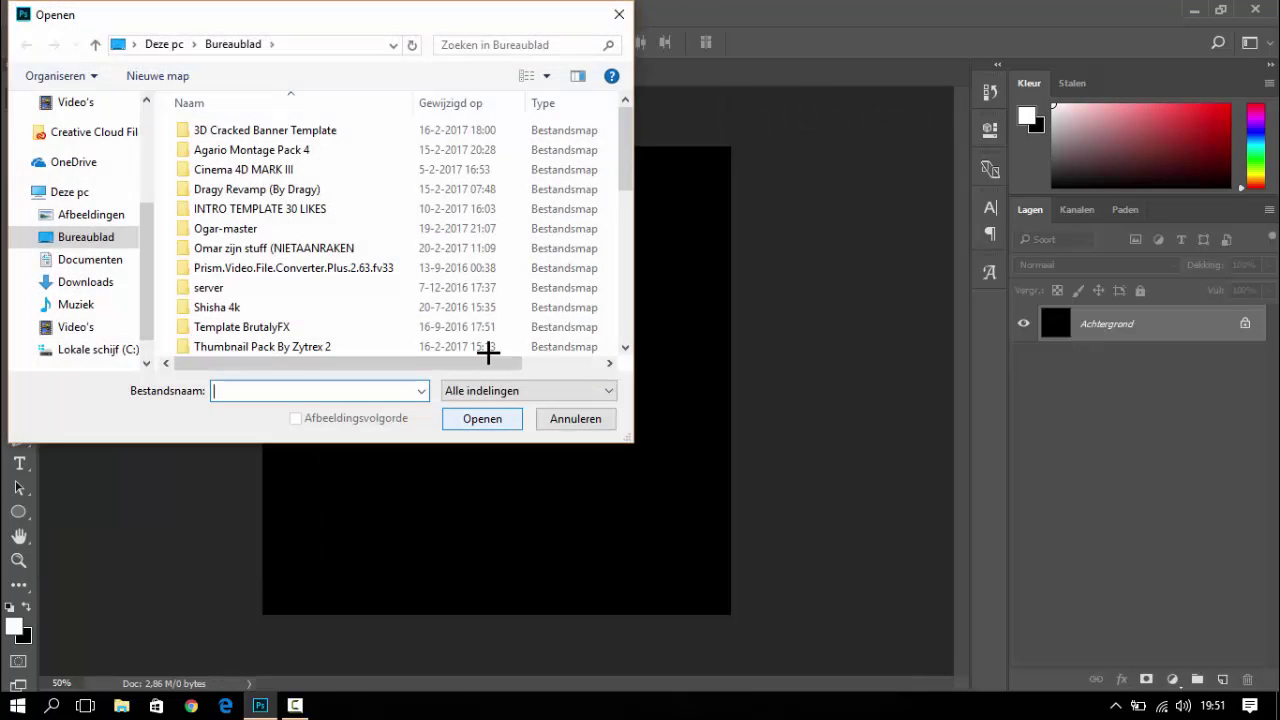
drag(623, 172, 624, 314)
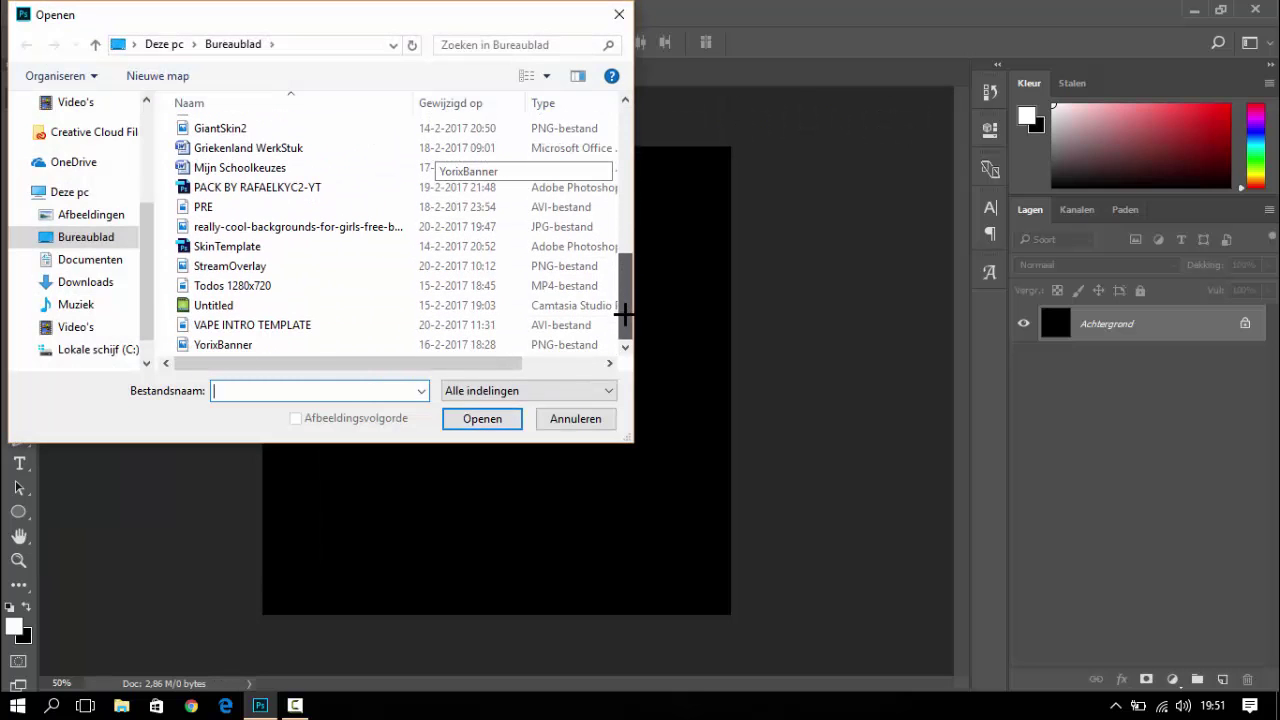
double_click(430, 228)
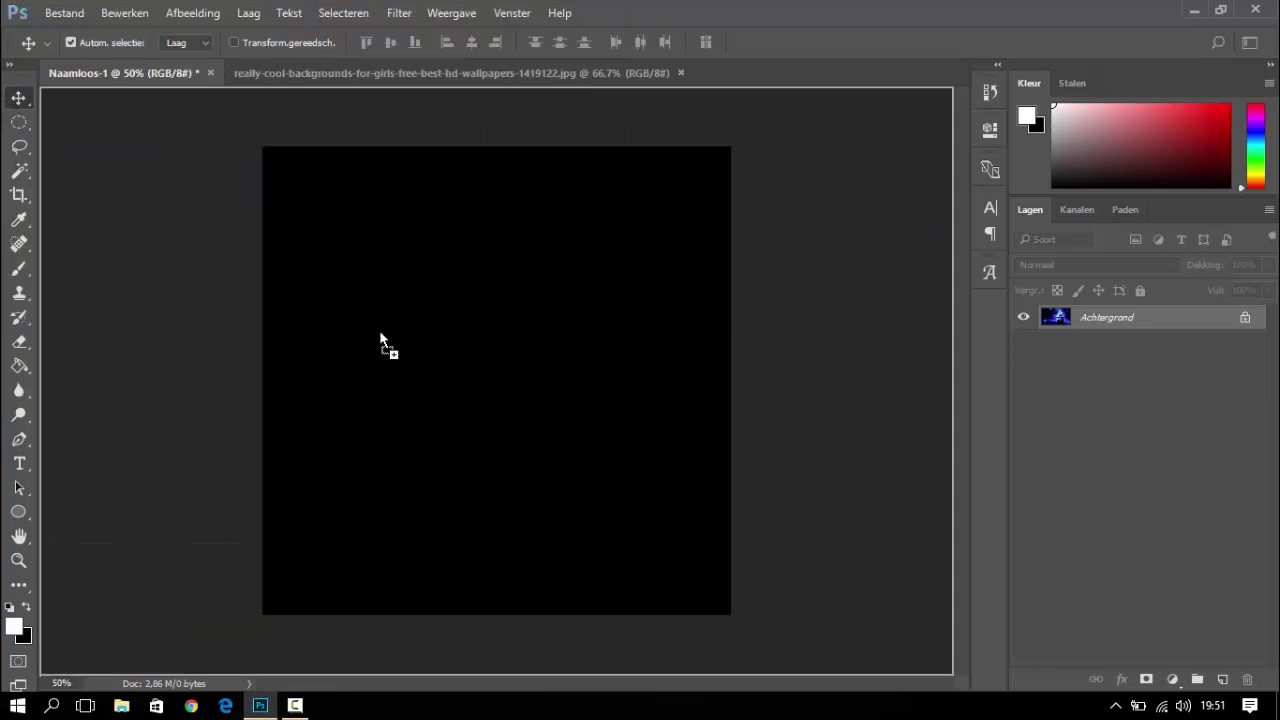
Copy the panda into Naamloos-1 as Laag 1, scaled to about 150% to fill the canvas
mouse_move(204, 76)
mouse_down()
mouse_move(379, 330)
mouse_move(539, 398)
mouse_up()
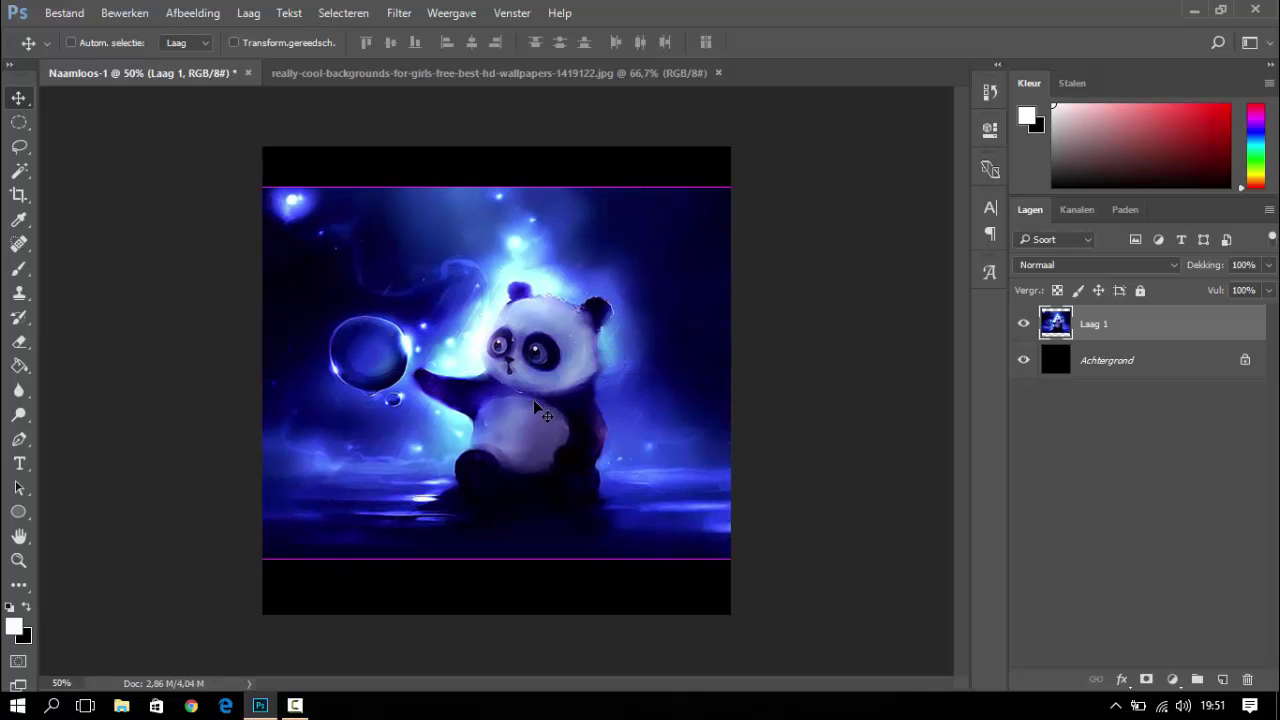
key(ctrl+t)
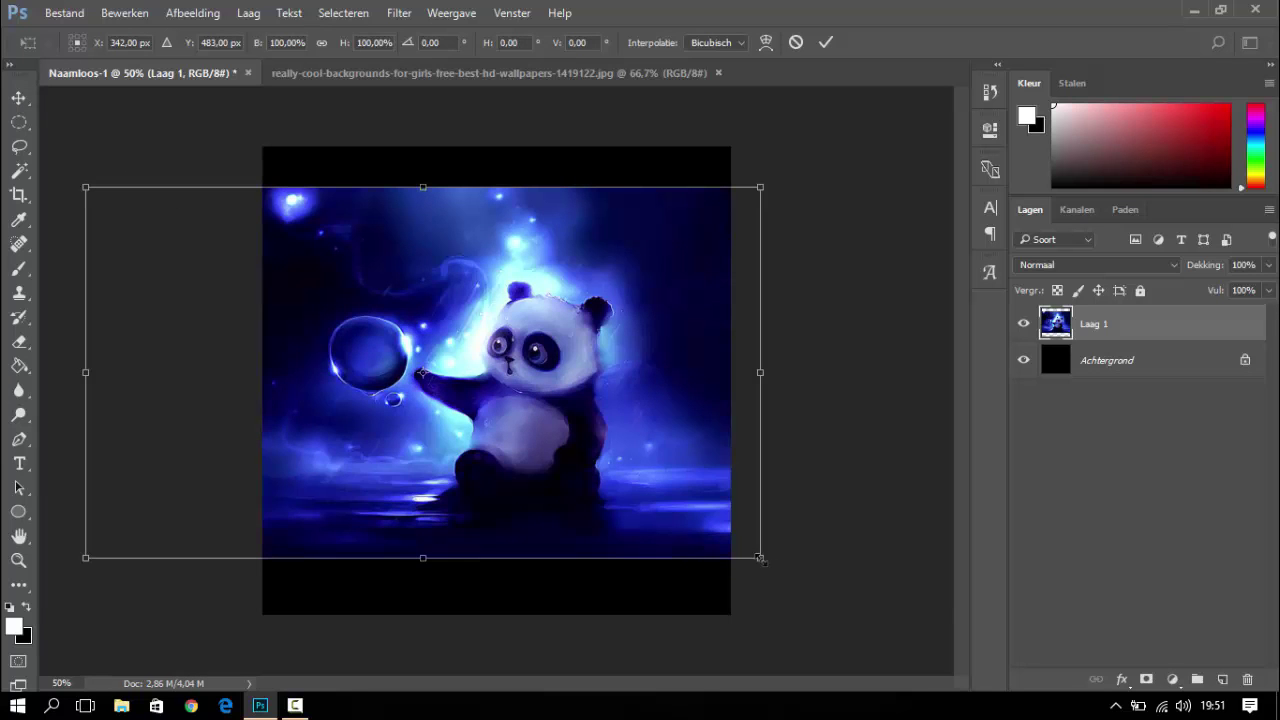
drag(760, 558, 1100, 715)
mouse_move(759, 523)
mouse_down()
mouse_move(478, 417)
mouse_move(492, 401)
mouse_up()
key(Return)
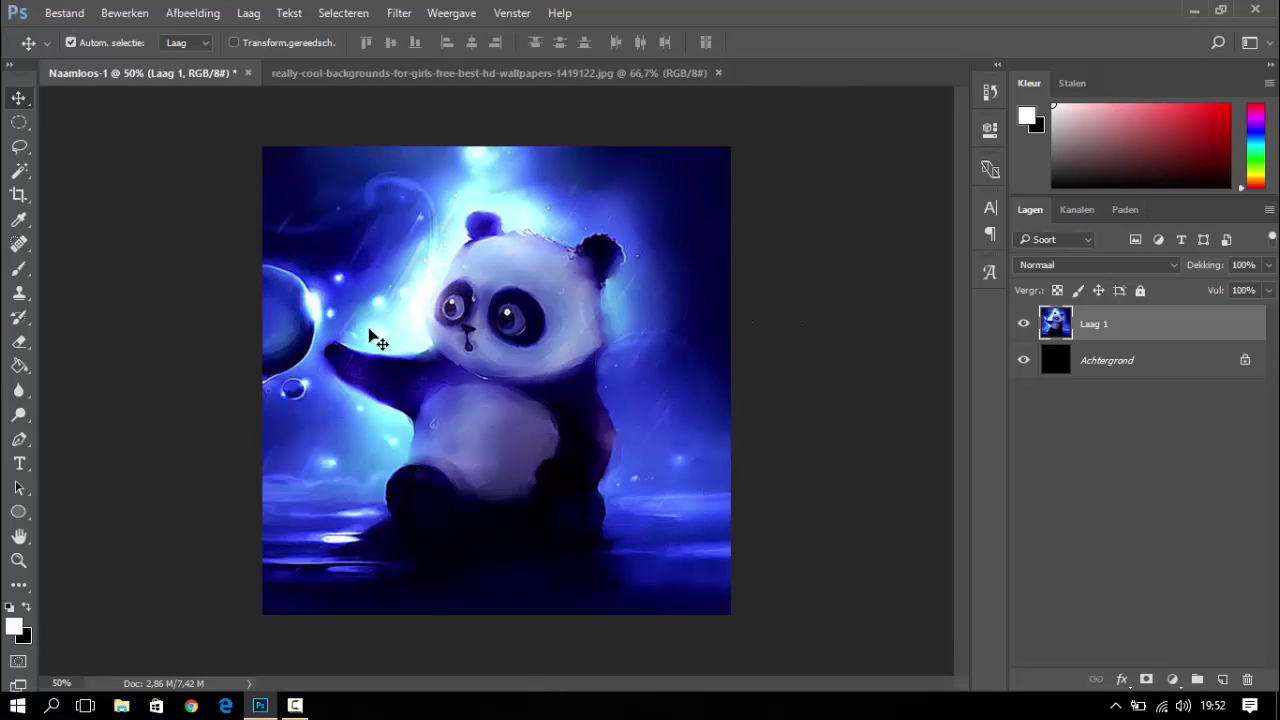
Draw a circular selection about 35 cm across from the top-left corner, then add empty Laag 2
click(19, 122)
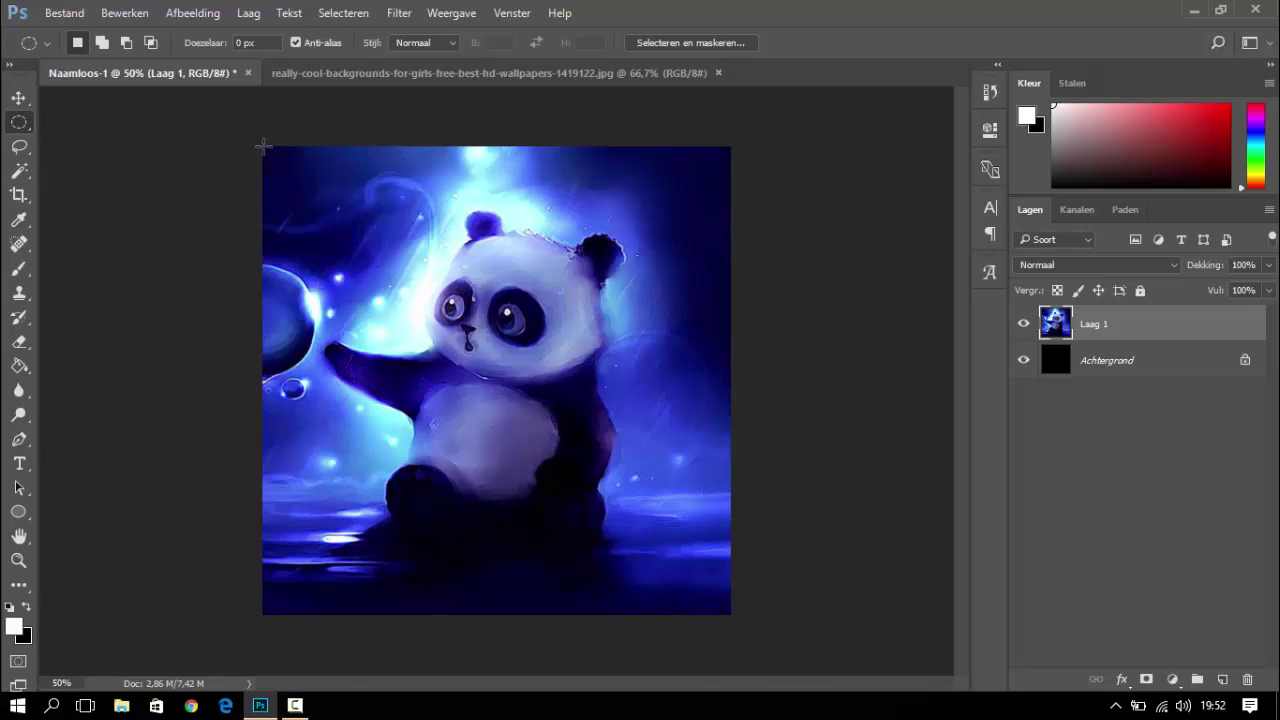
click(19, 560)
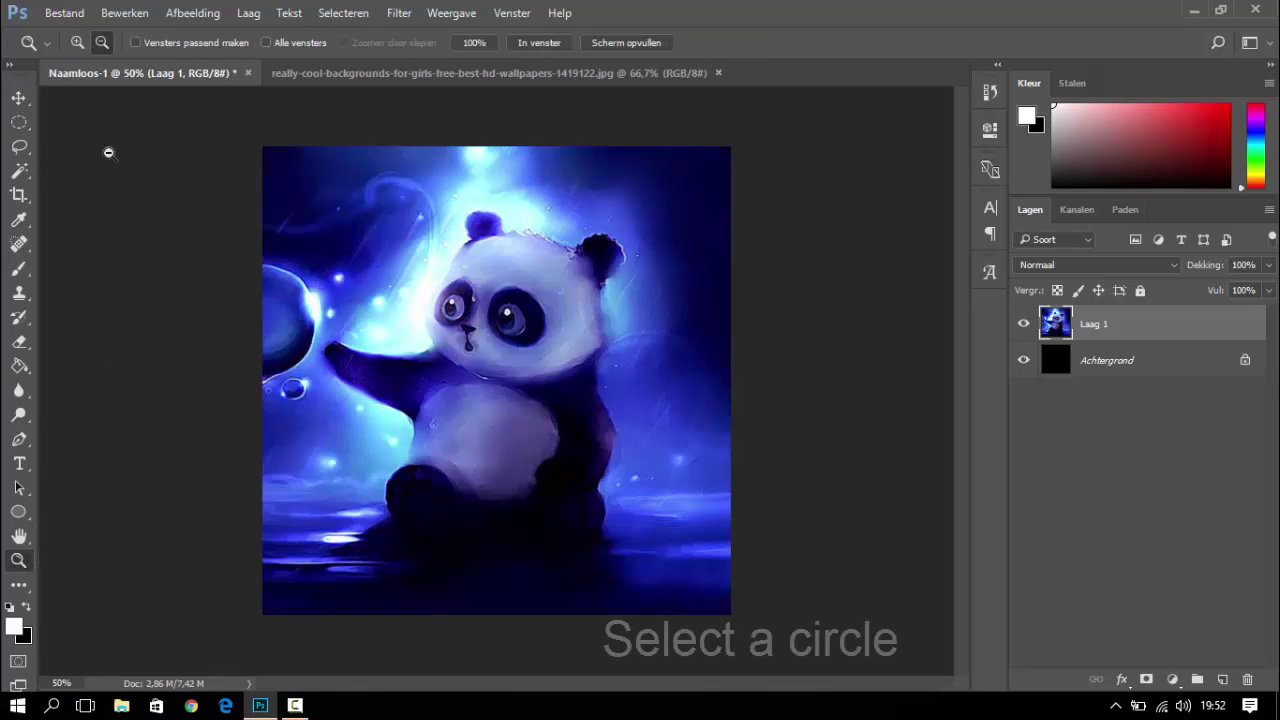
click(258, 152)
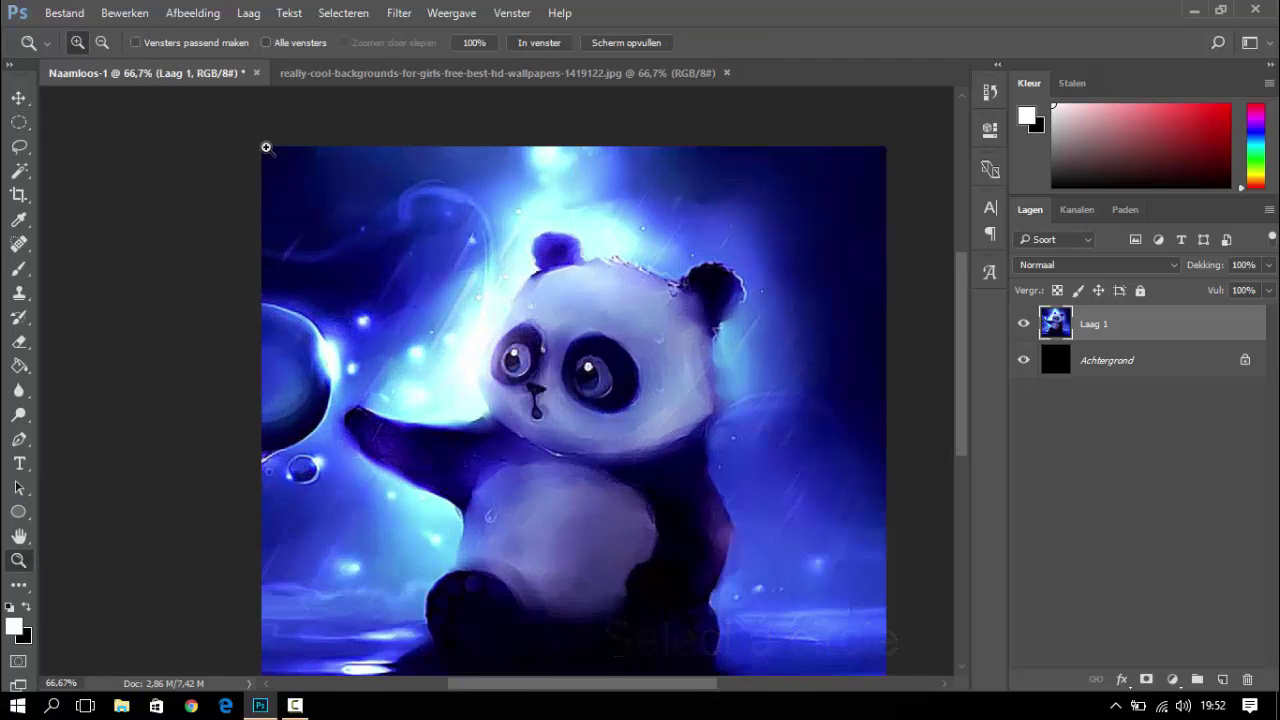
click(19, 121)
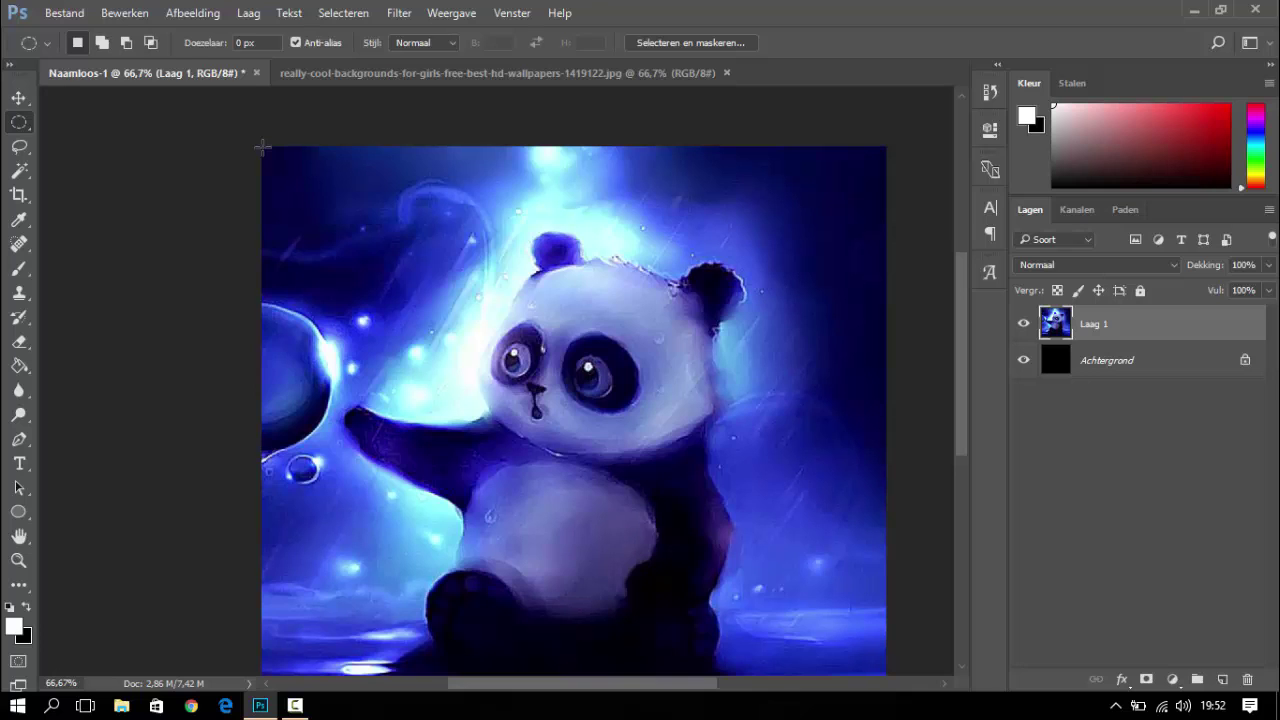
mouse_move(262, 148)
mouse_down()
mouse_move(651, 661)
mouse_move(643, 603)
mouse_up()
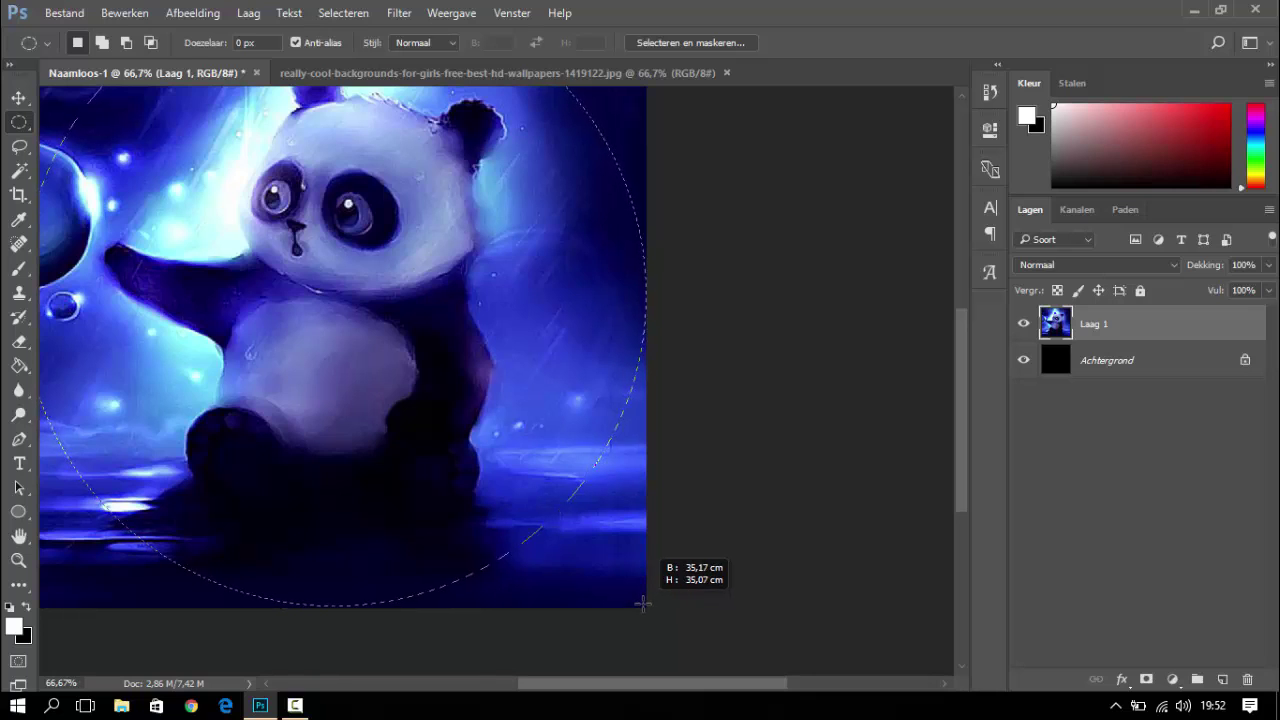
drag(643, 603, 645, 607)
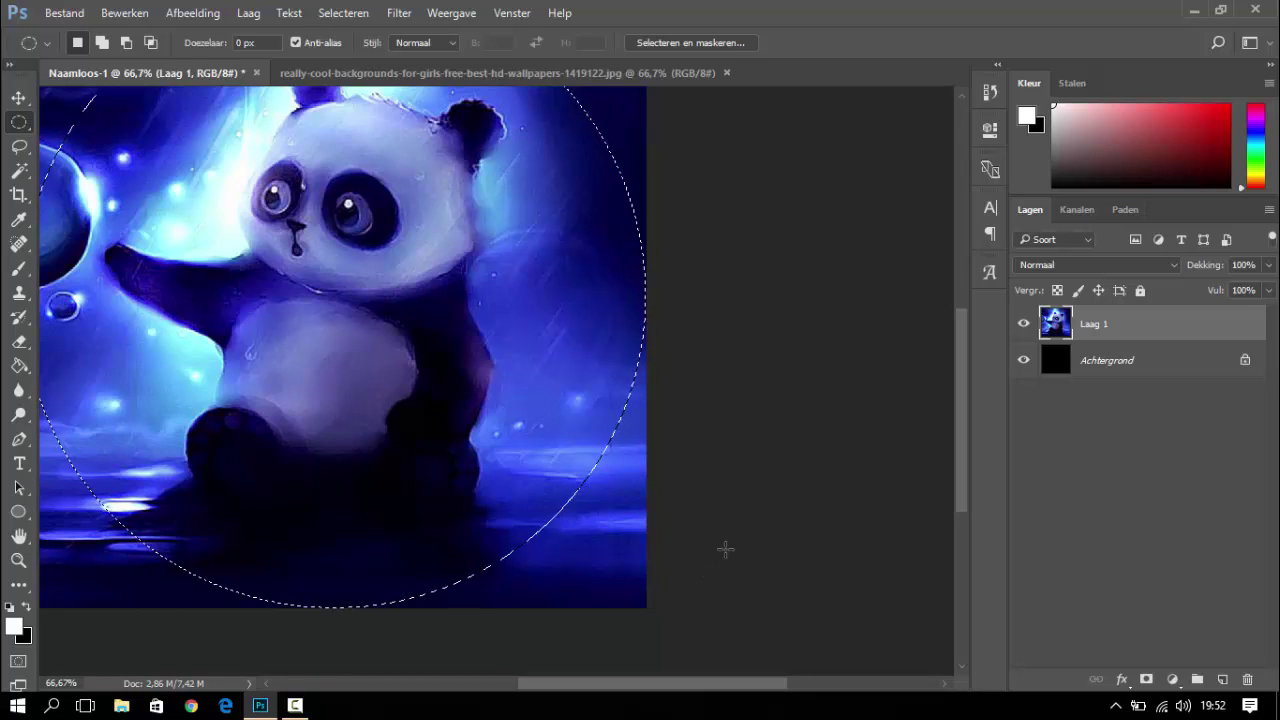
click(1222, 680)
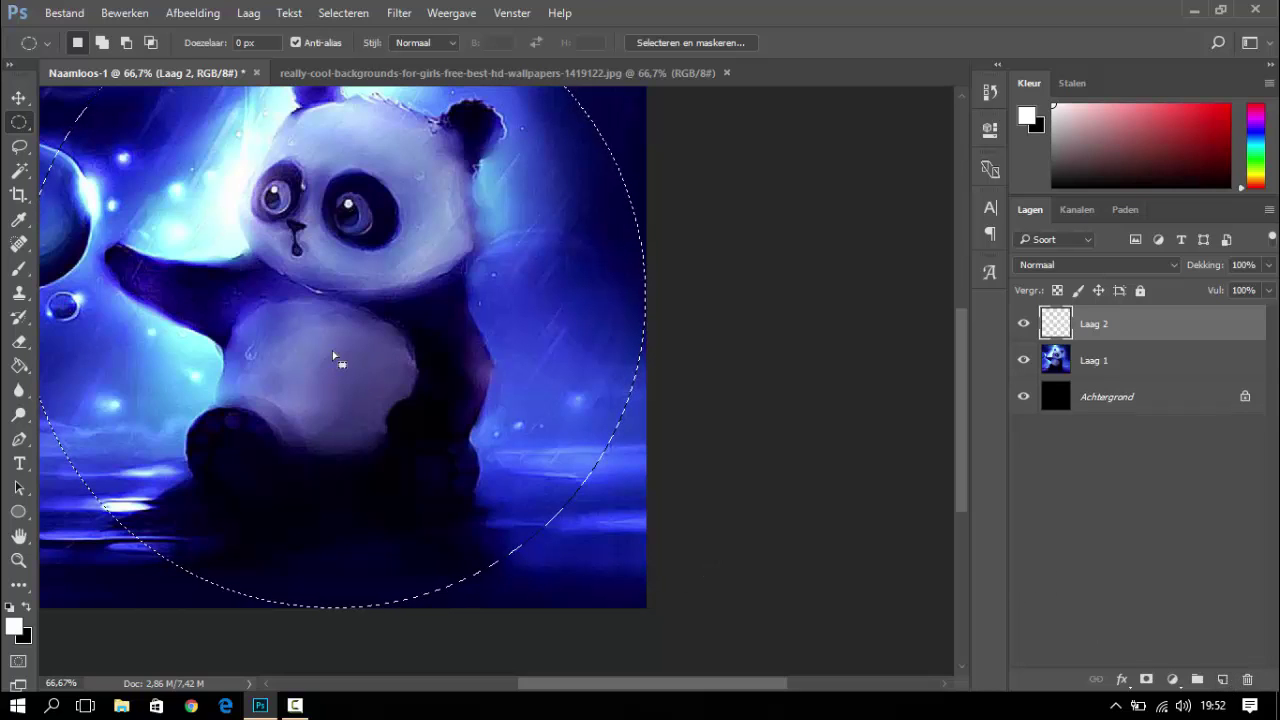
Fill the circular selection with black on Laag 2
click(27, 606)
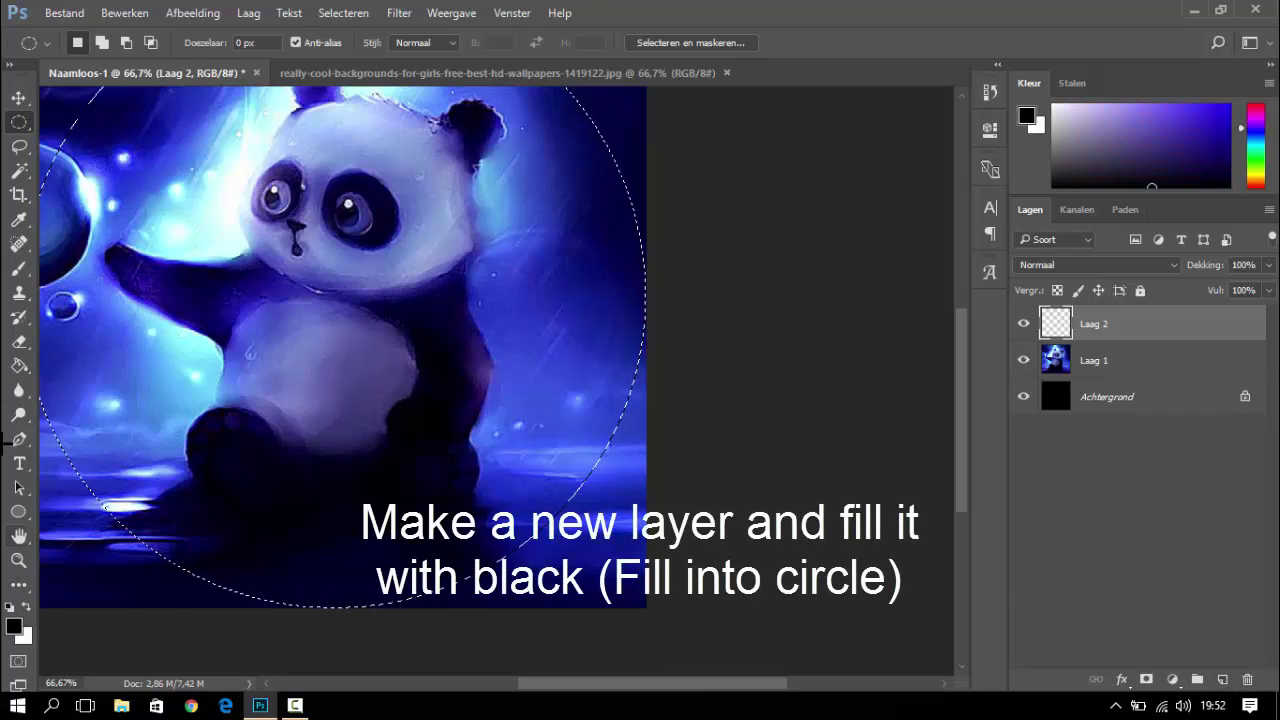
click(19, 365)
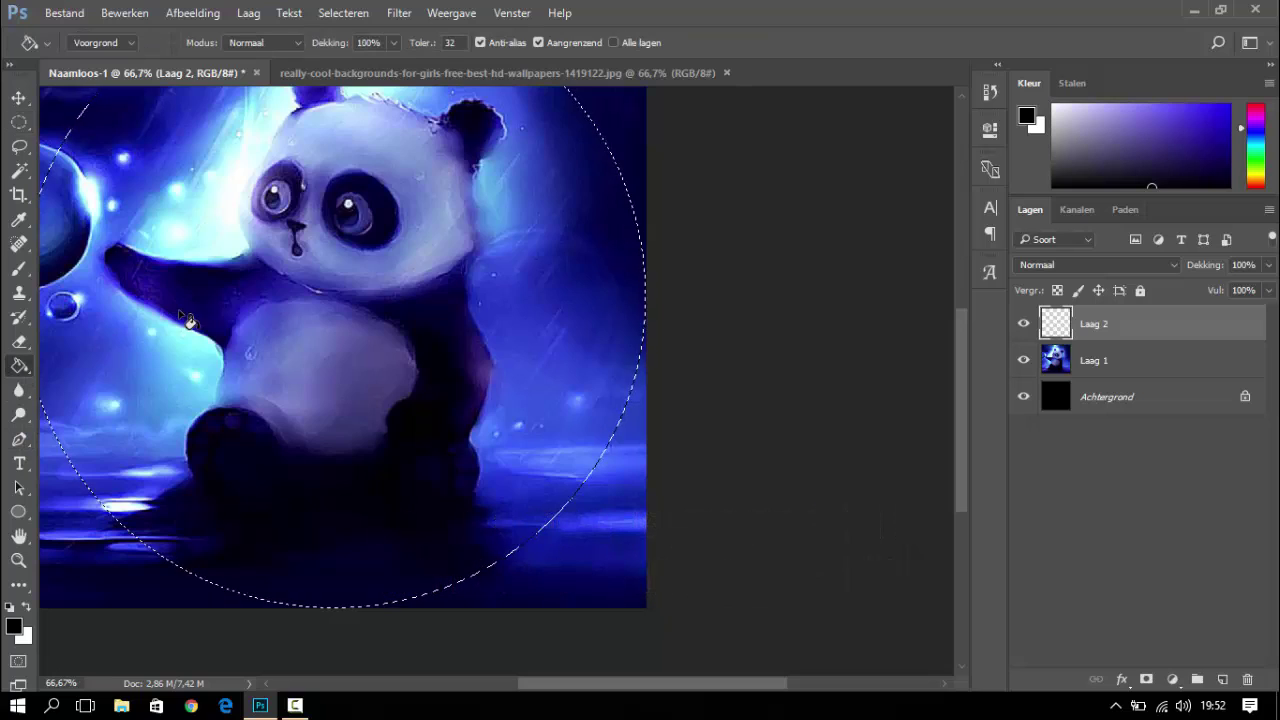
click(188, 321)
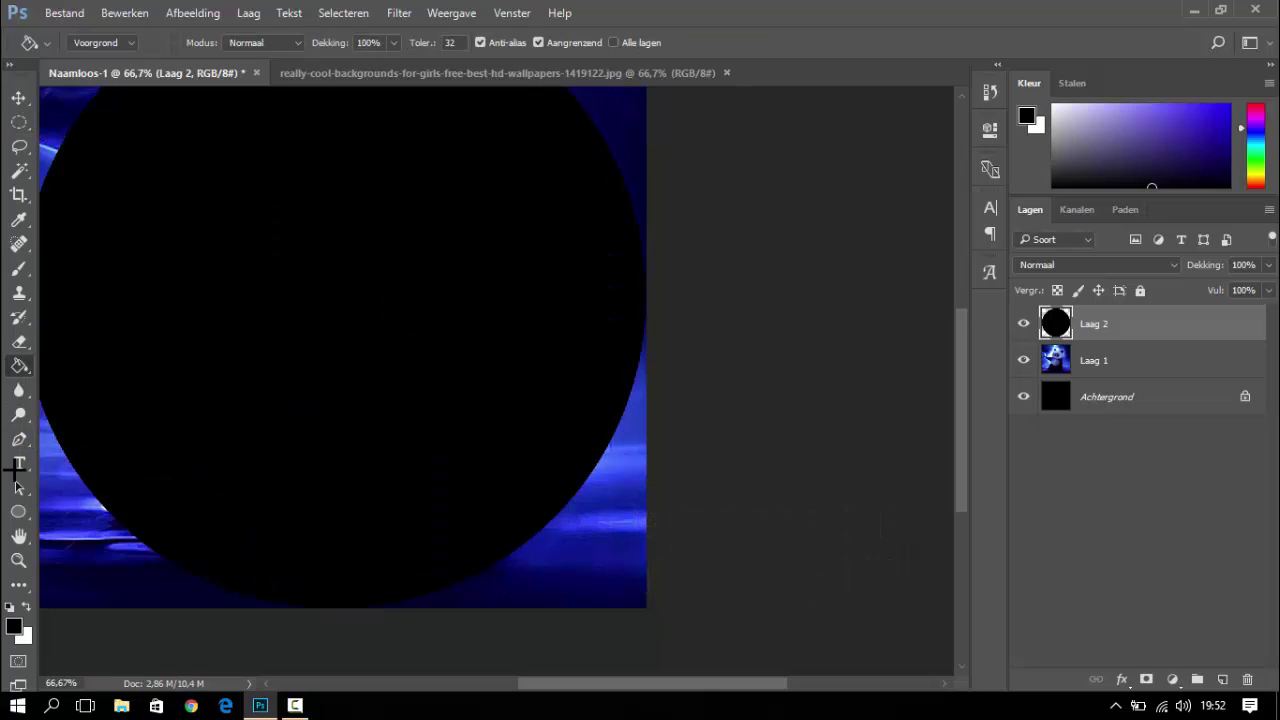
Shrink the black circle to about 78.6% and centre it over the panda background
click(18, 560)
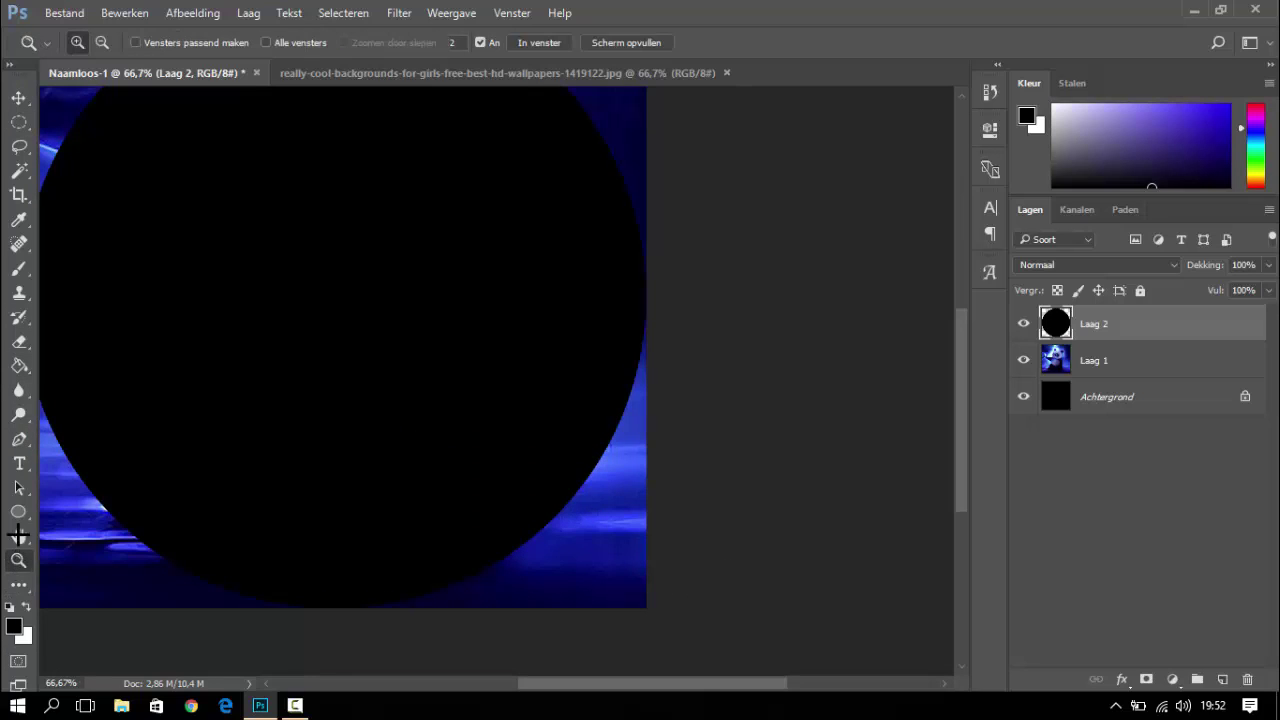
click(102, 42)
click(196, 141)
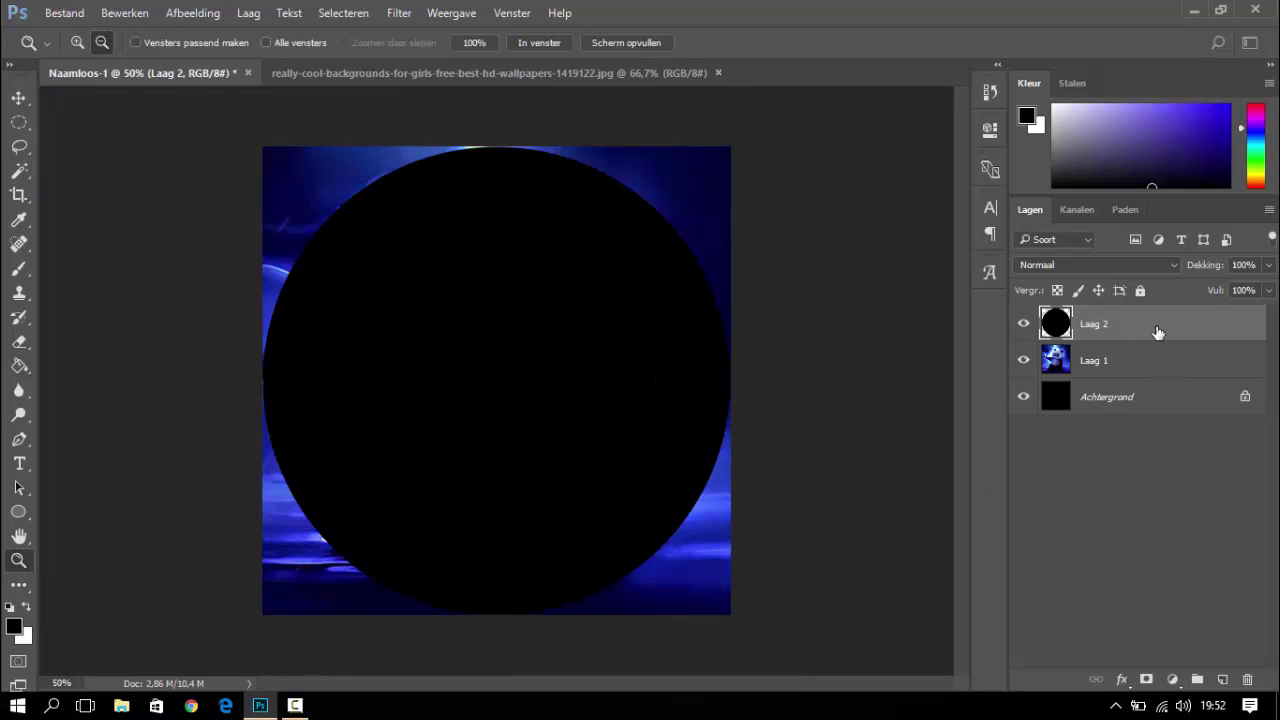
key(ctrl+t)
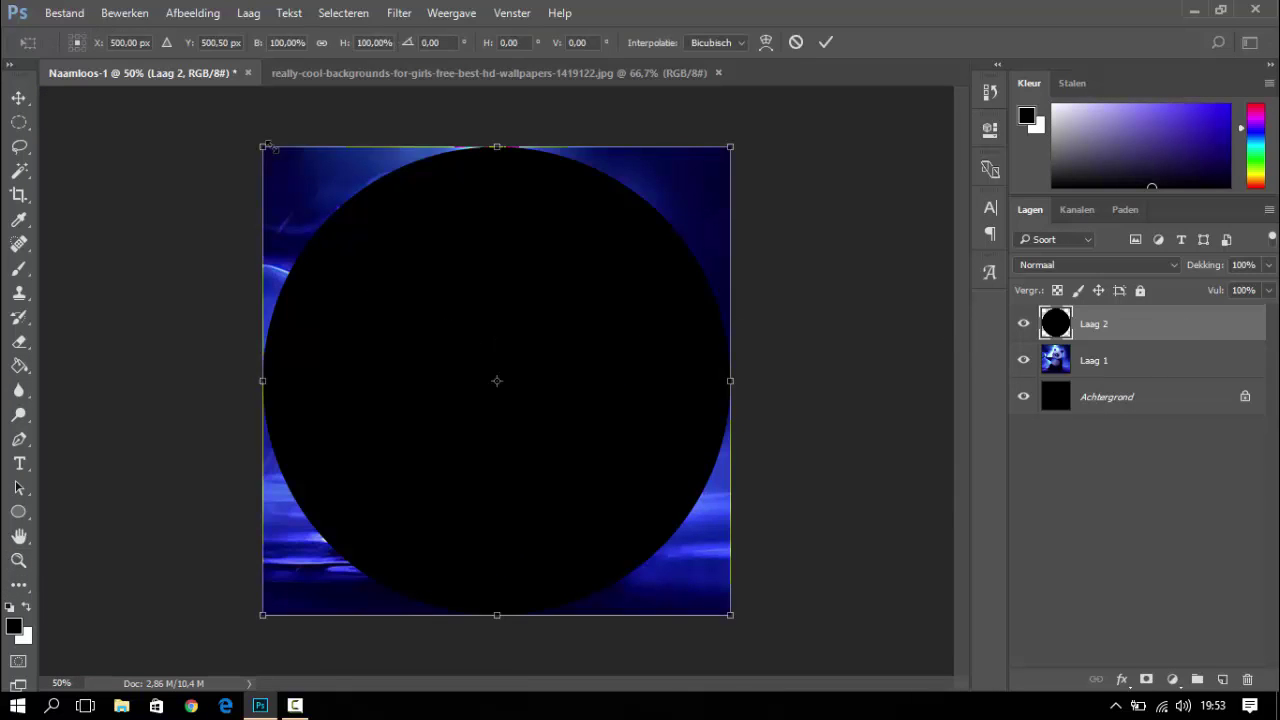
drag(265, 146, 309, 193)
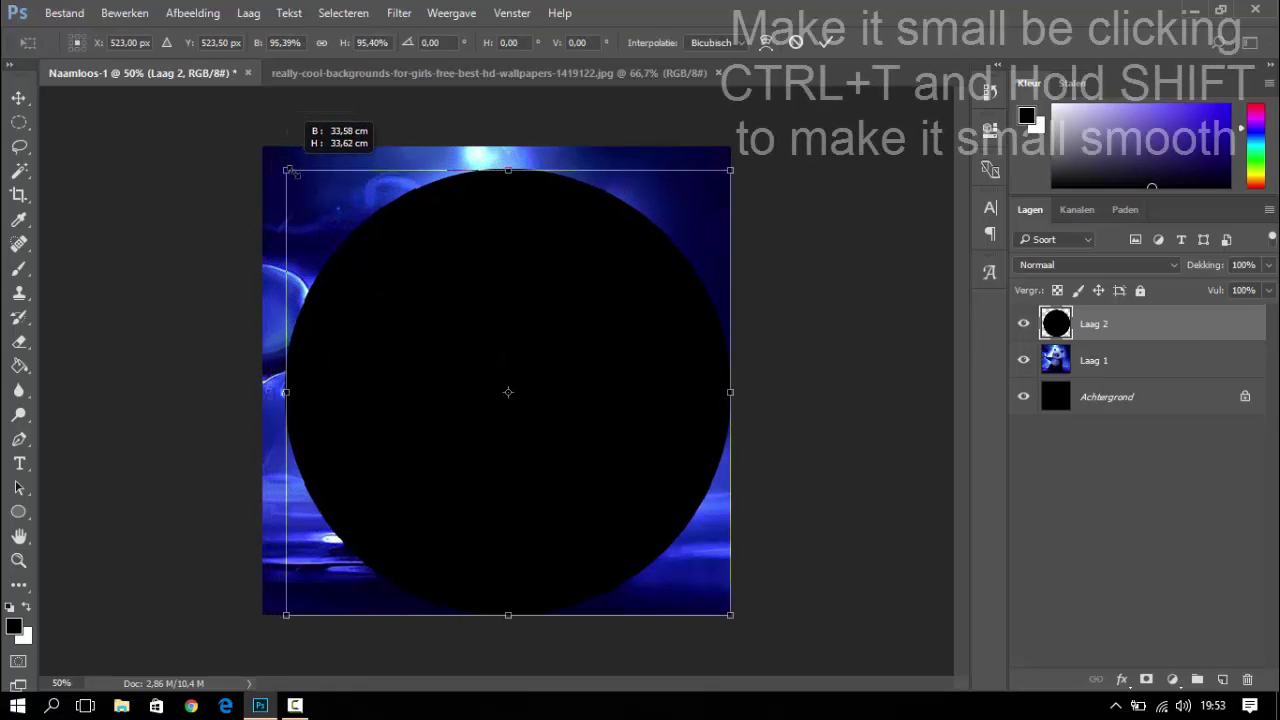
drag(448, 297, 425, 274)
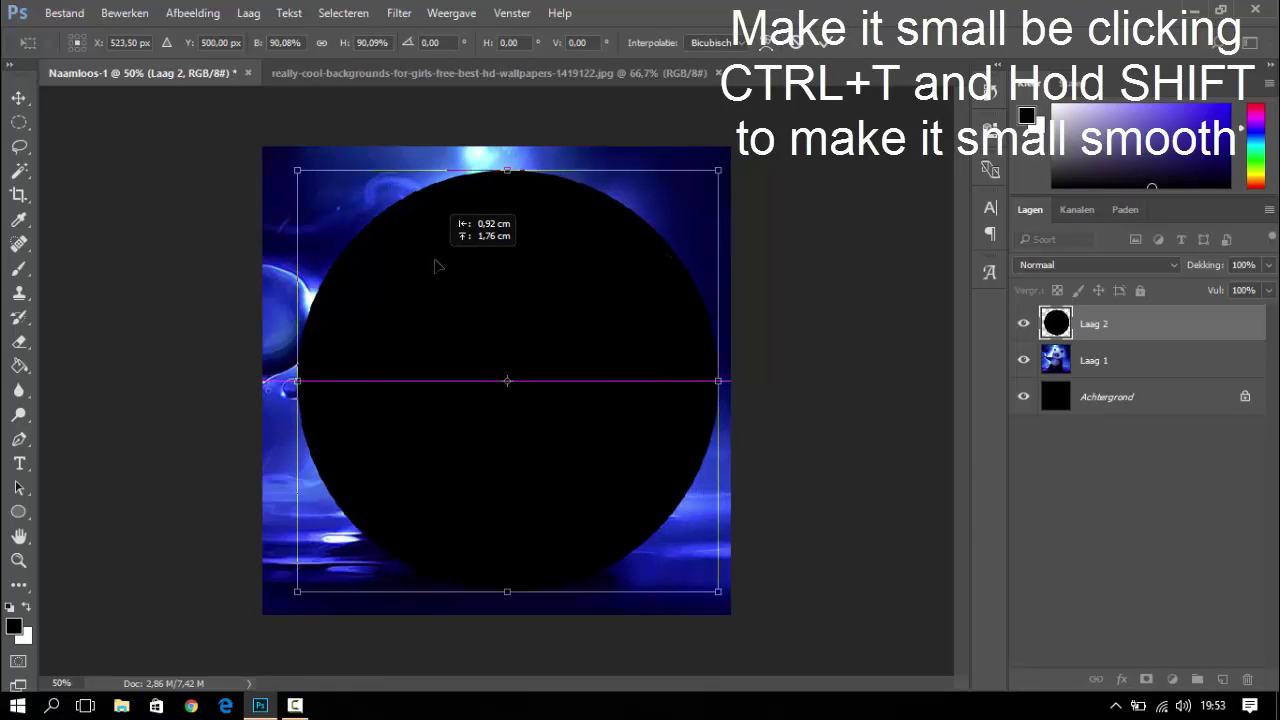
drag(709, 592, 654, 539)
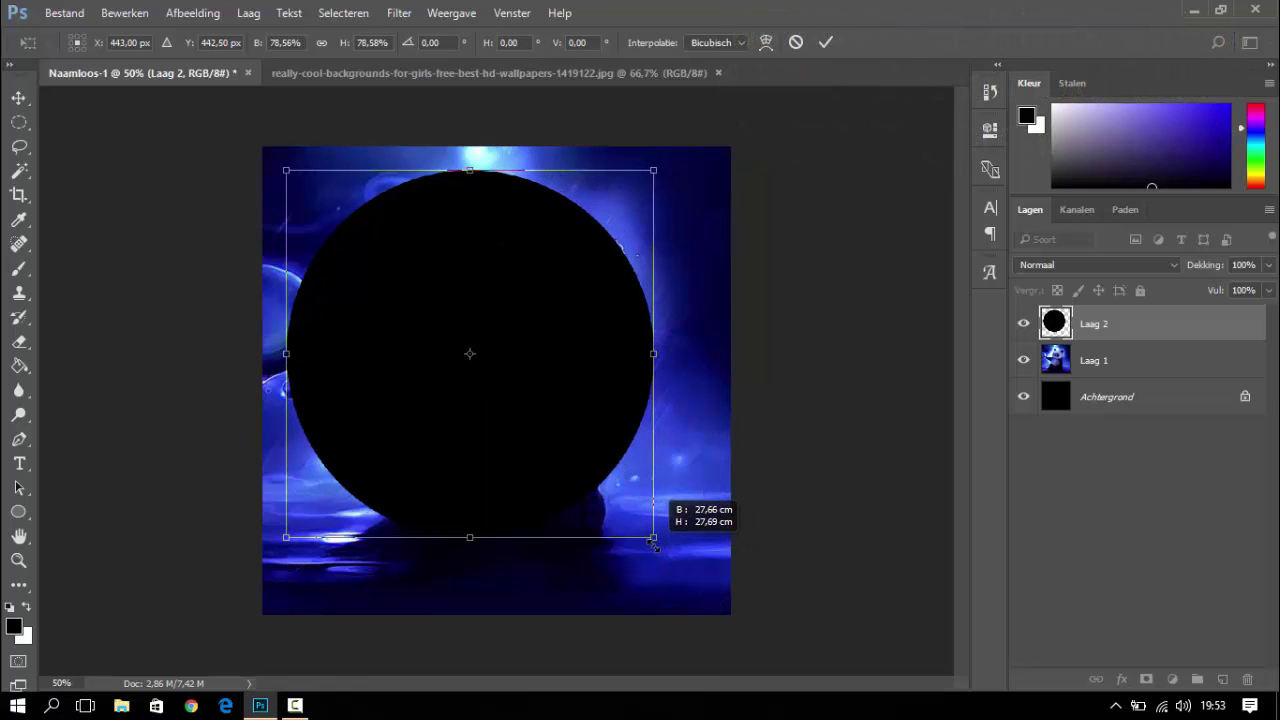
drag(543, 436, 570, 455)
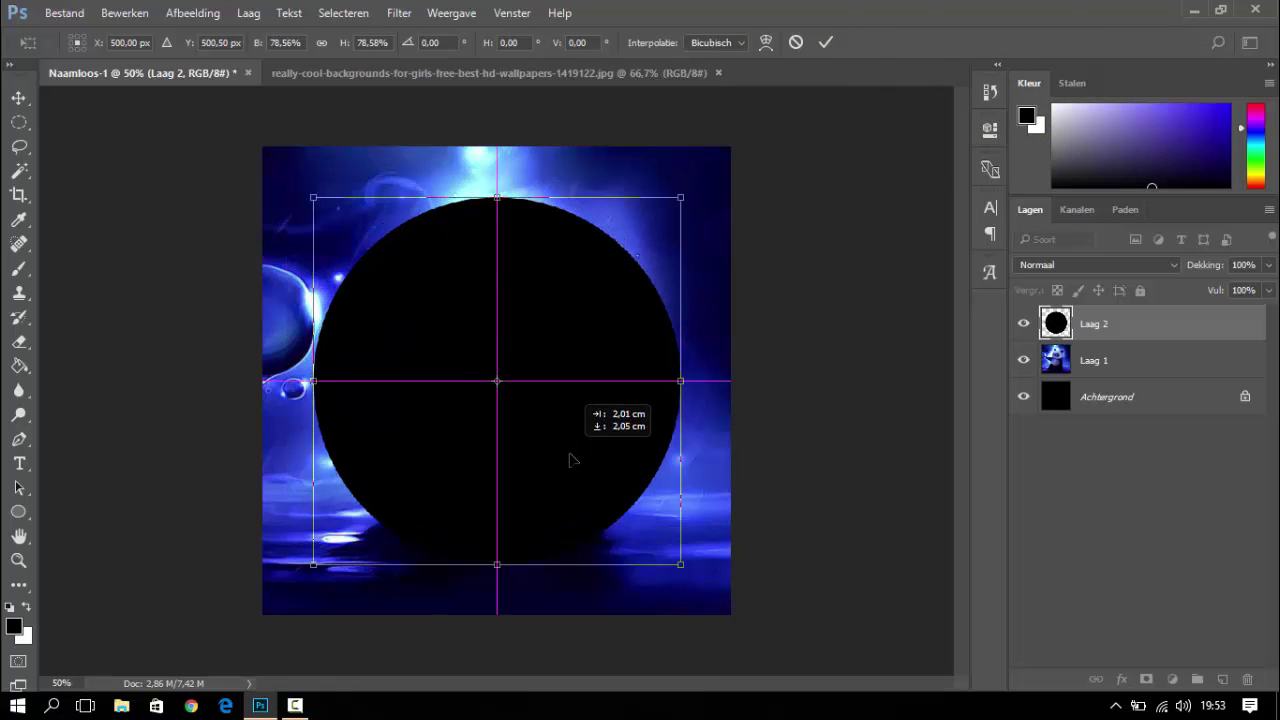
click(825, 42)
key(z)
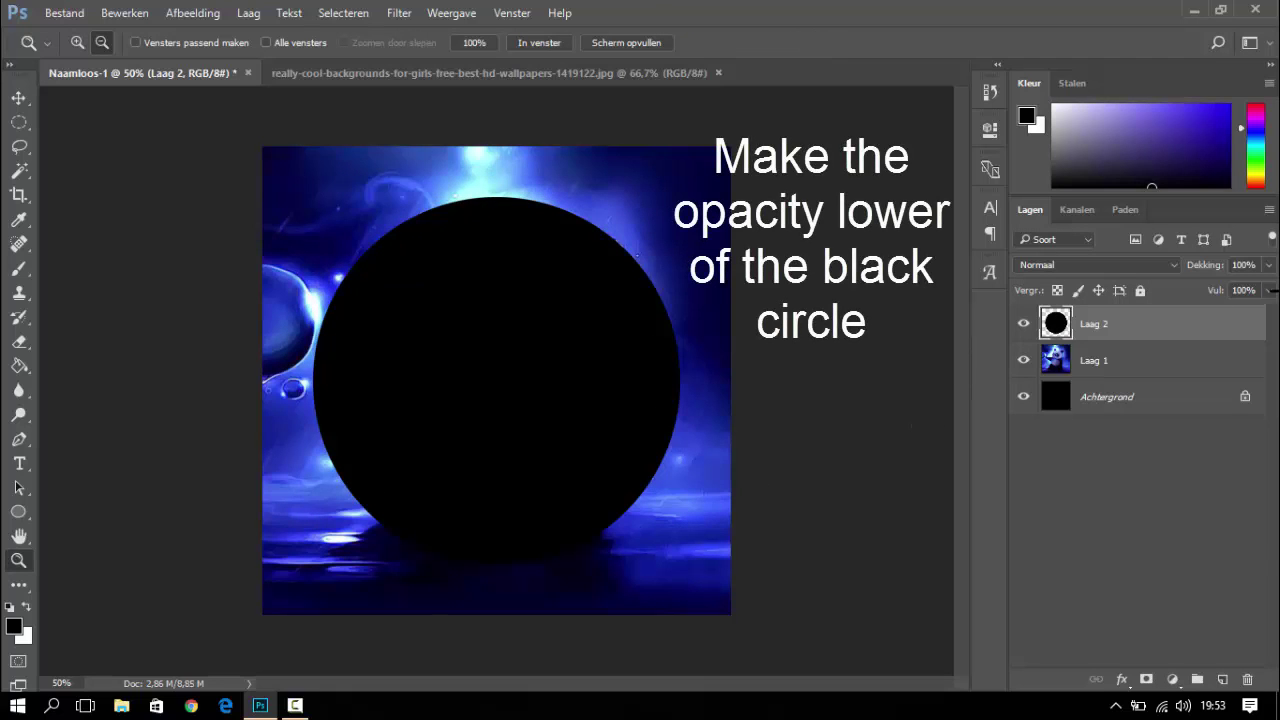
Set Laag 2's opacity (Dekking) to 80% so the panda shows faintly through the circle
click(1267, 264)
drag(1266, 286, 1263, 288)
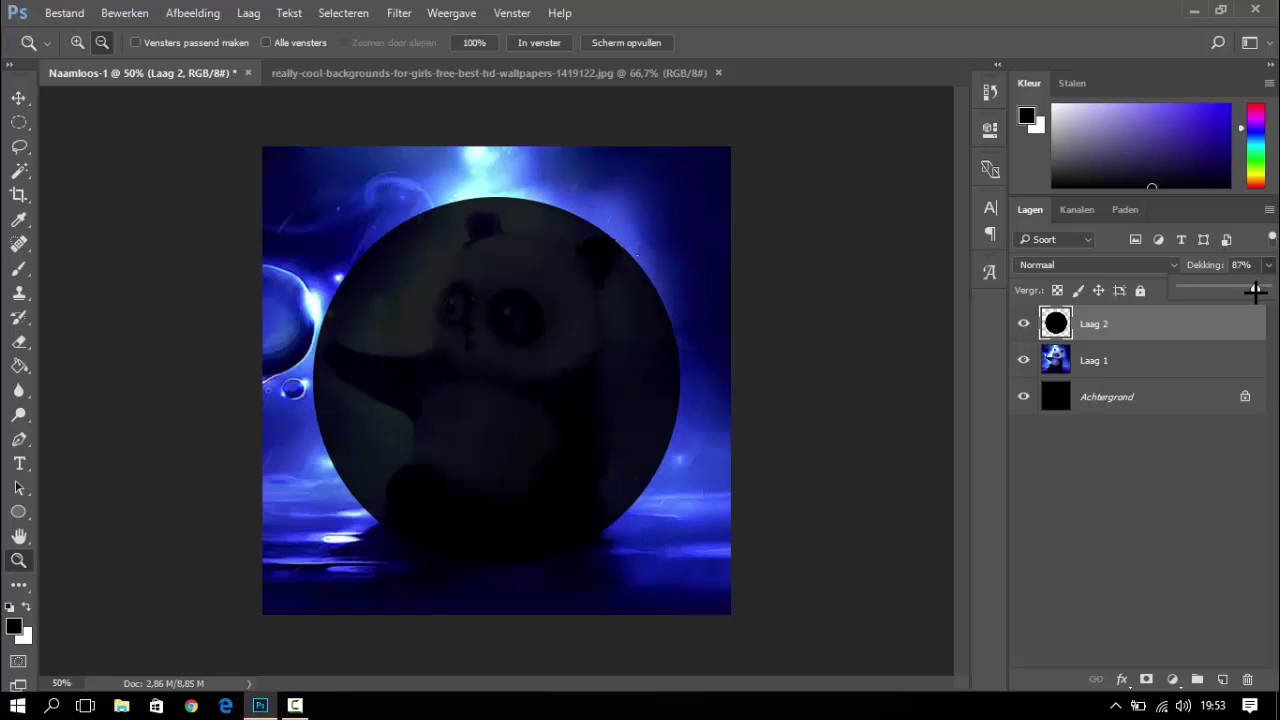
click(1112, 360)
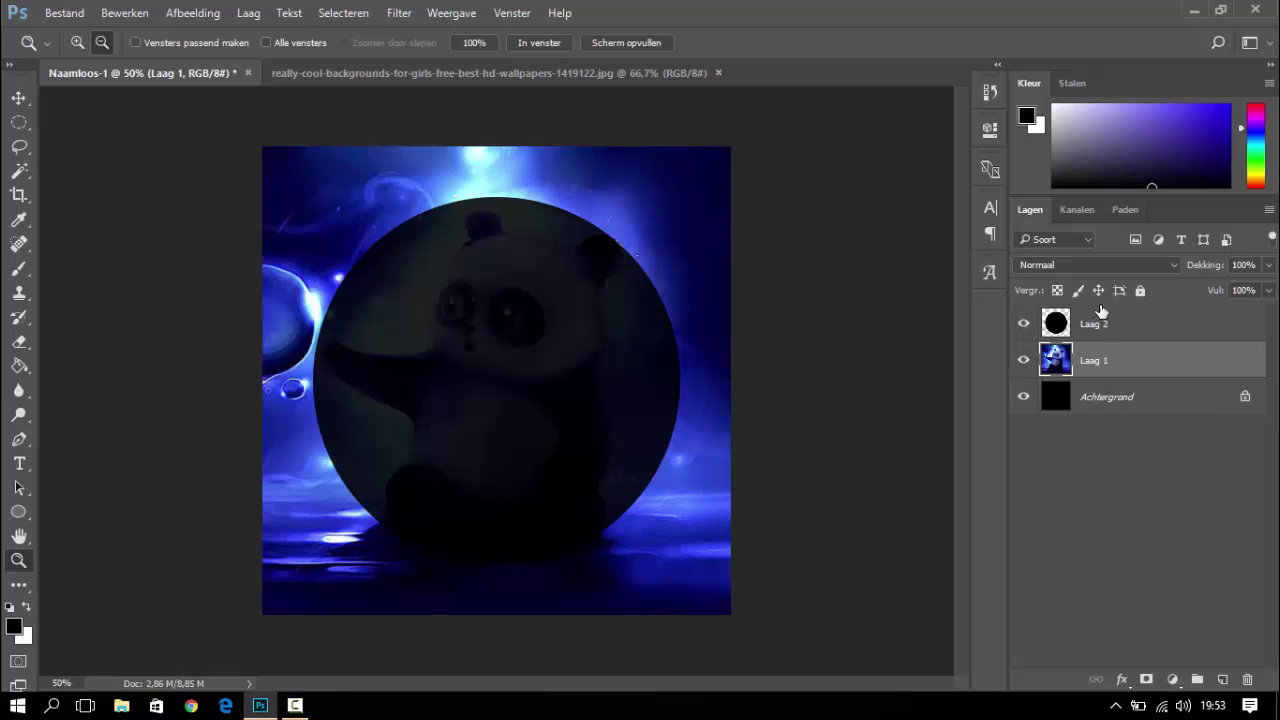
key(alt+bracketright)
click(1267, 264)
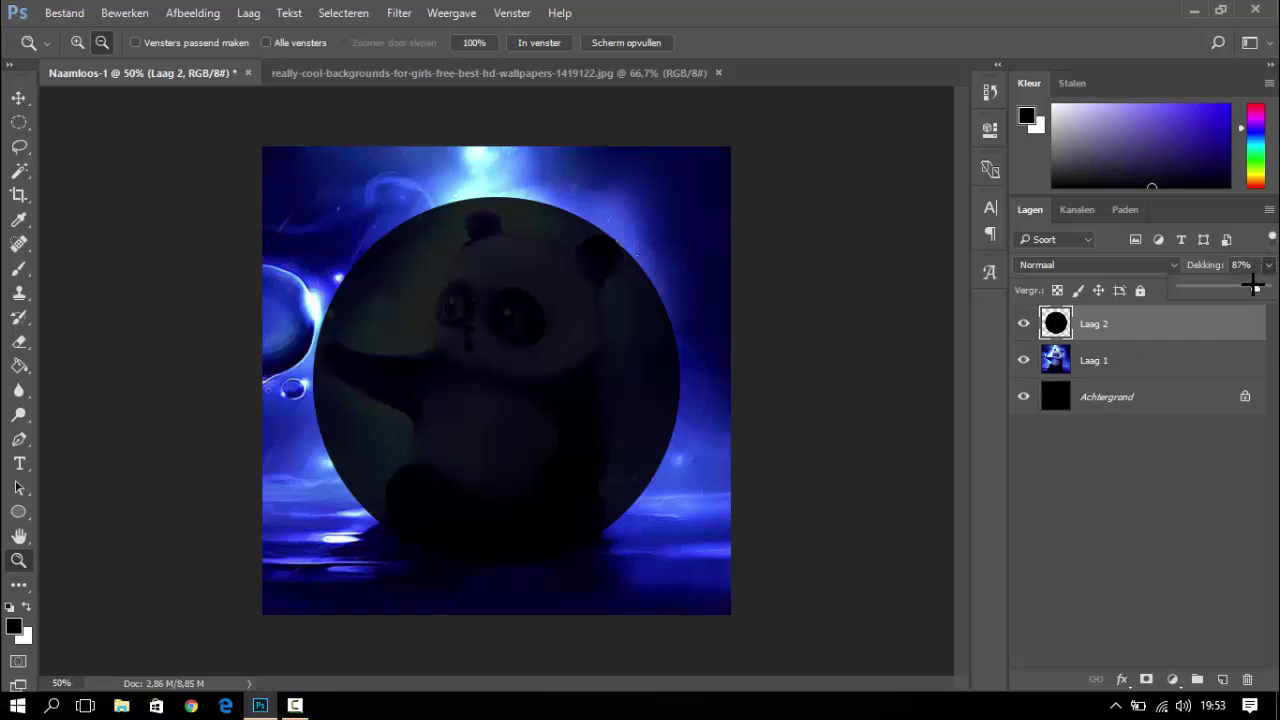
drag(1265, 268, 1249, 287)
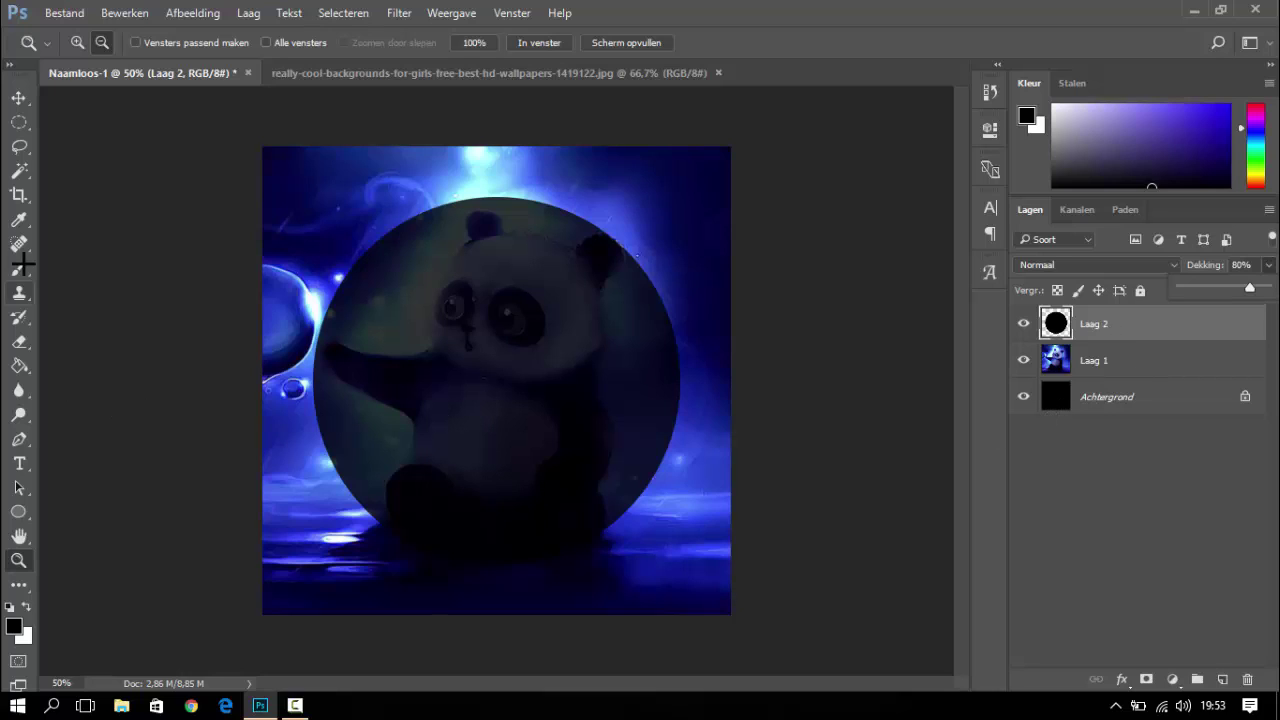
Add a black letter D text layer in Magmawave Caps at 500 pt on the circle
click(1222, 679)
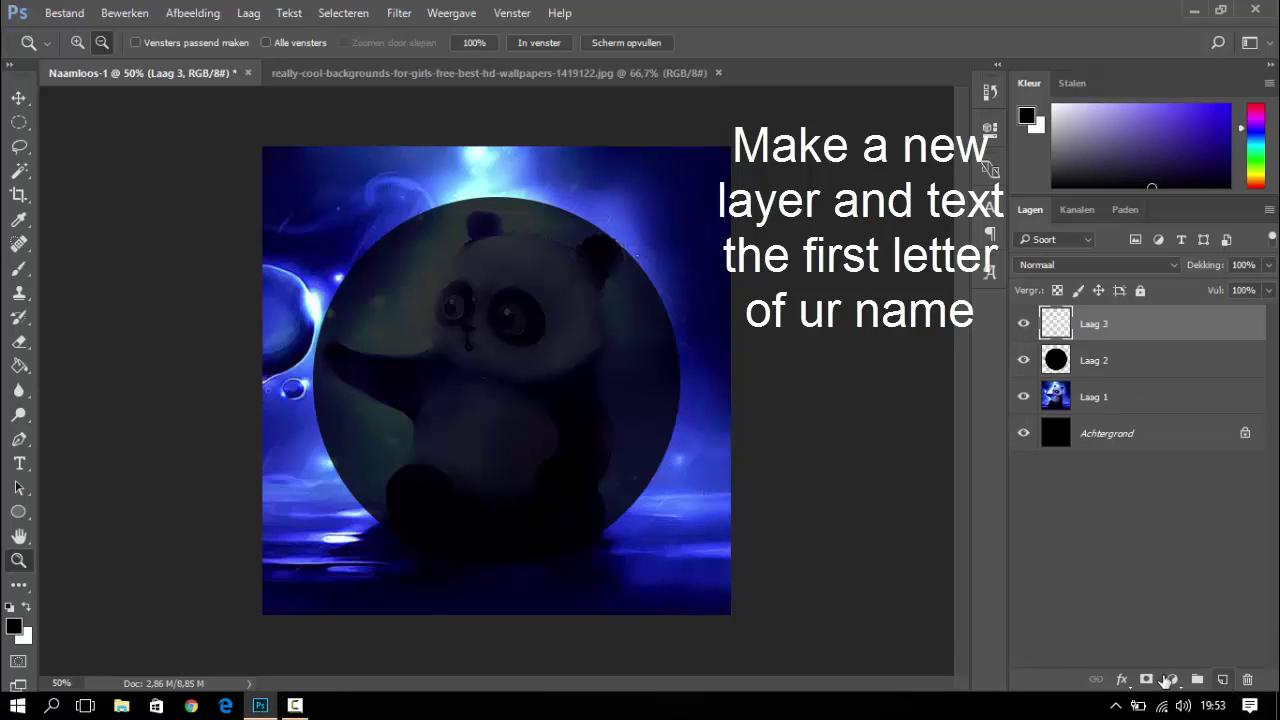
click(19, 463)
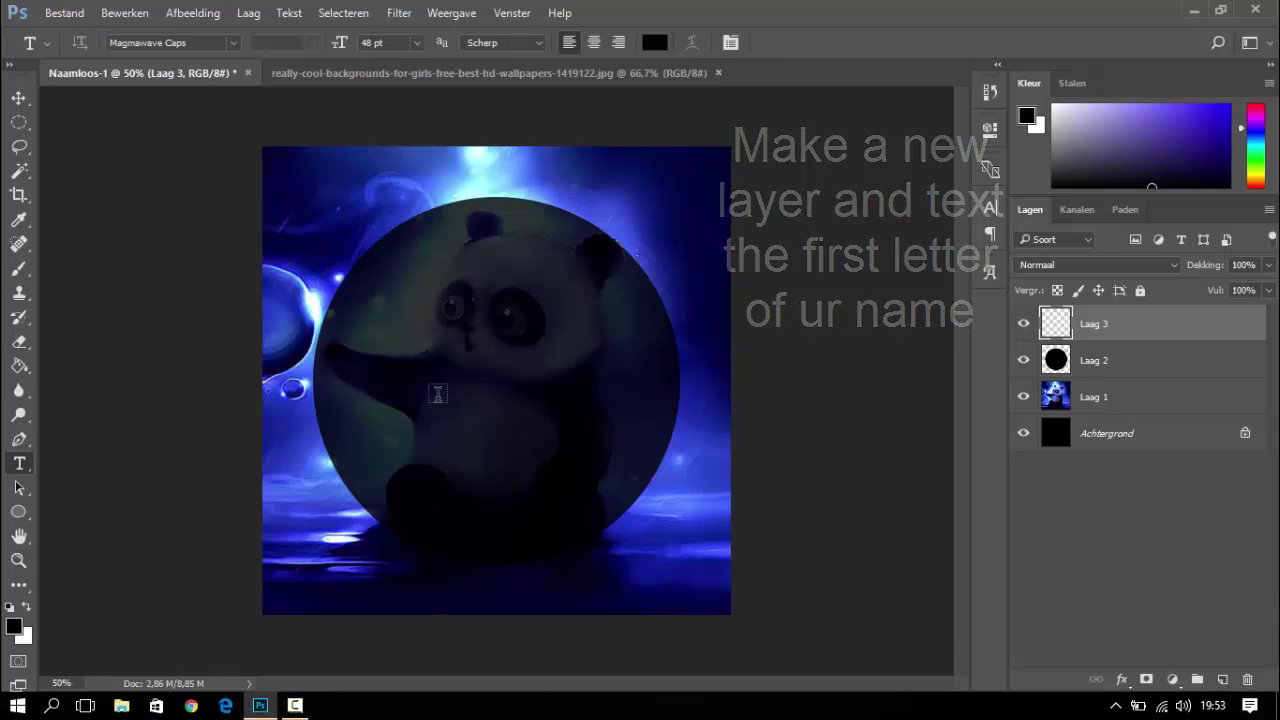
click(437, 397)
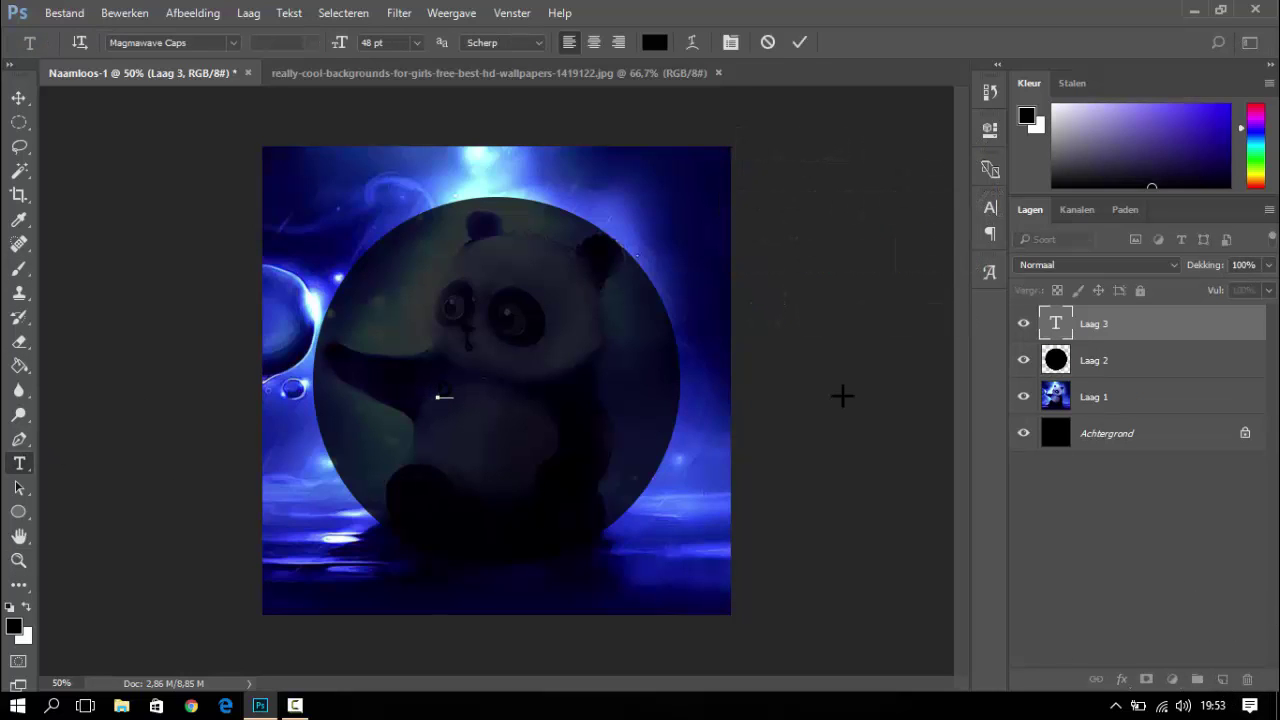
key(ctrl+a)
click(417, 42)
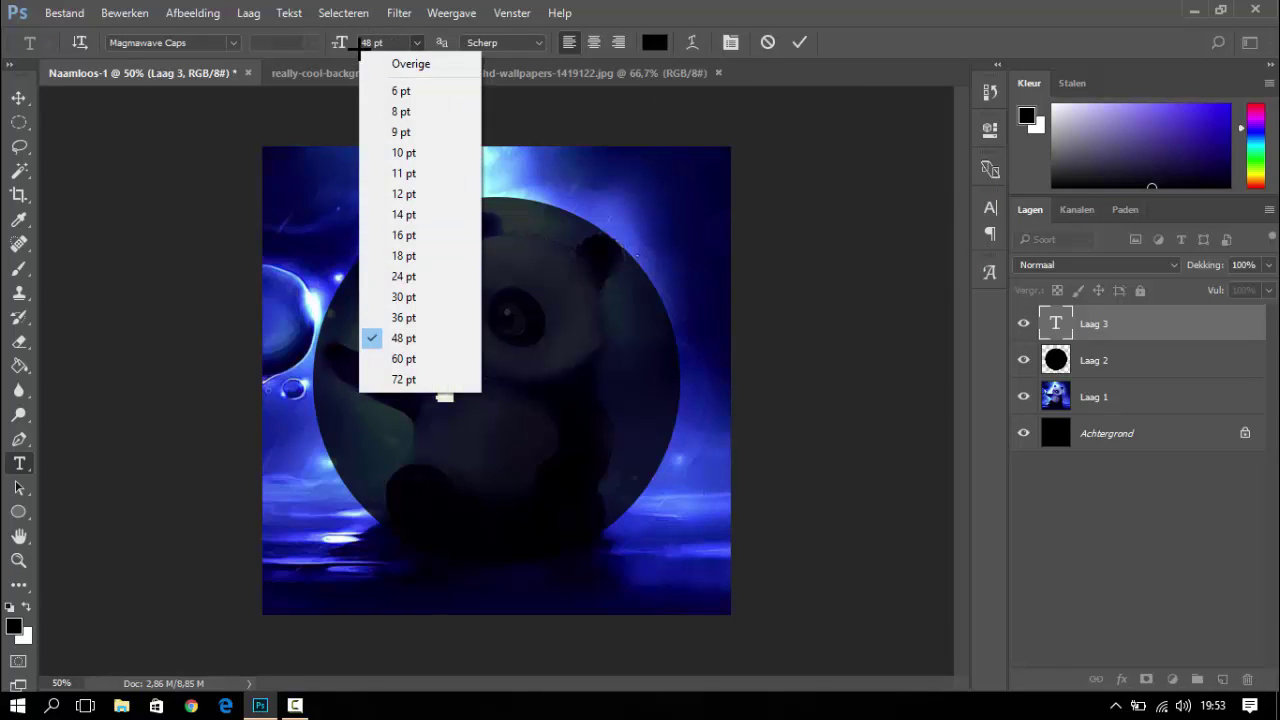
click(370, 42)
text(4)
key(Return)
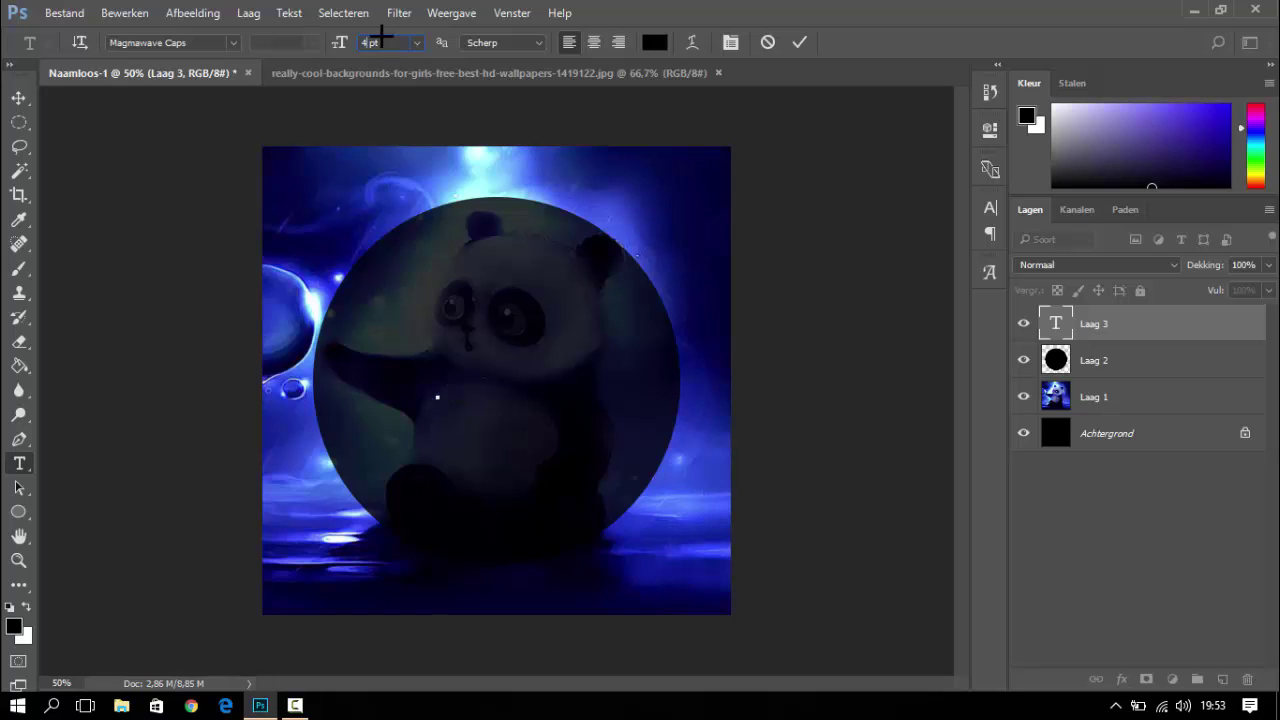
text(300)
key(Return)
key(BackSpace)
key(BackSpace)
key(BackSpace)
text(500)
key(Return)
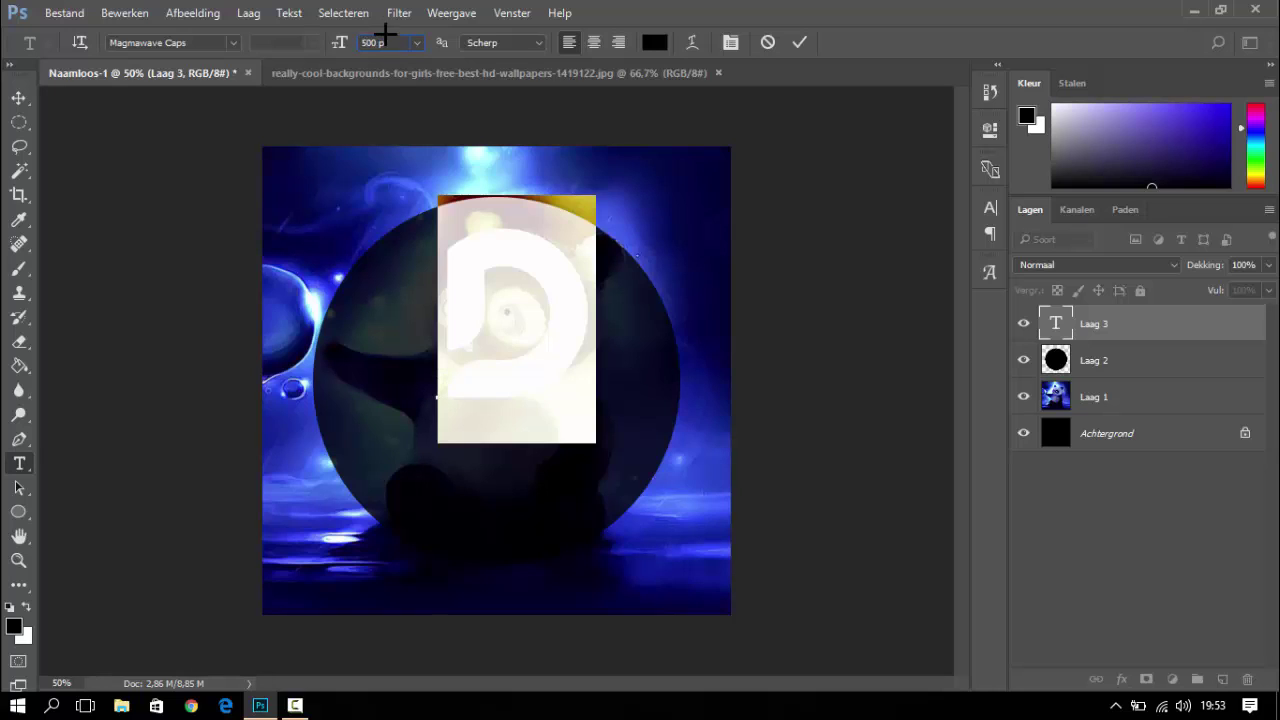
click(799, 42)
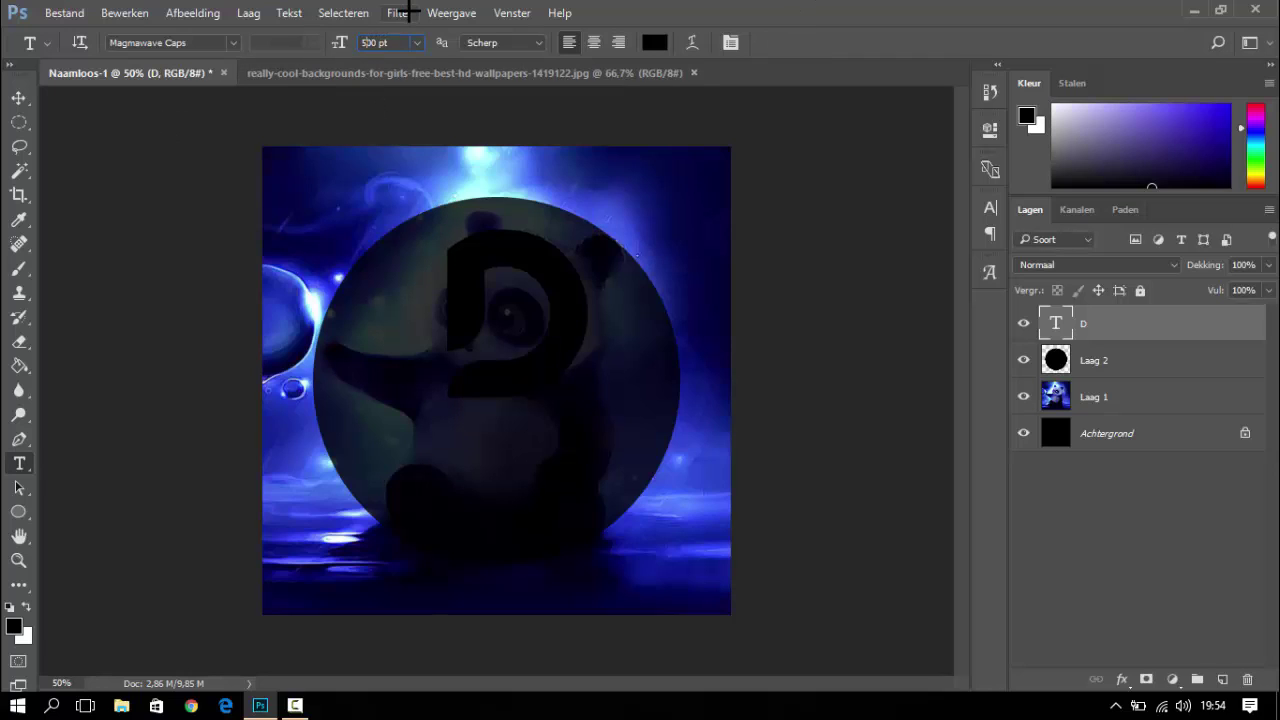
Enlarge the D to 600 pt and move it down and left into the circle
double_click(1056, 322)
click(370, 43)
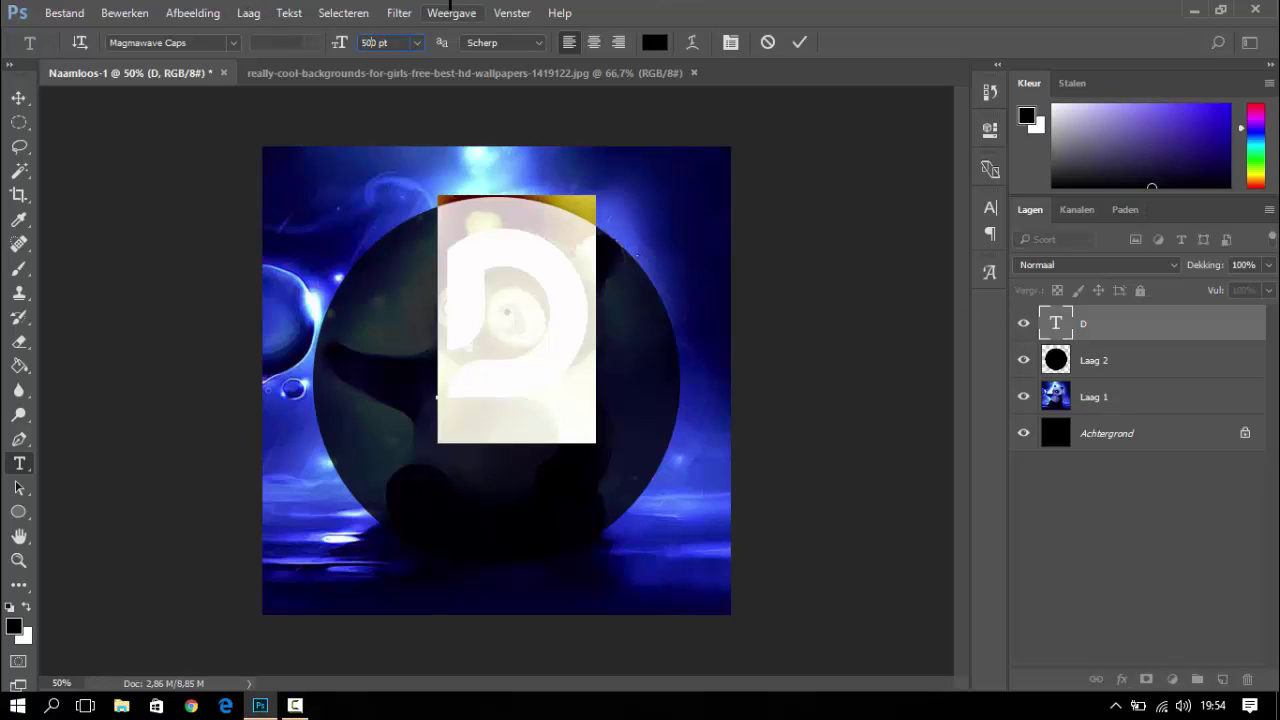
text(600)
key(Return)
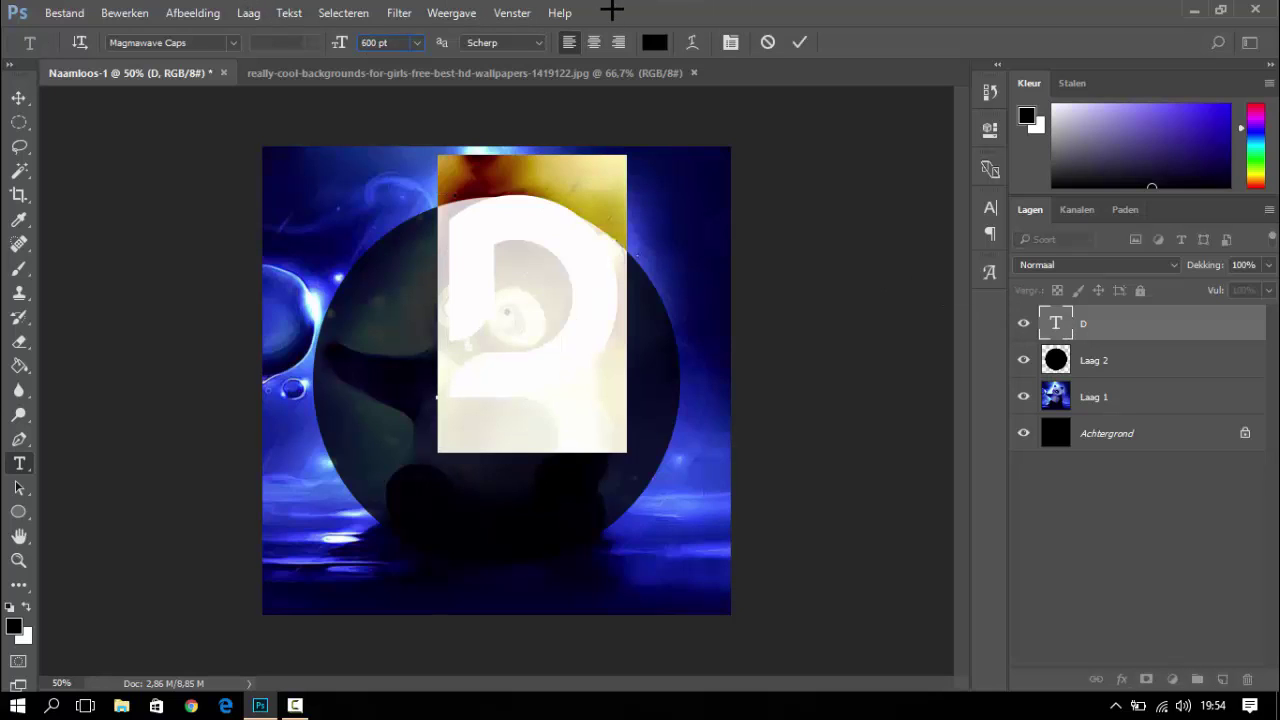
click(800, 42)
click(18, 99)
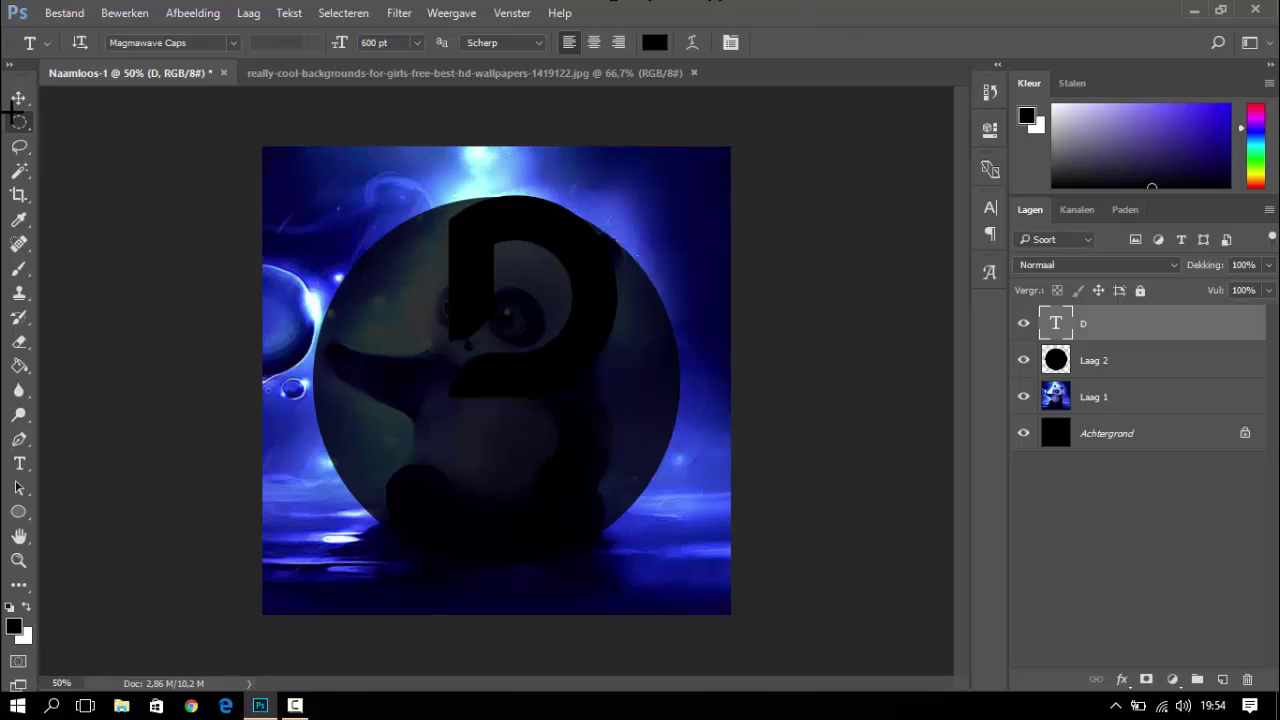
drag(480, 292, 470, 313)
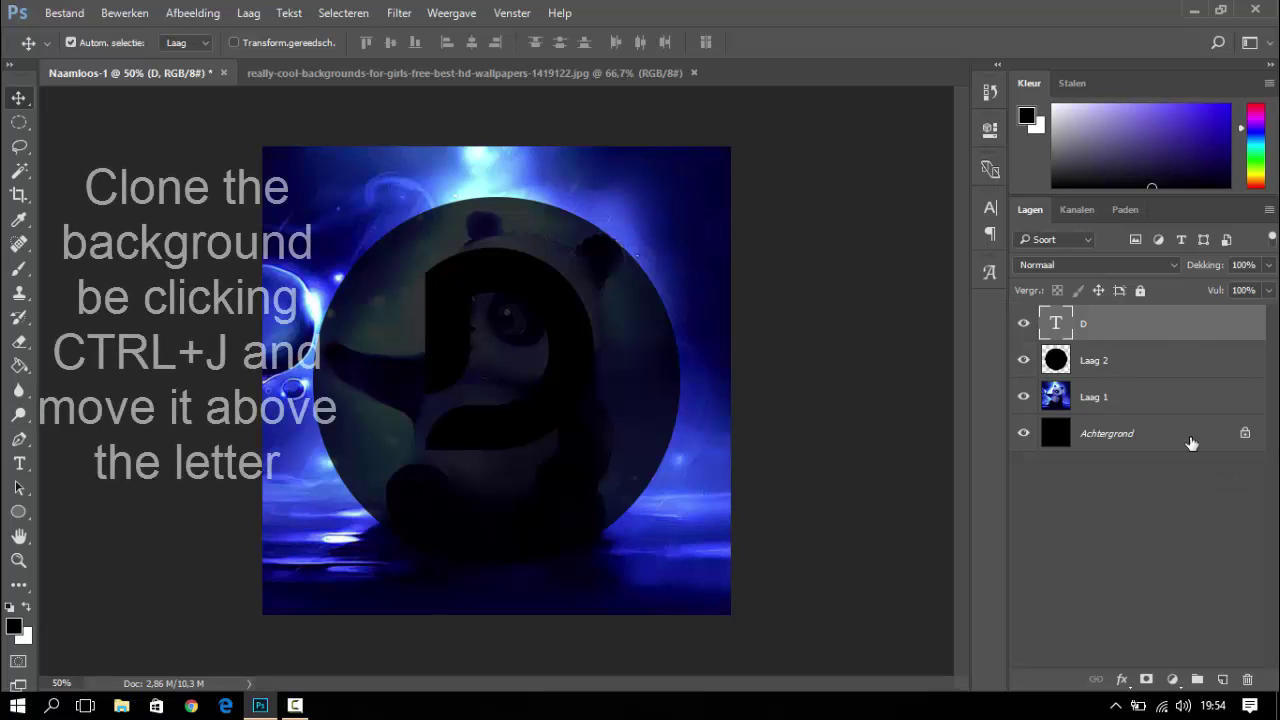
Duplicate Laag 1, move the copy to the top and clip it to the D
click(1130, 397)
key(ctrl+j)
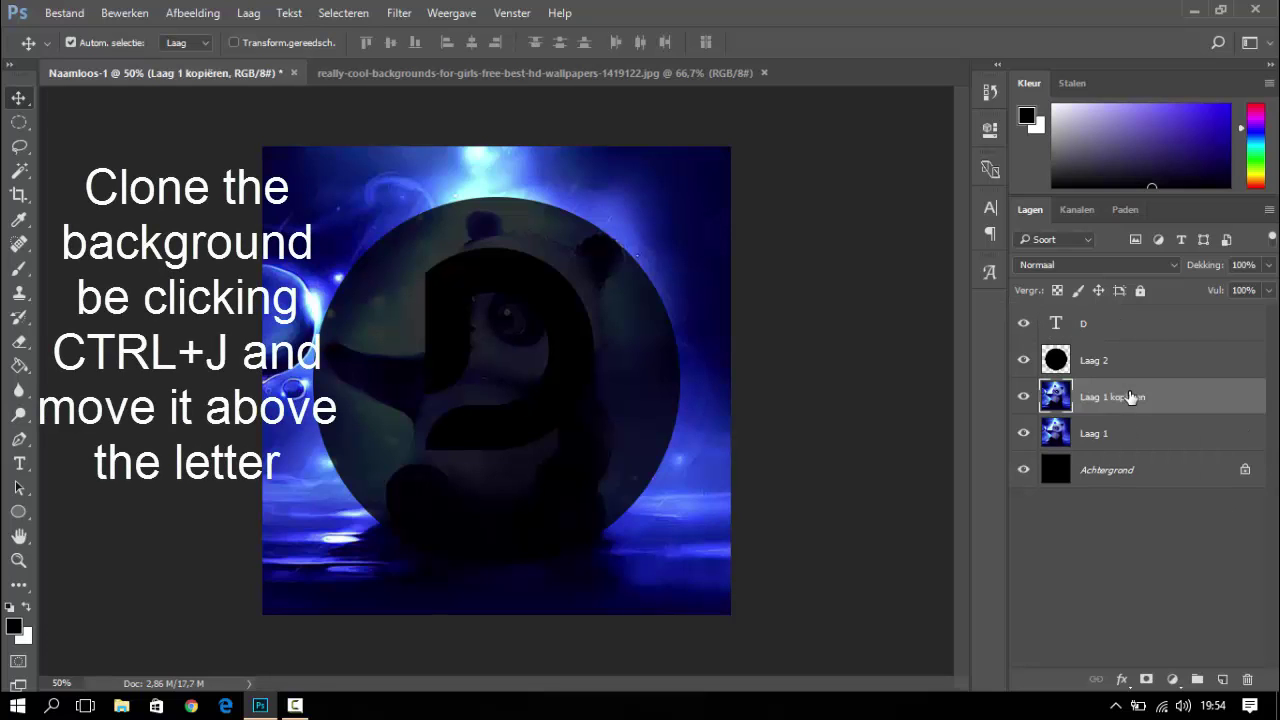
mouse_move(1130, 397)
mouse_down()
mouse_move(1141, 310)
mouse_move(1133, 322)
mouse_up()
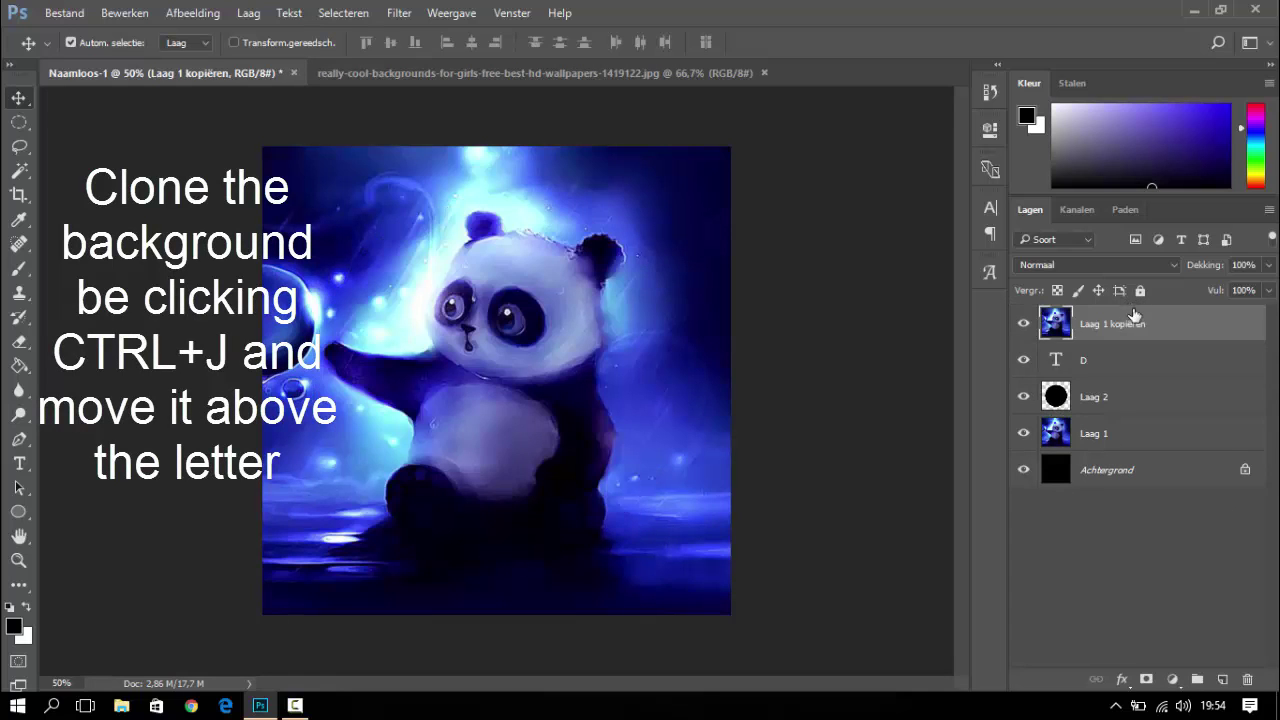
right_click(1133, 322)
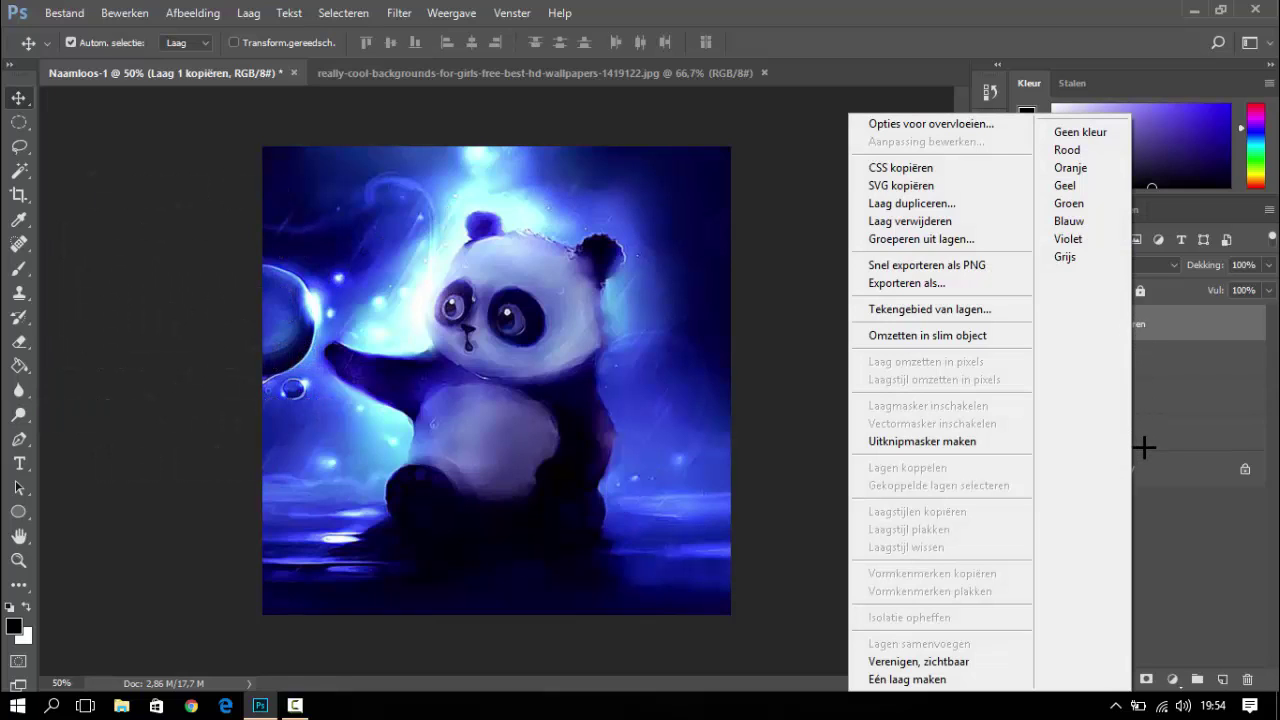
click(955, 442)
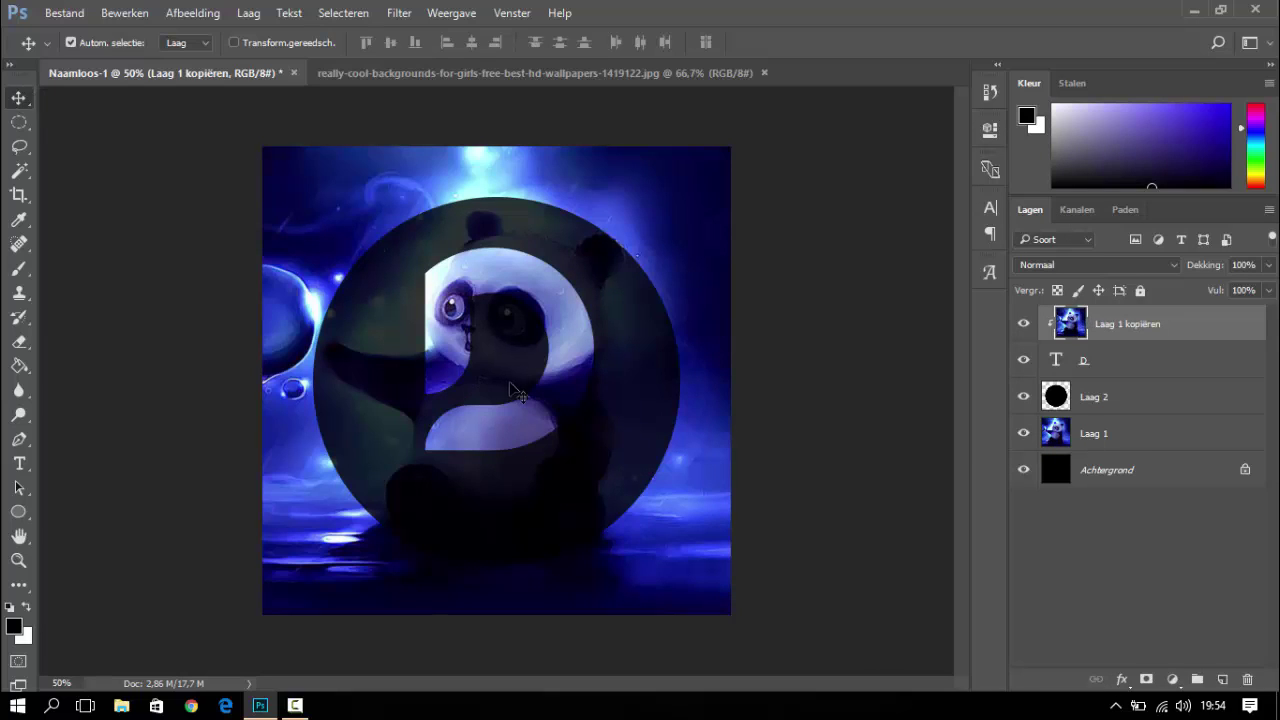
drag(518, 394, 515, 384)
Open the History panel and cancel deleting the clipping mask step
click(989, 92)
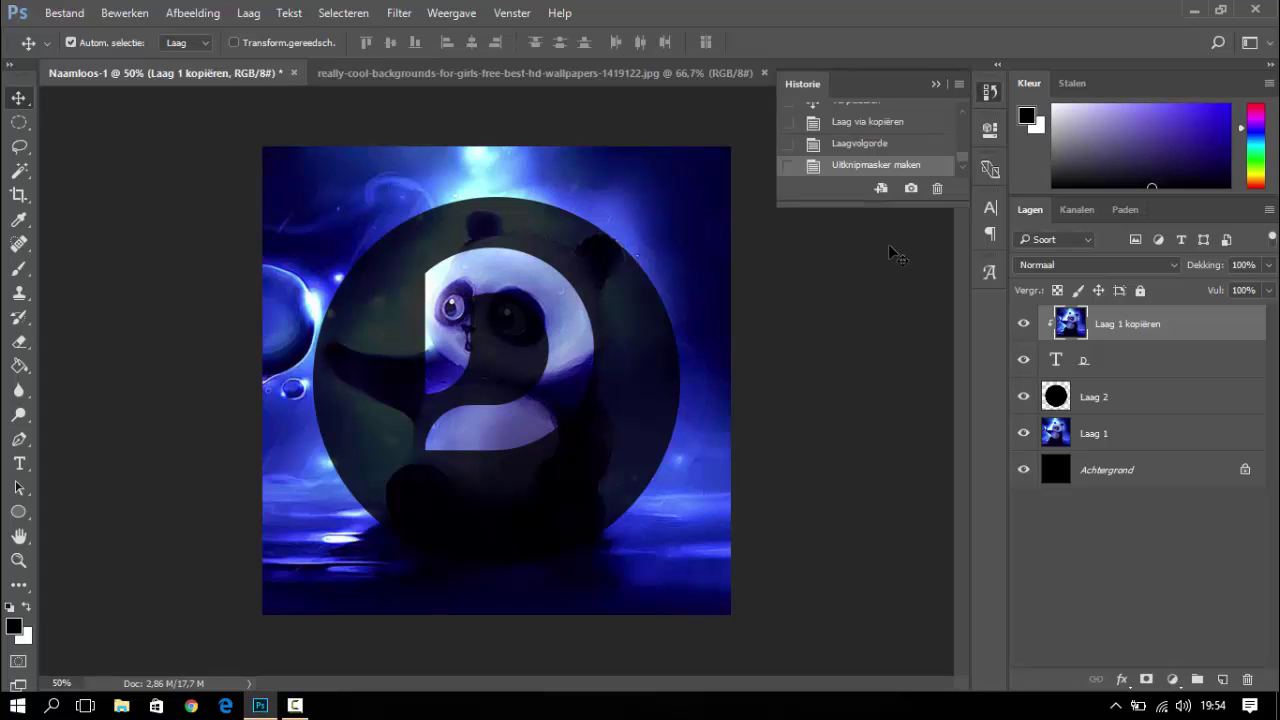
click(937, 189)
click(705, 278)
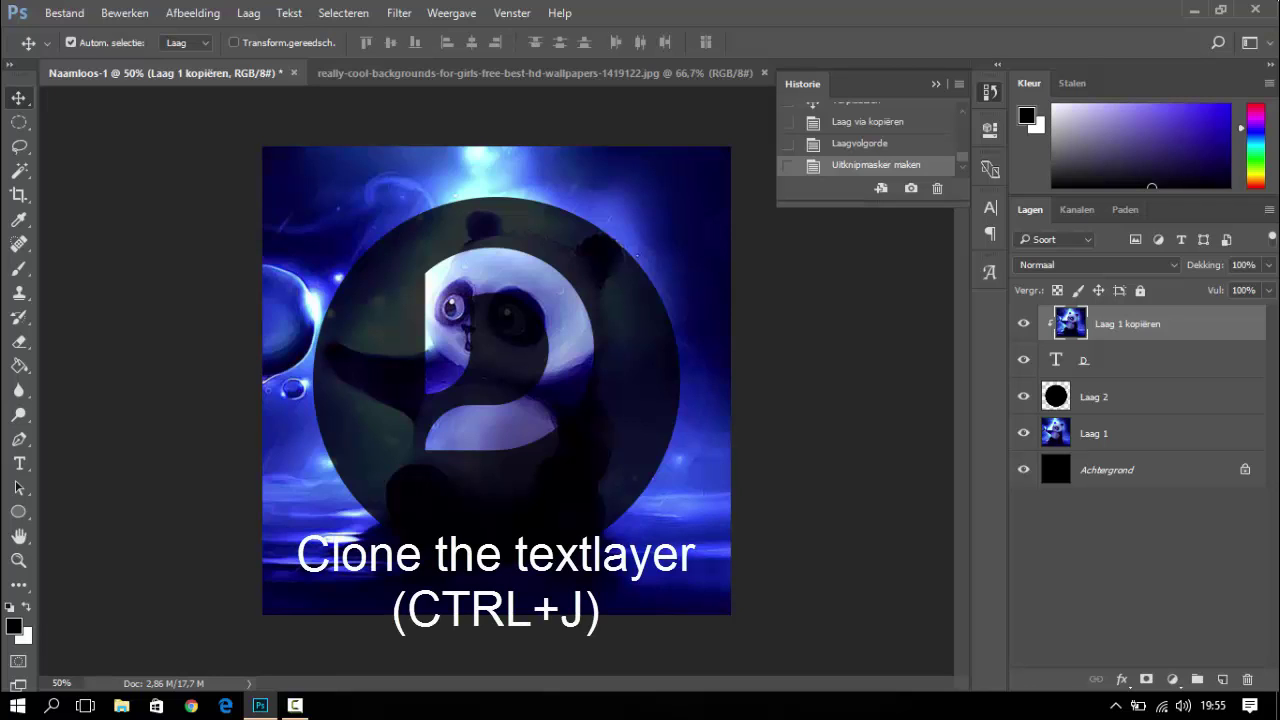
Duplicate the D text layer and re-clip Laag 1 kopiëren to the D
click(1083, 367)
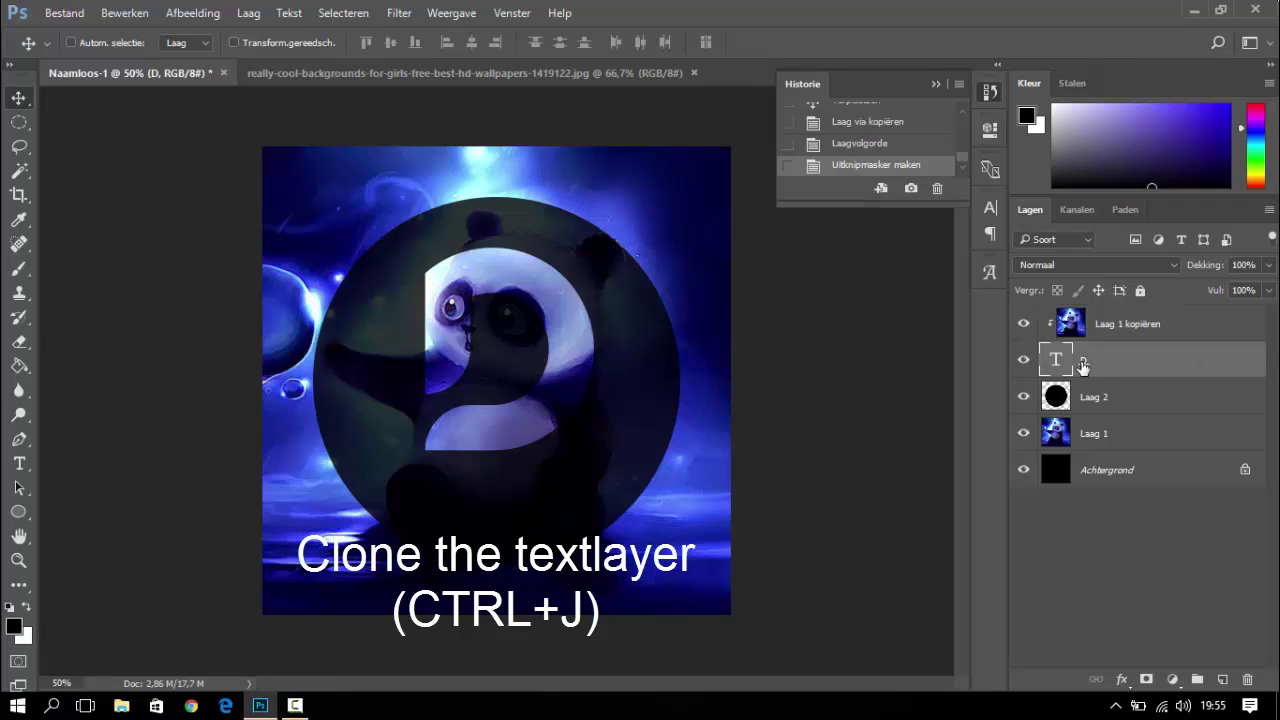
key(ctrl+j)
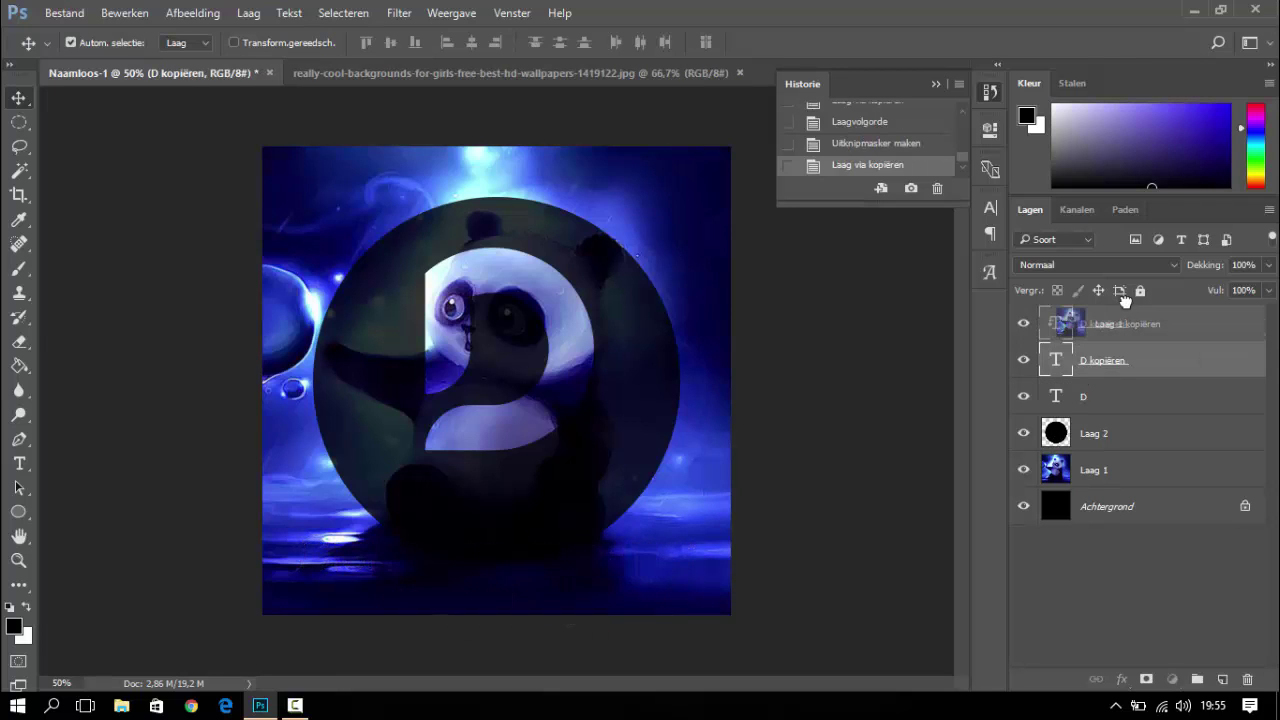
drag(1121, 308, 1121, 312)
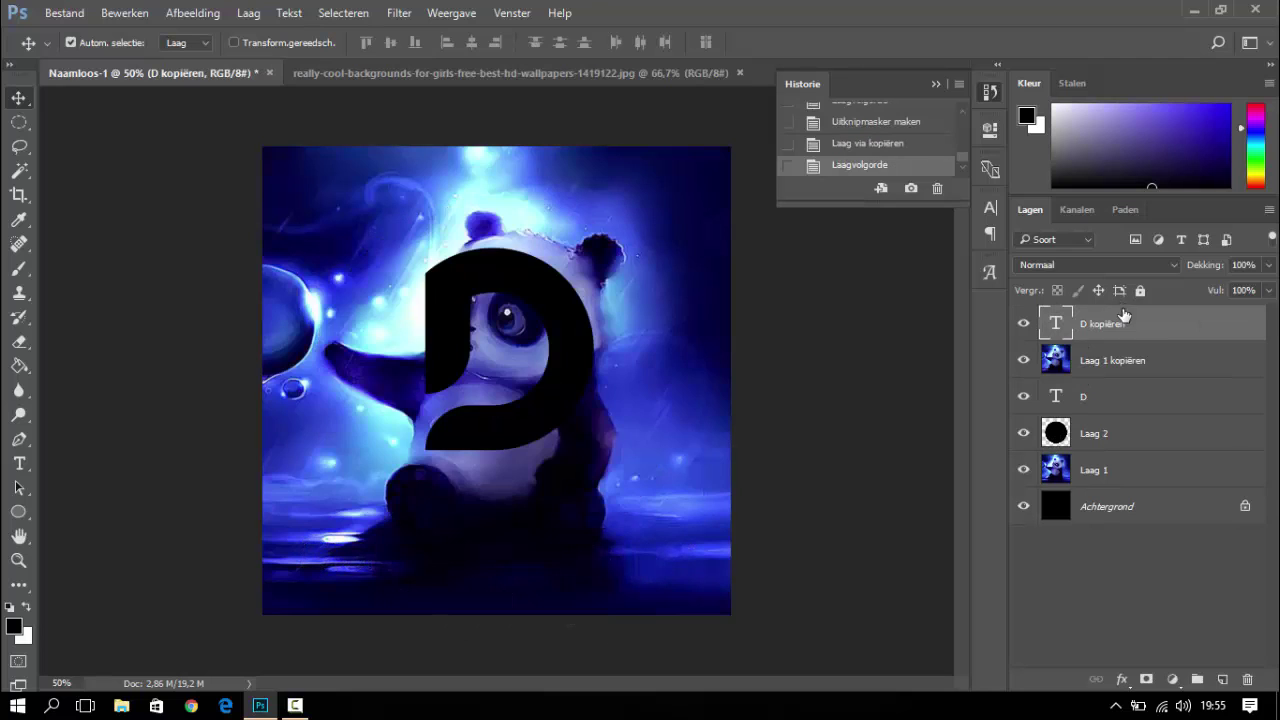
right_click(1118, 366)
click(855, 441)
Change the D copy's text to DRAGY at 72 pt and move it below the D
double_click(1057, 323)
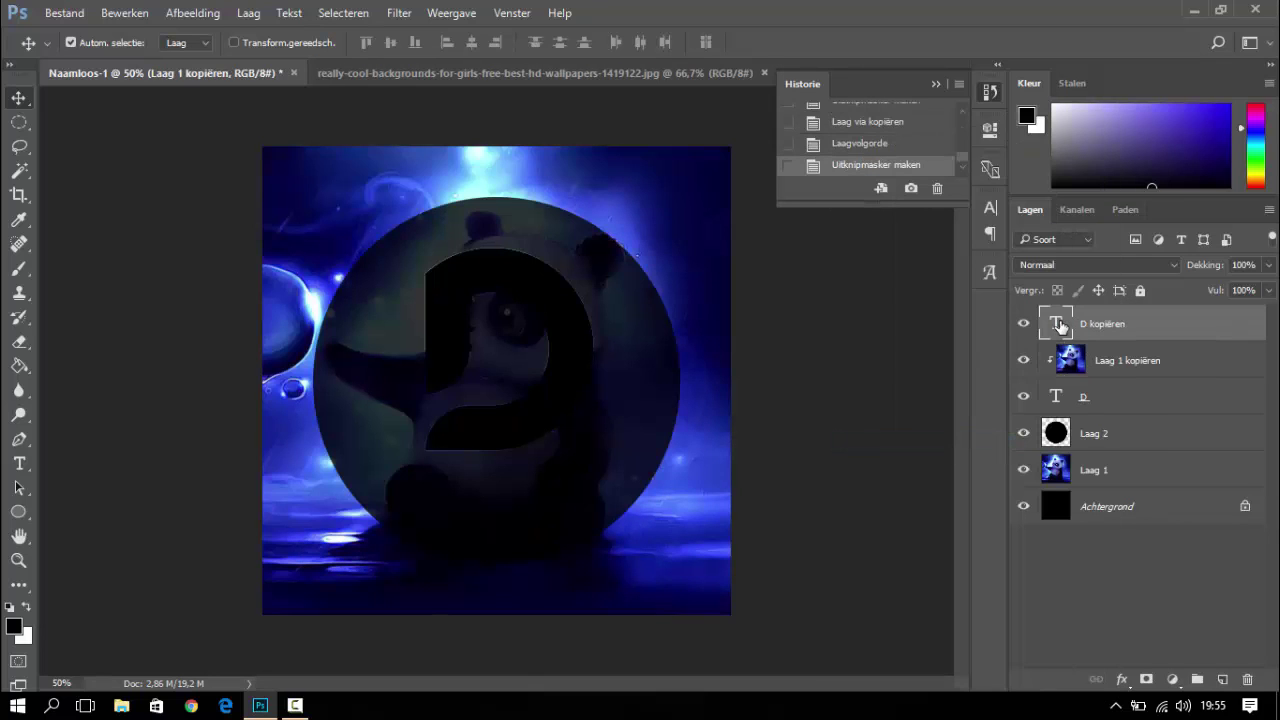
text(D)
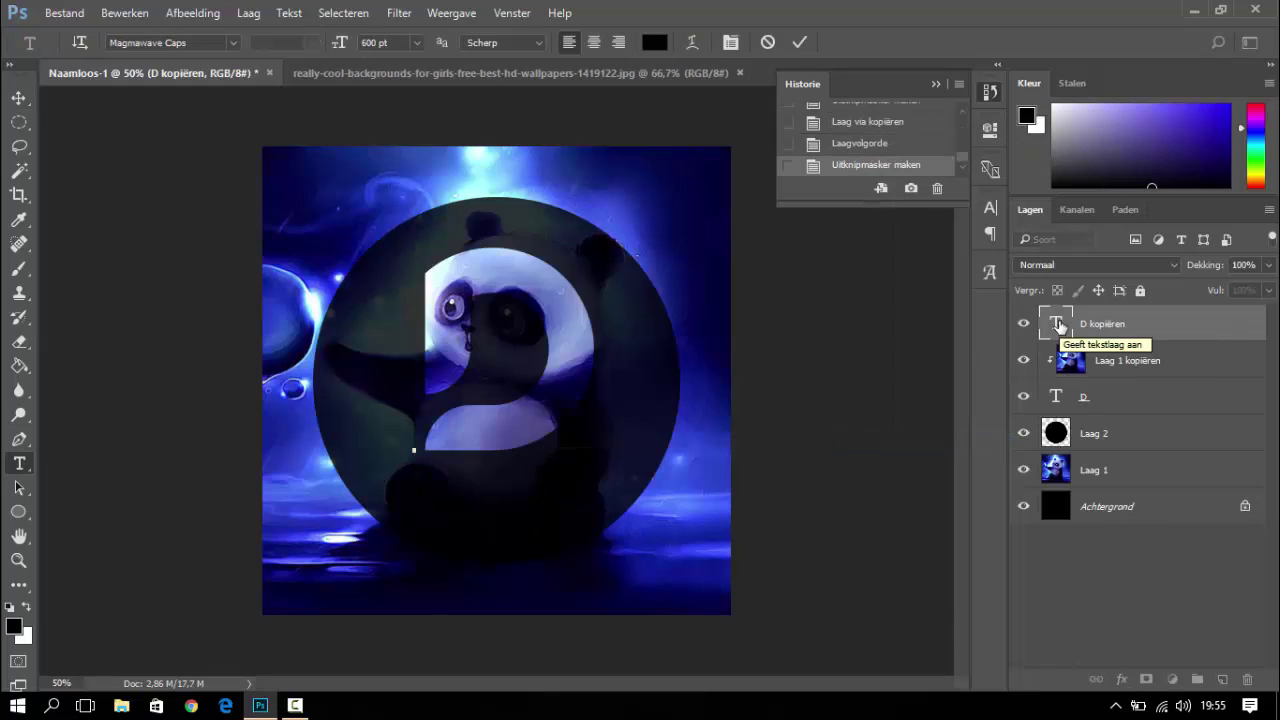
text(R)
key(ctrl+a)
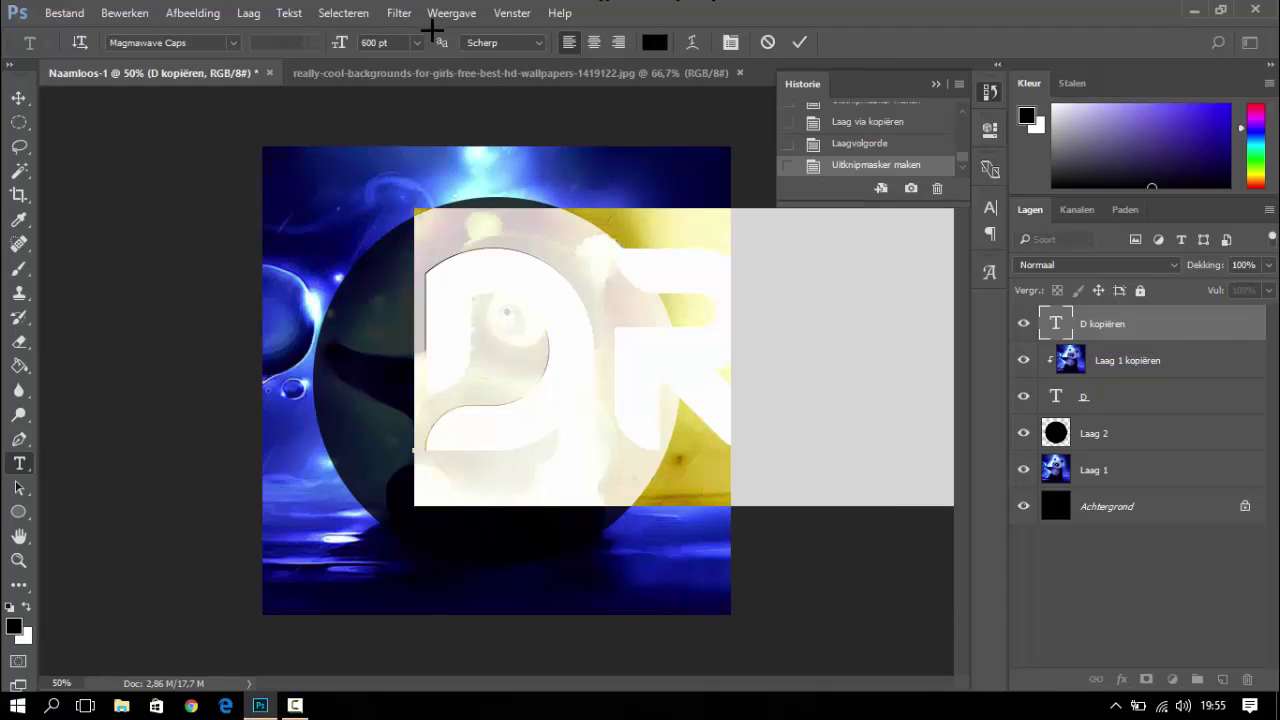
click(417, 42)
click(429, 377)
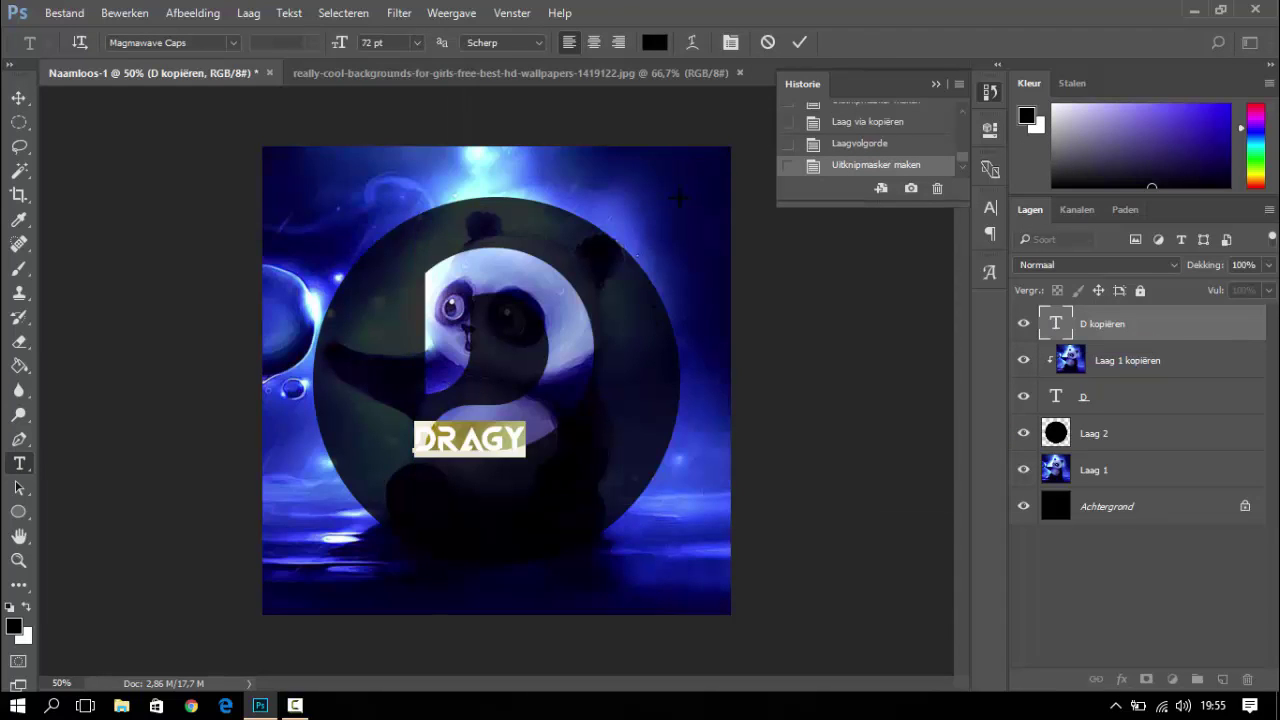
drag(530, 495, 555, 550)
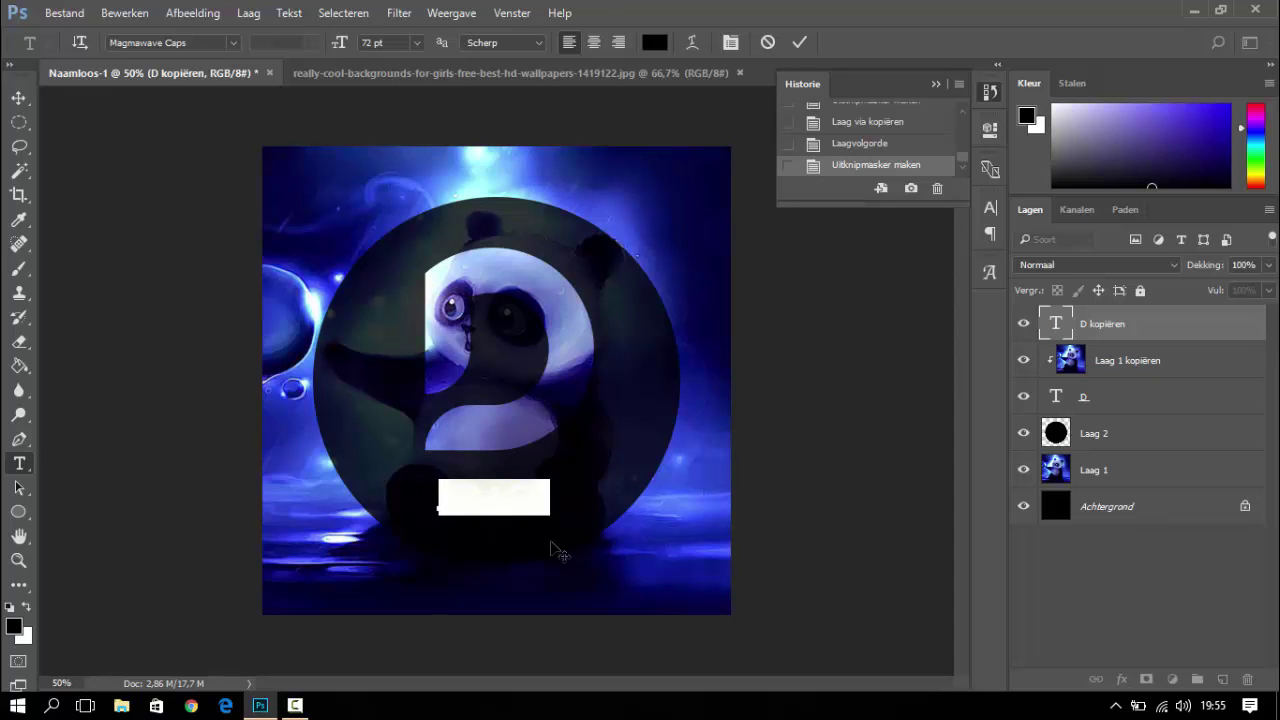
click(800, 42)
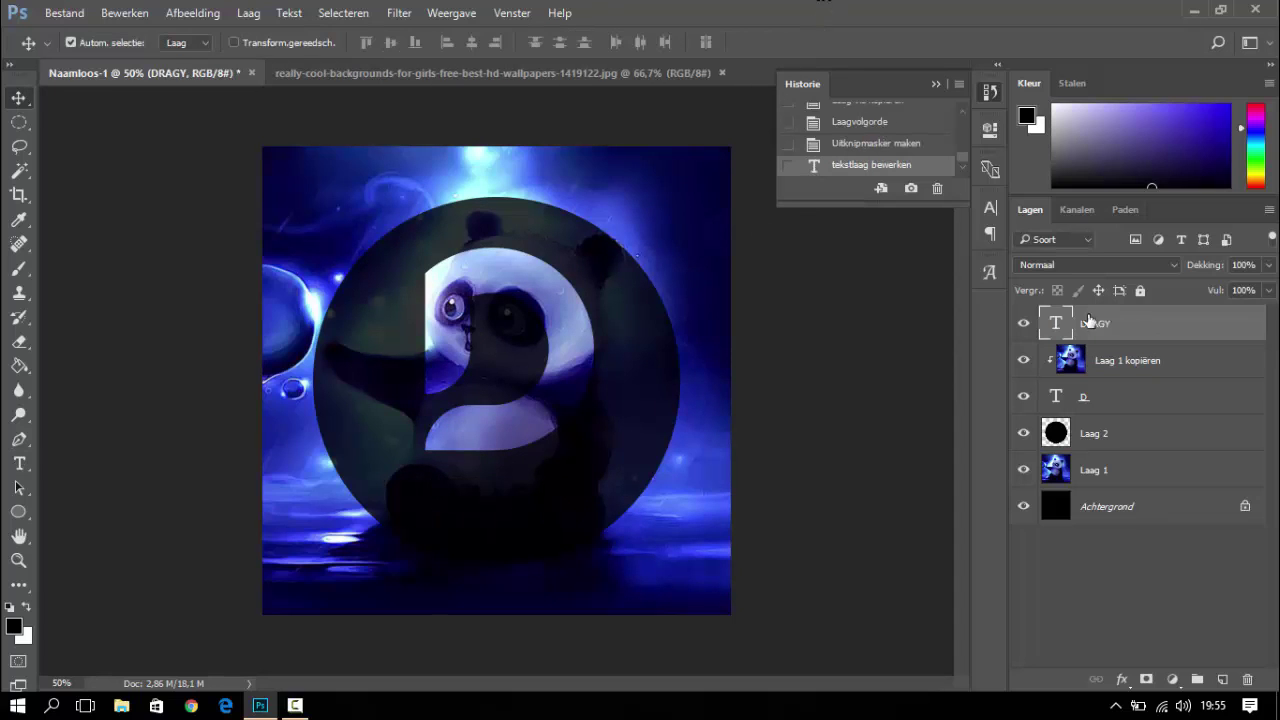
Change the DRAGY text colour to white (ffffff)
double_click(1056, 322)
click(654, 42)
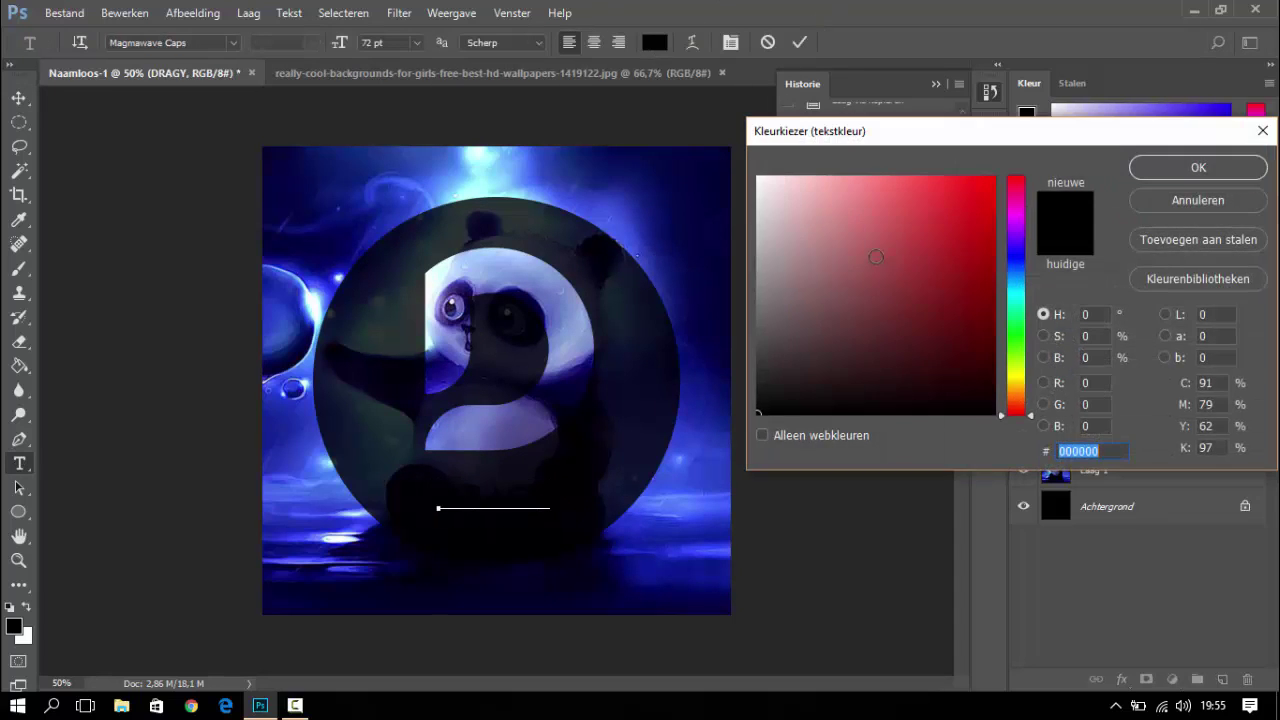
text(ffffff)
click(1140, 168)
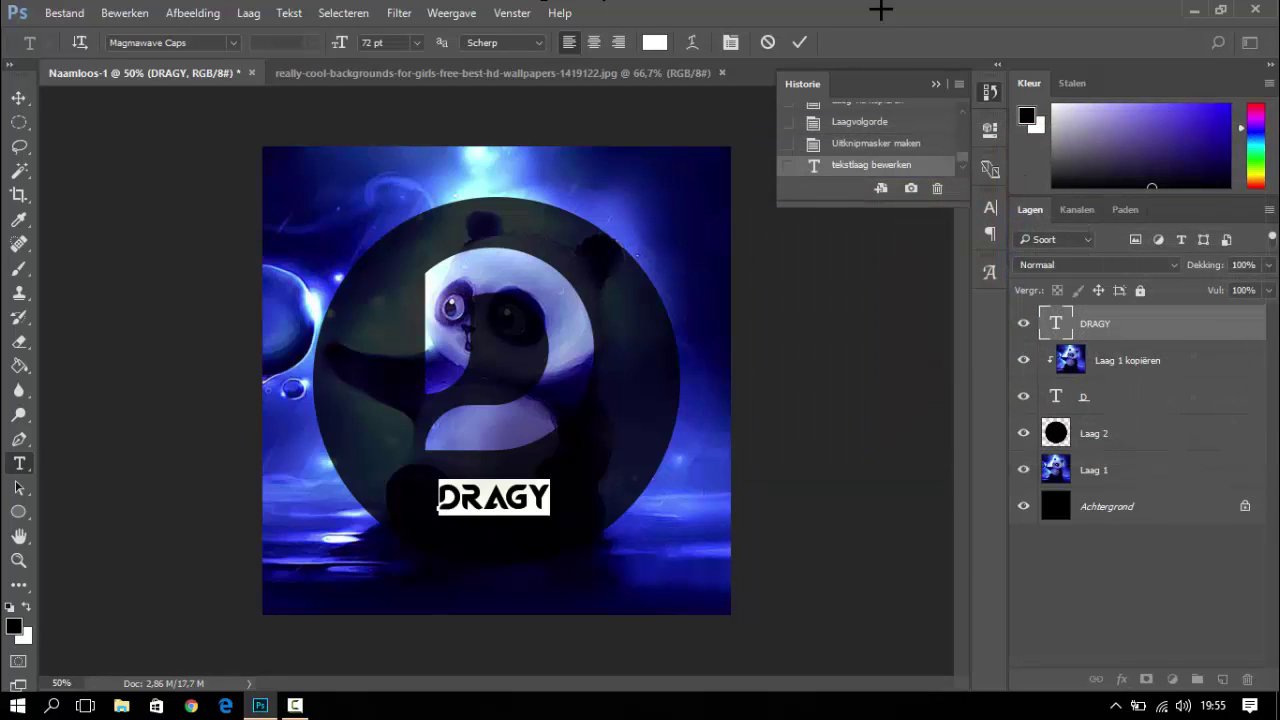
click(800, 42)
Scale DRAGY up to about 129%, centred beneath the D
key(ctrl+t)
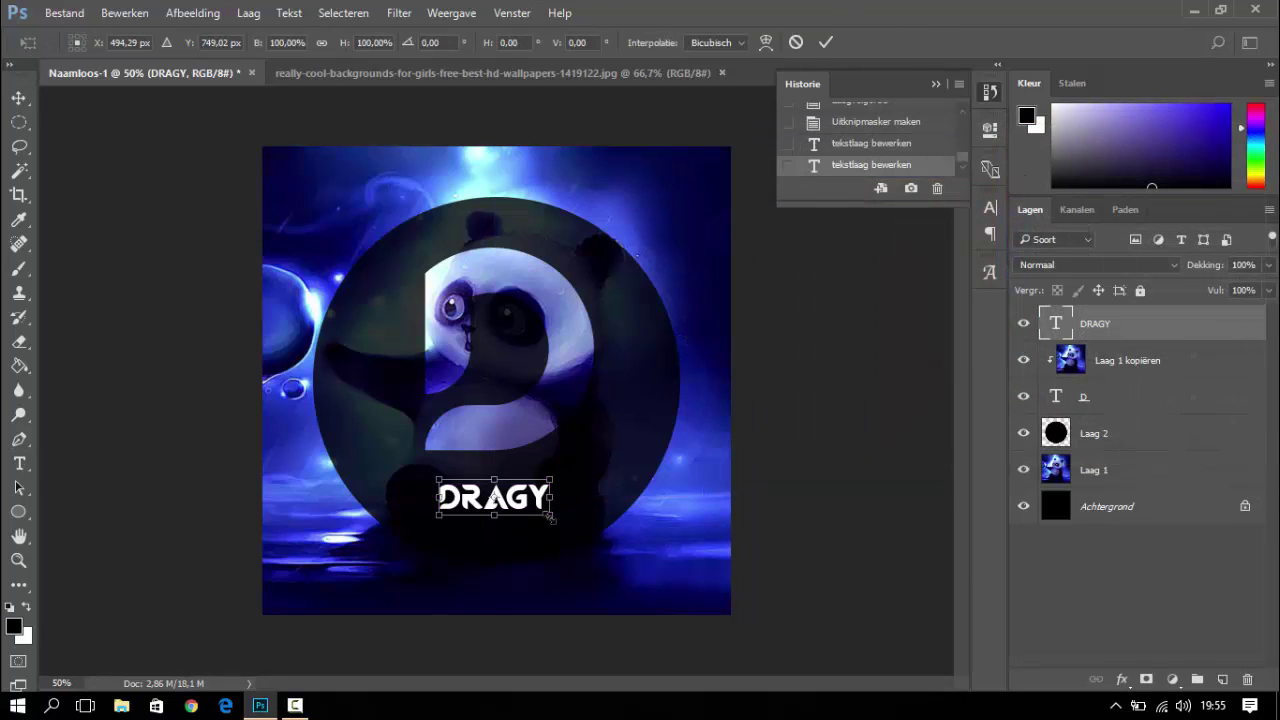
mouse_move(549, 516)
mouse_down()
mouse_move(585, 526)
mouse_move(548, 516)
mouse_up()
click(825, 42)
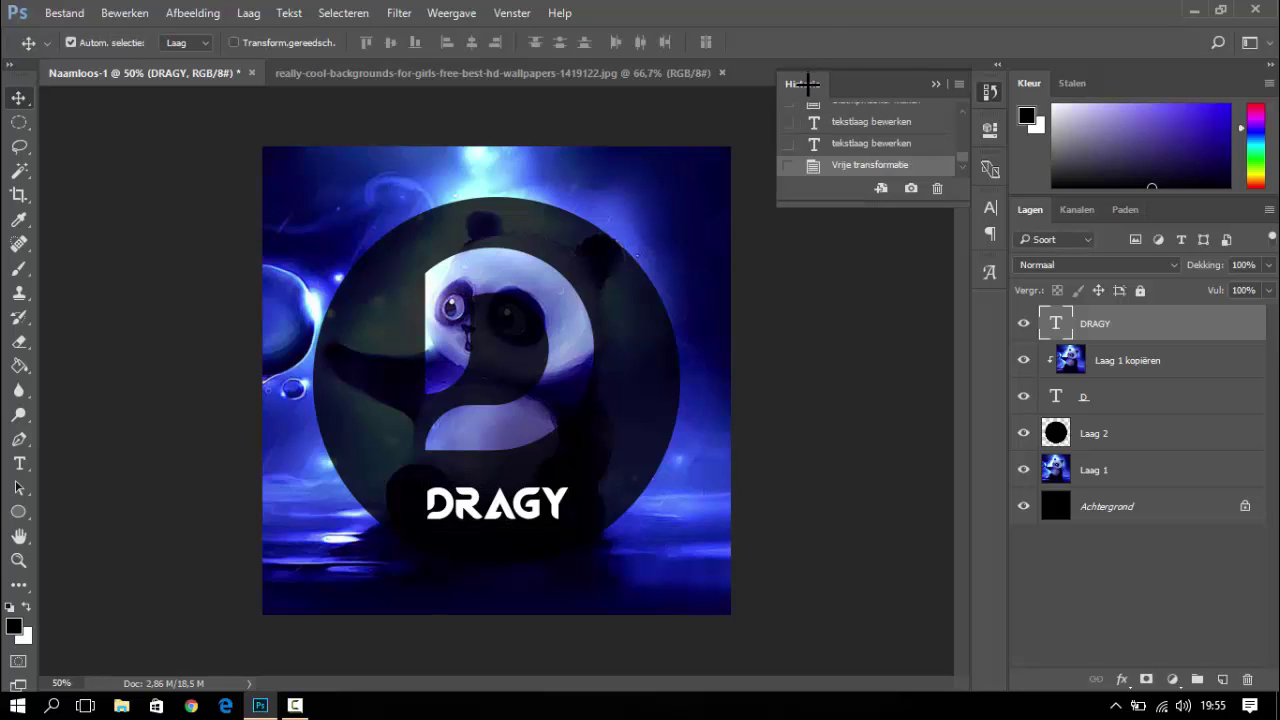
Duplicate Laag 1 as Laag 1 kopiëren 2, place it above DRAGY and clip it to the text
click(1114, 470)
key(ctrl+j)
drag(1114, 460, 1118, 320)
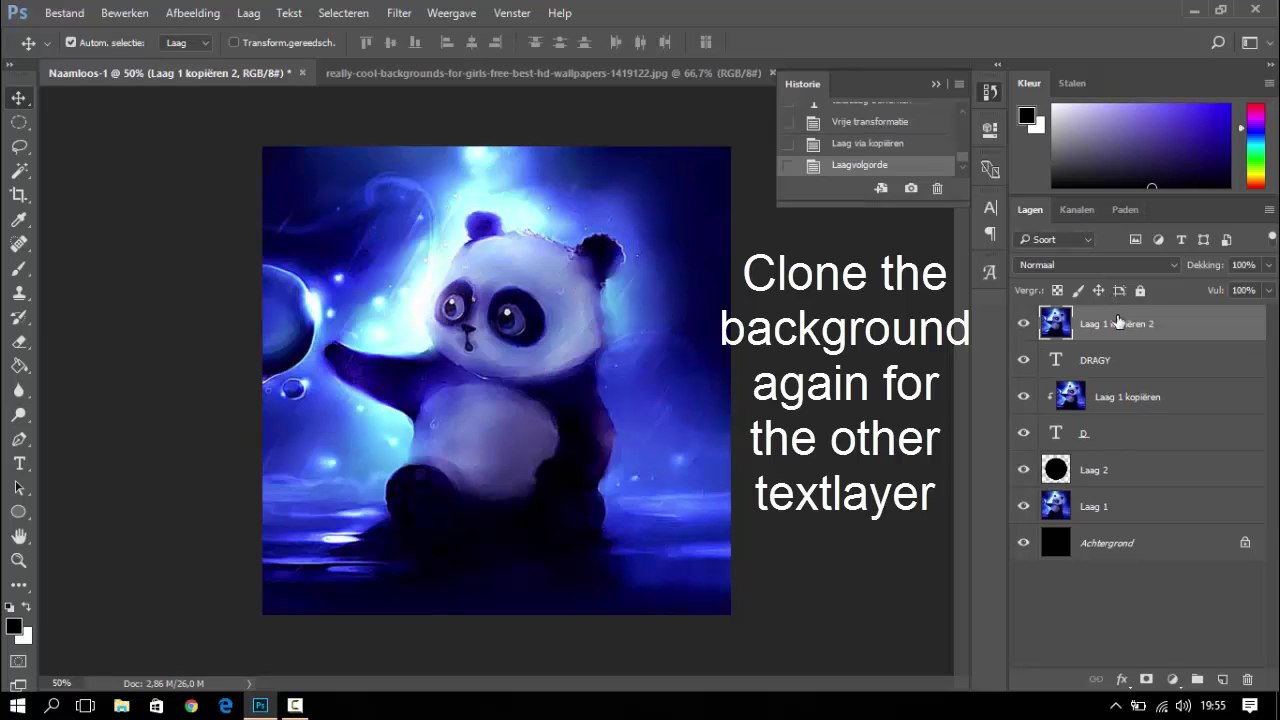
right_click(1117, 325)
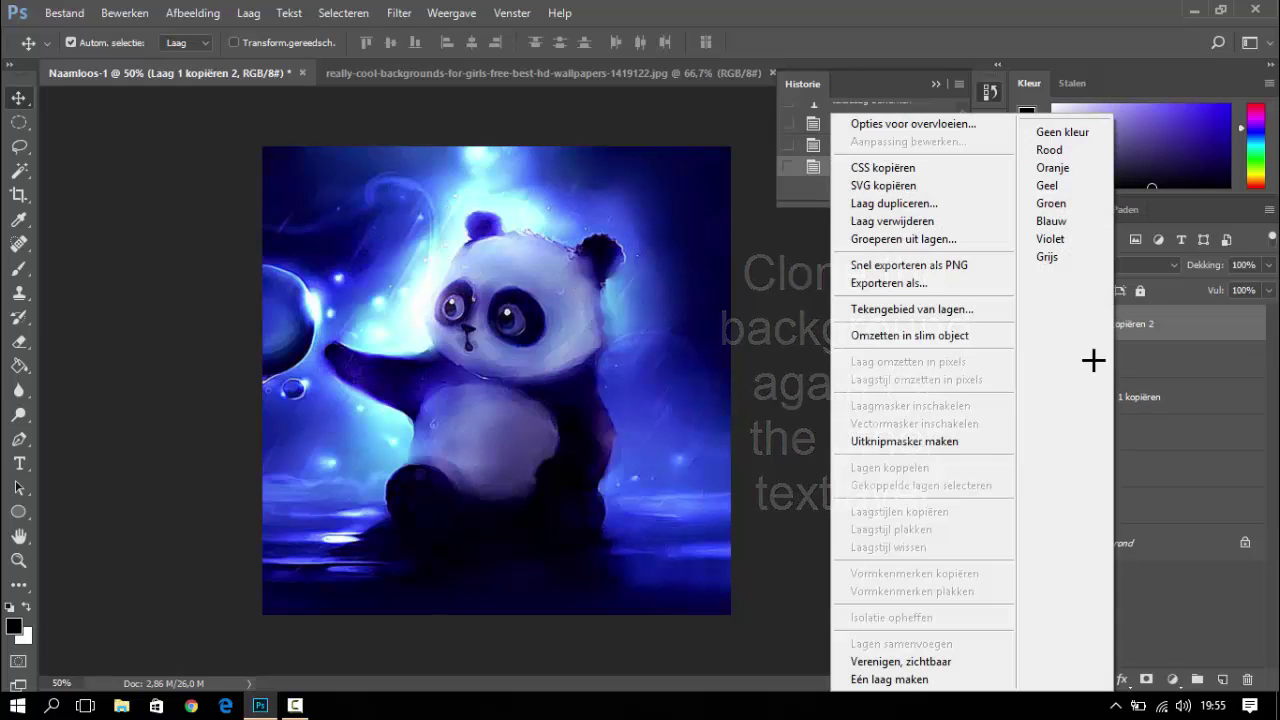
click(955, 450)
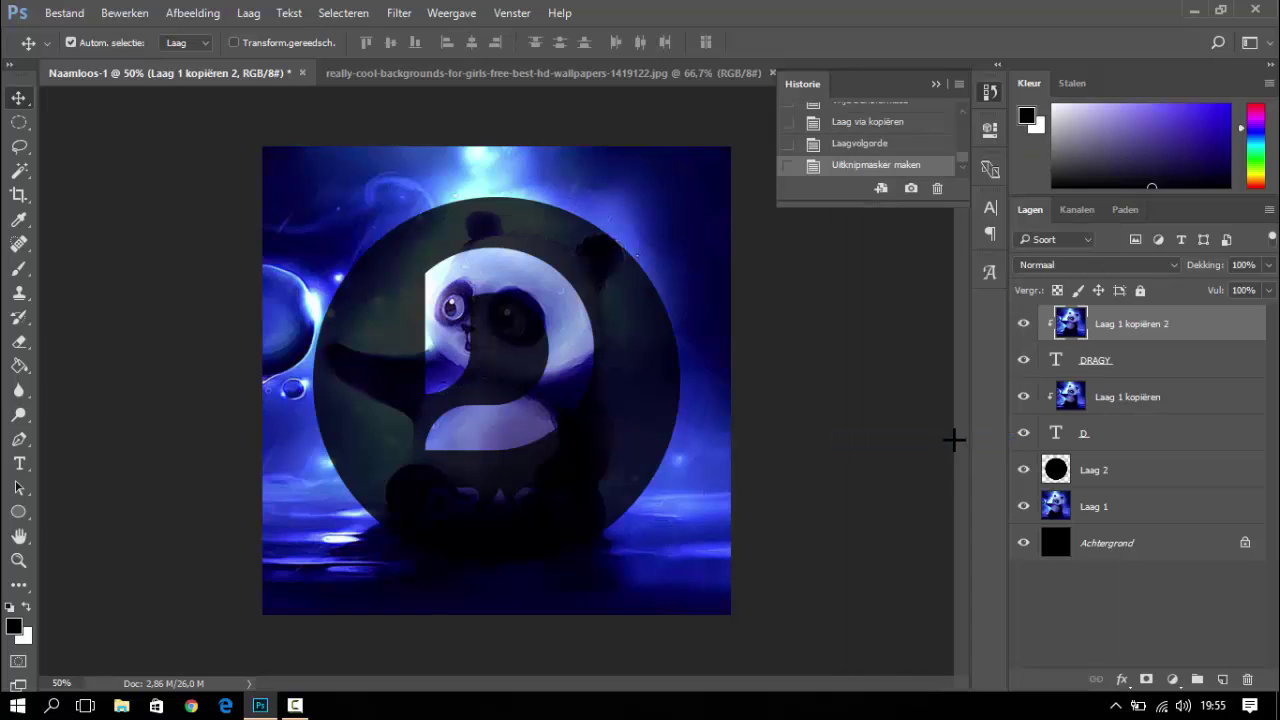
drag(543, 500, 538, 505)
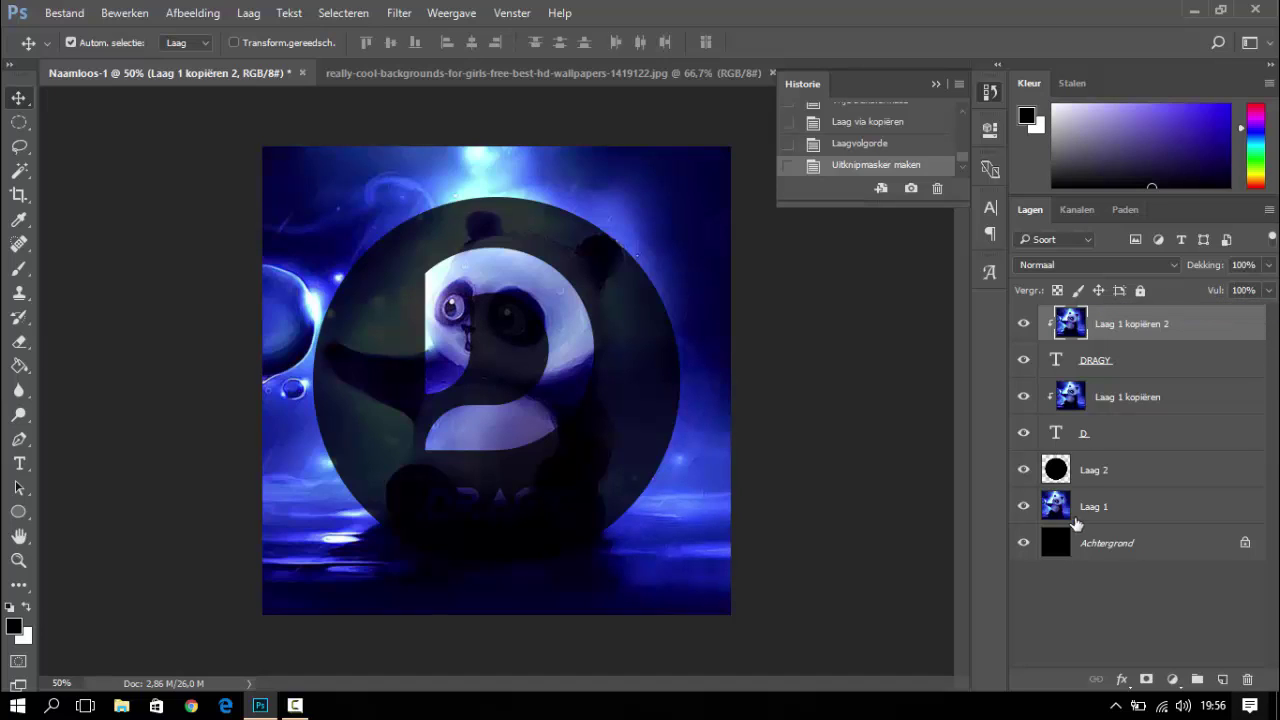
Magic Wand-select the black circle on Laag 2, then copy that area of Laag 1 to Laag 3
click(1094, 366)
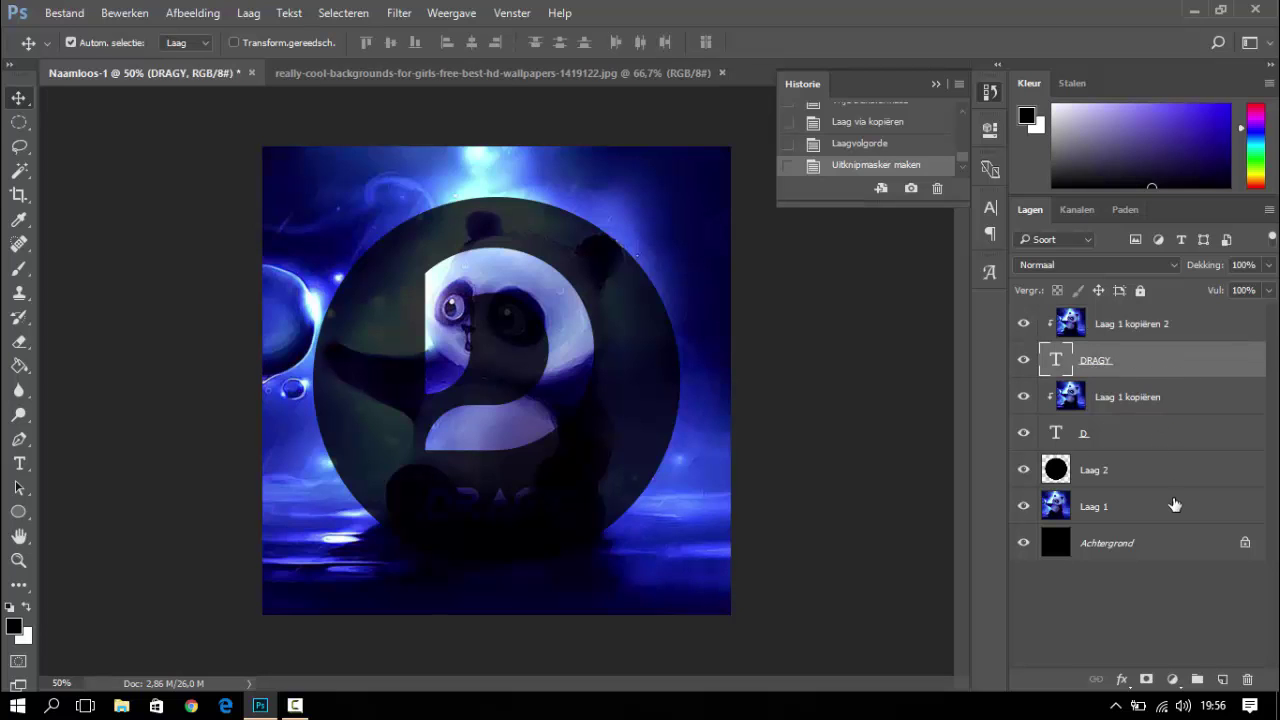
click(1132, 470)
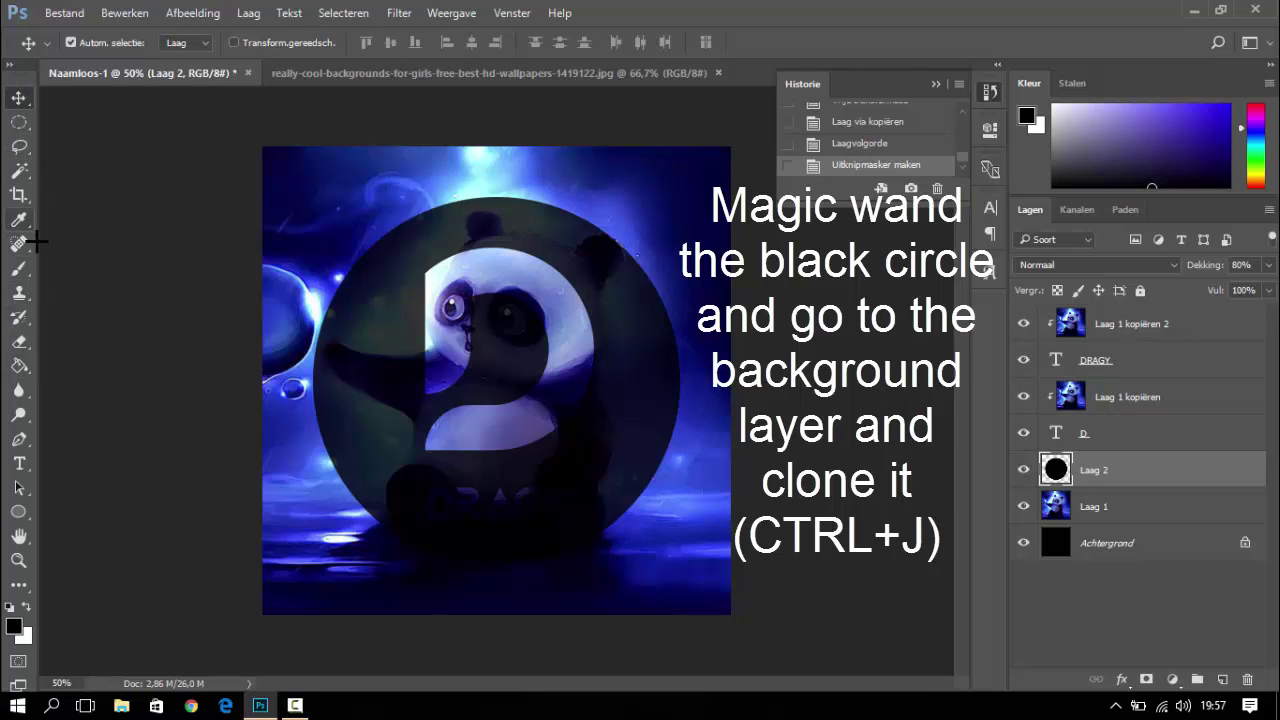
click(19, 170)
click(450, 400)
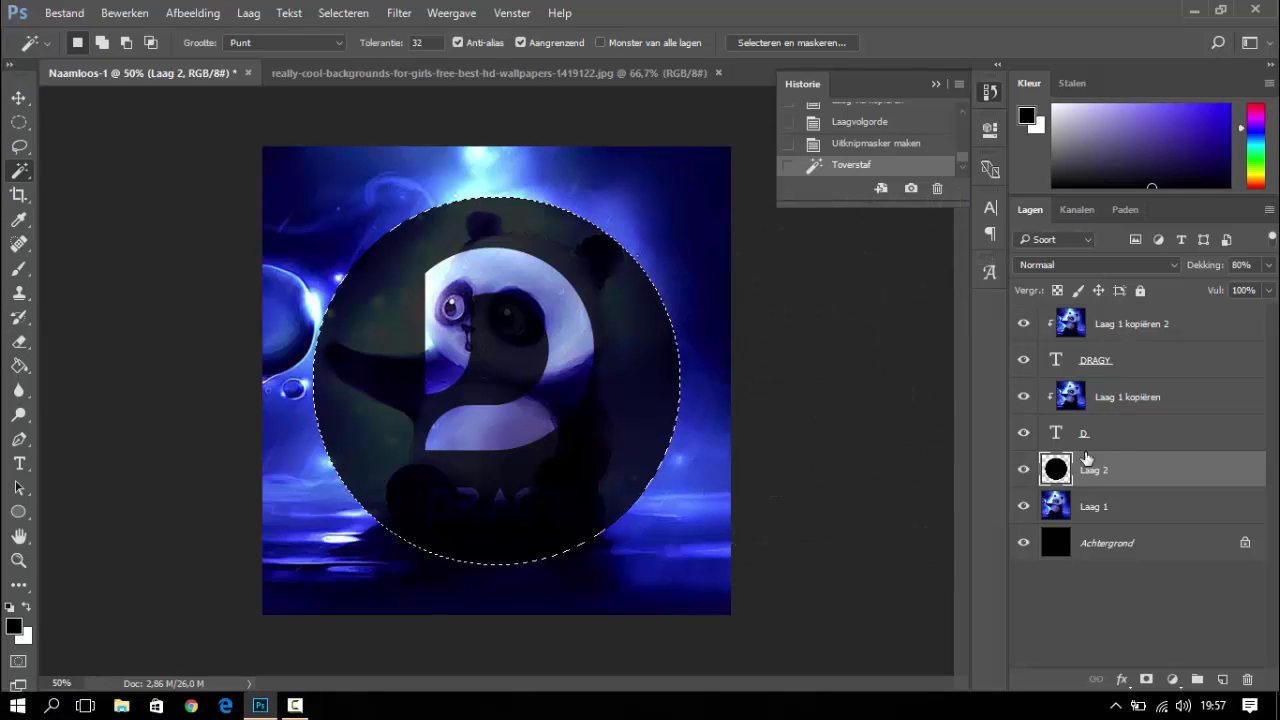
click(1114, 505)
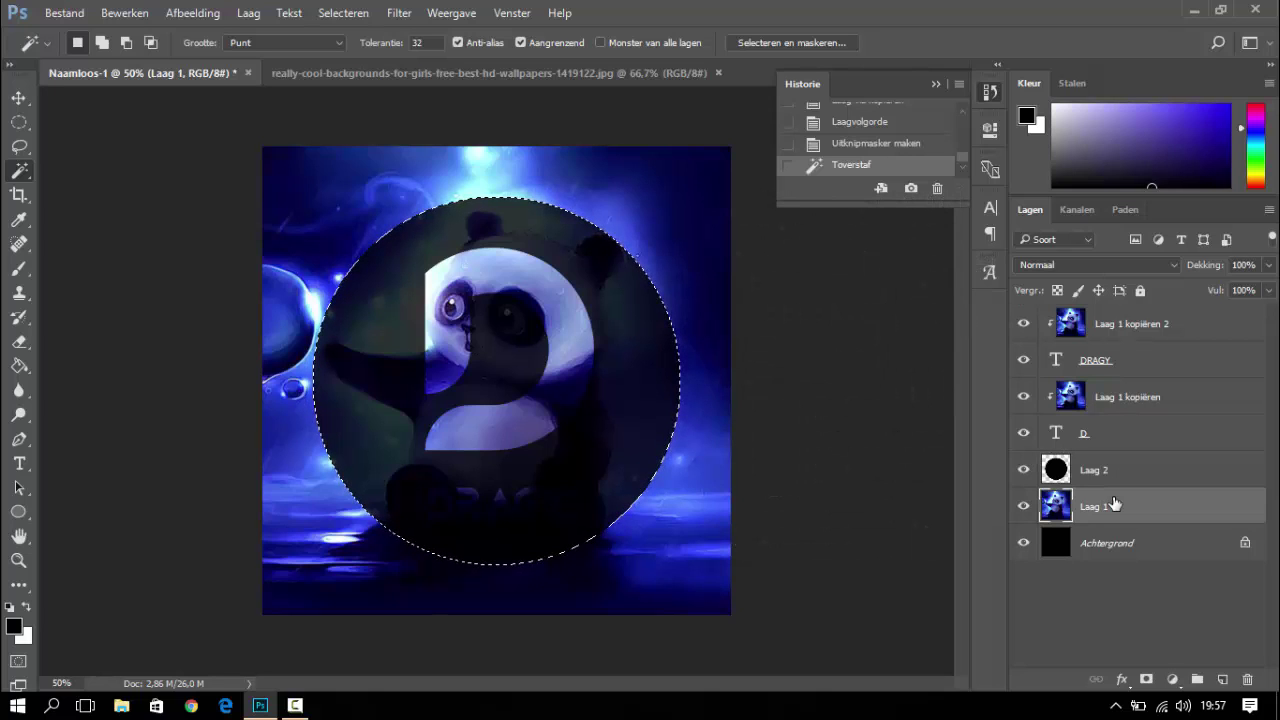
key(ctrl+j)
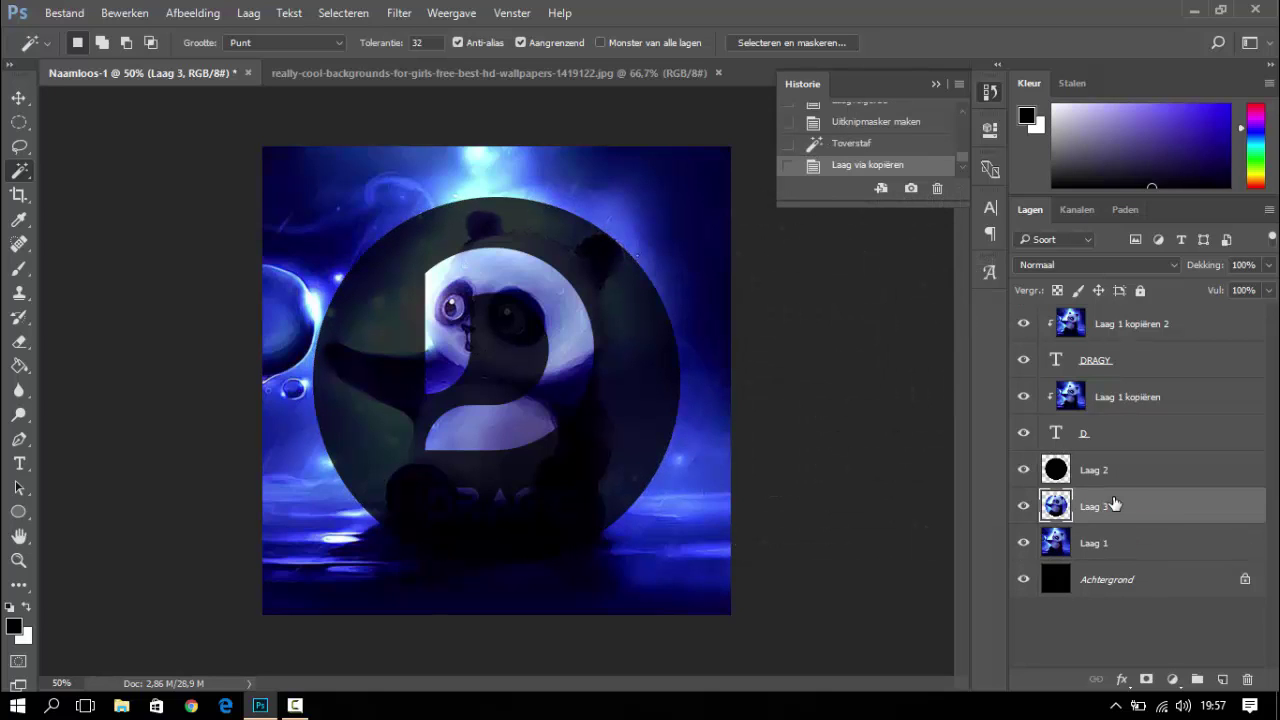
Desaturate Laag 3's panda circle with Hue/Saturation: Lightness 0, Saturation -100
key(ctrl+u)
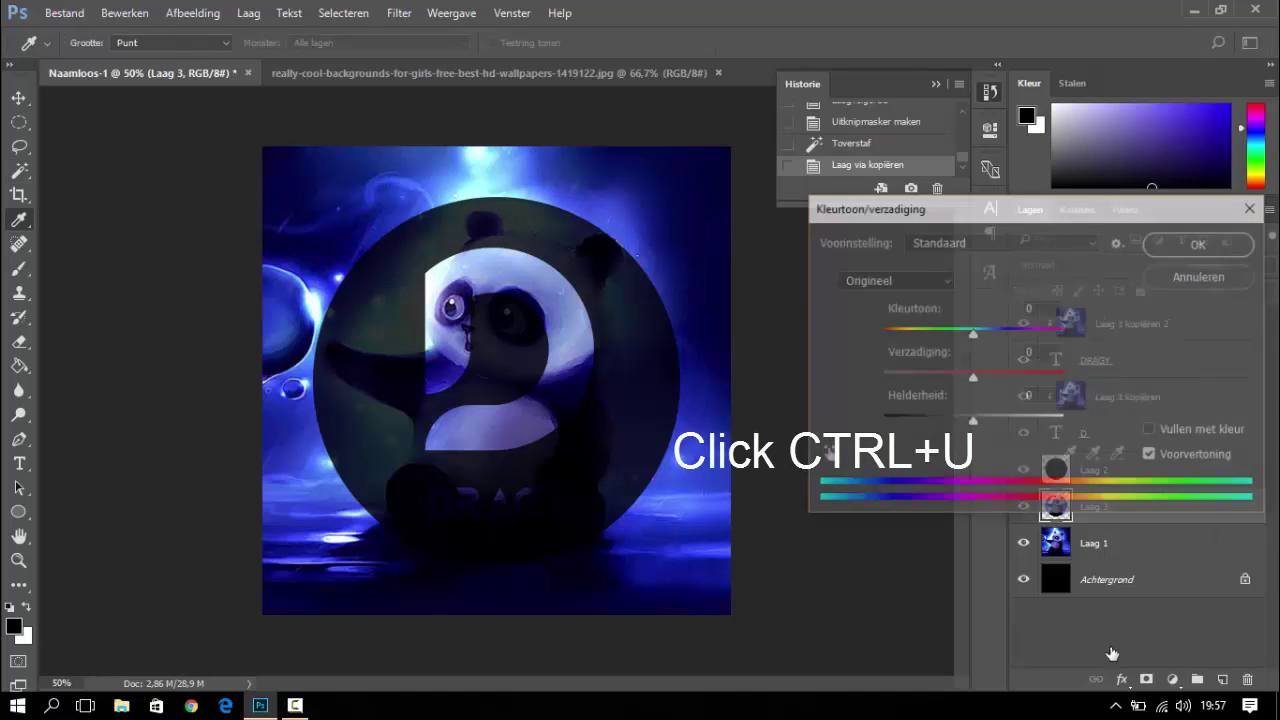
drag(972, 420, 991, 420)
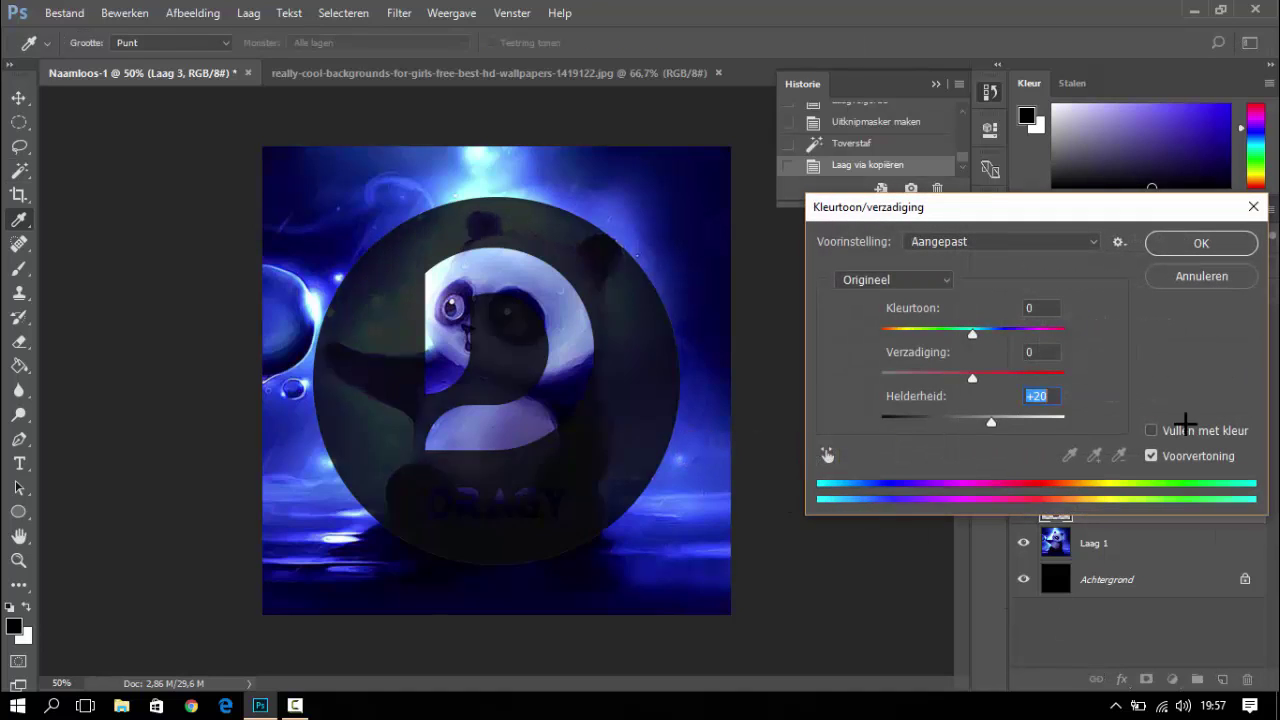
mouse_move(1185, 425)
mouse_down()
mouse_move(1234, 425)
mouse_move(729, 437)
mouse_move(1014, 437)
mouse_move(986, 435)
mouse_up()
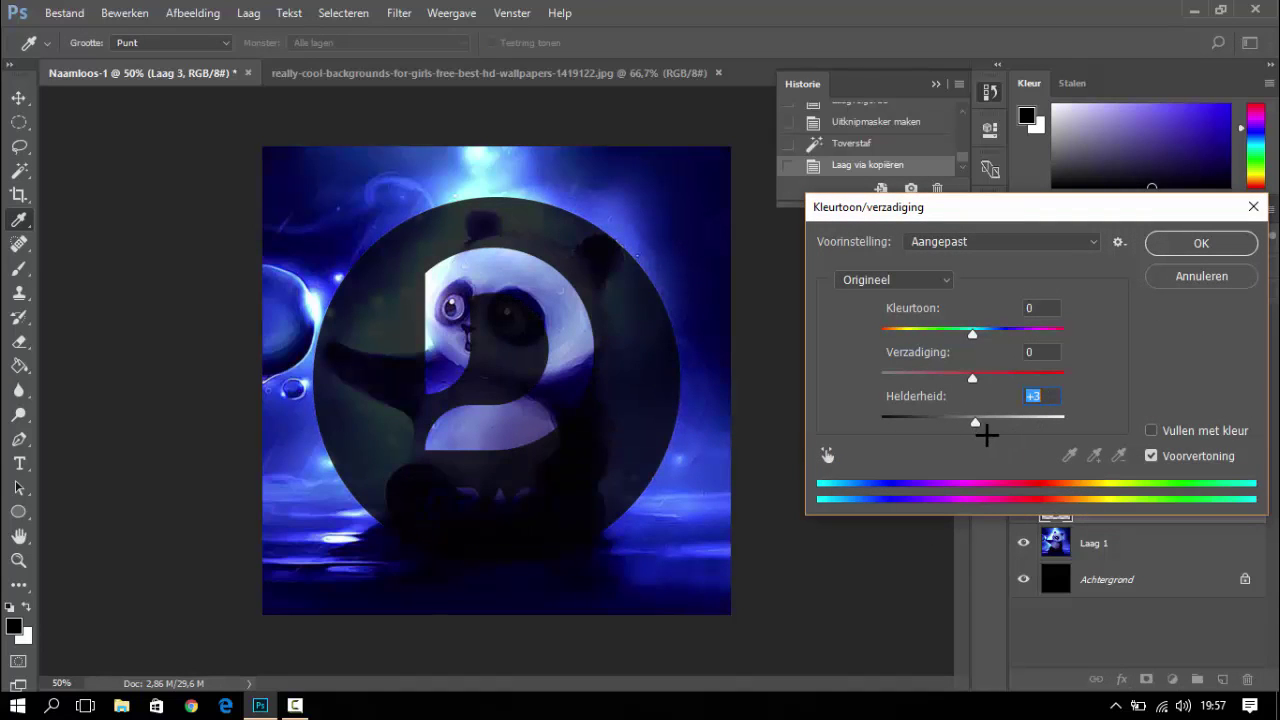
text(0)
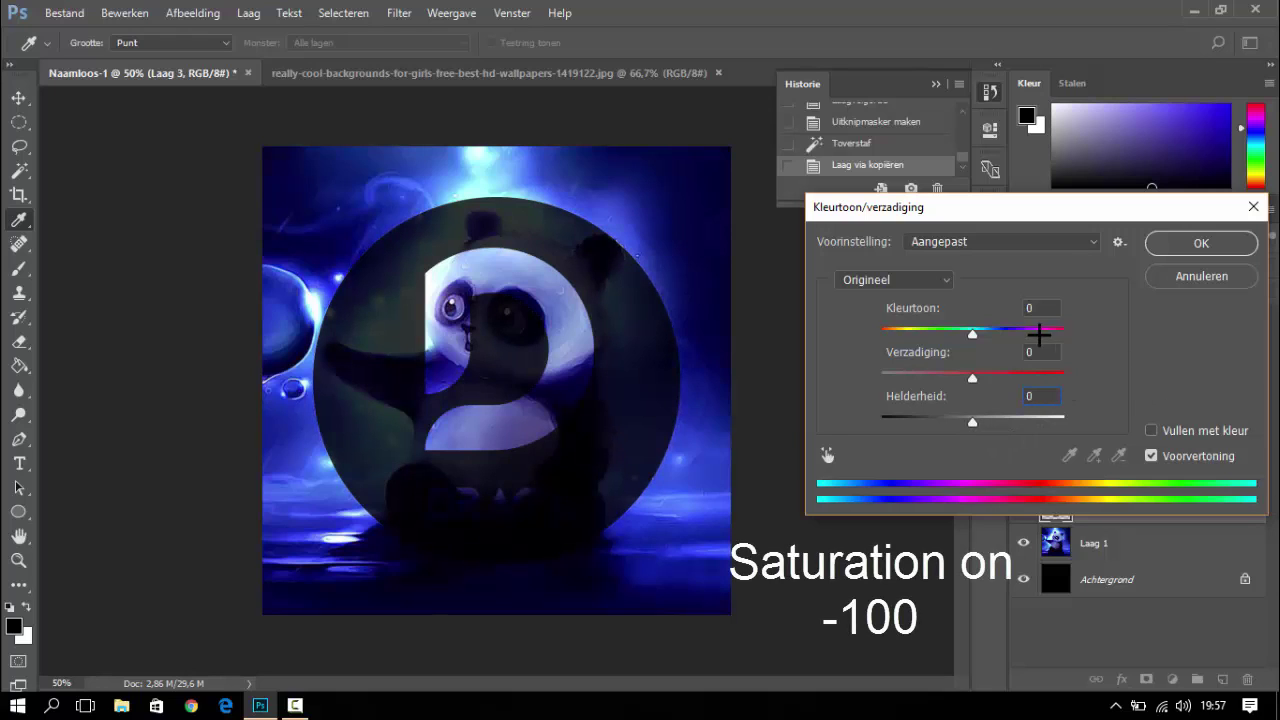
drag(972, 377, 536, 374)
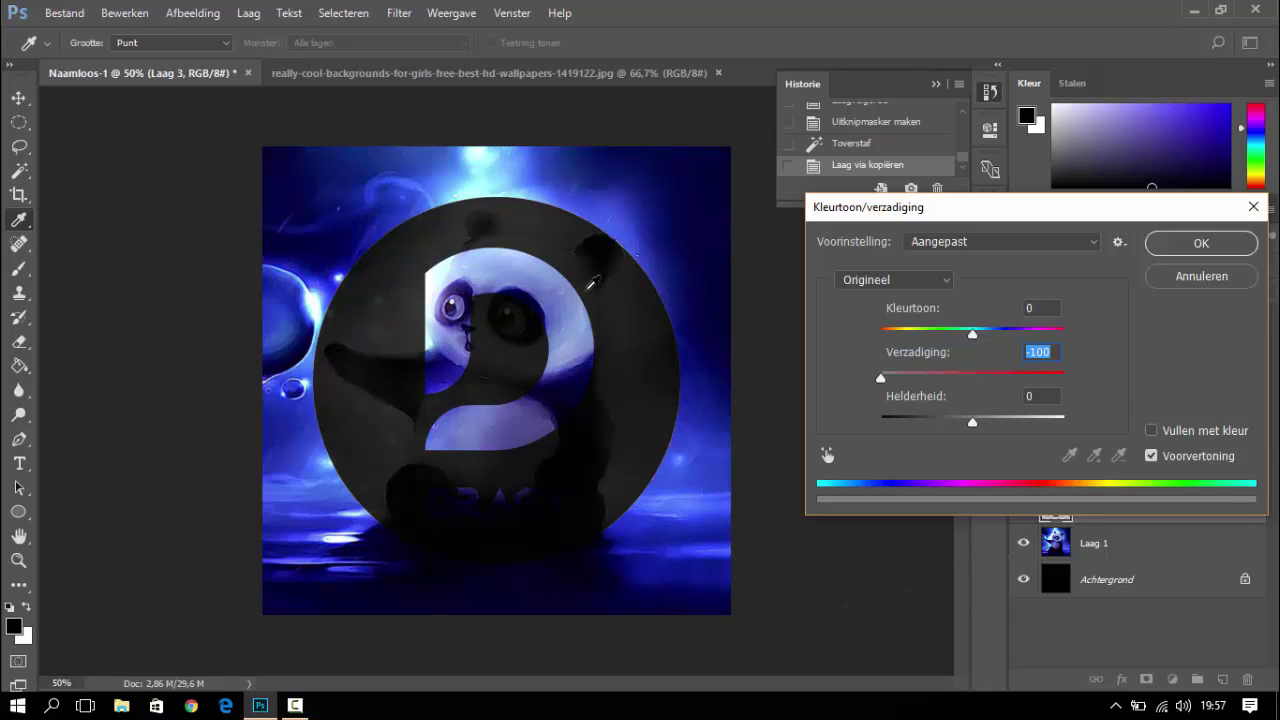
click(1198, 243)
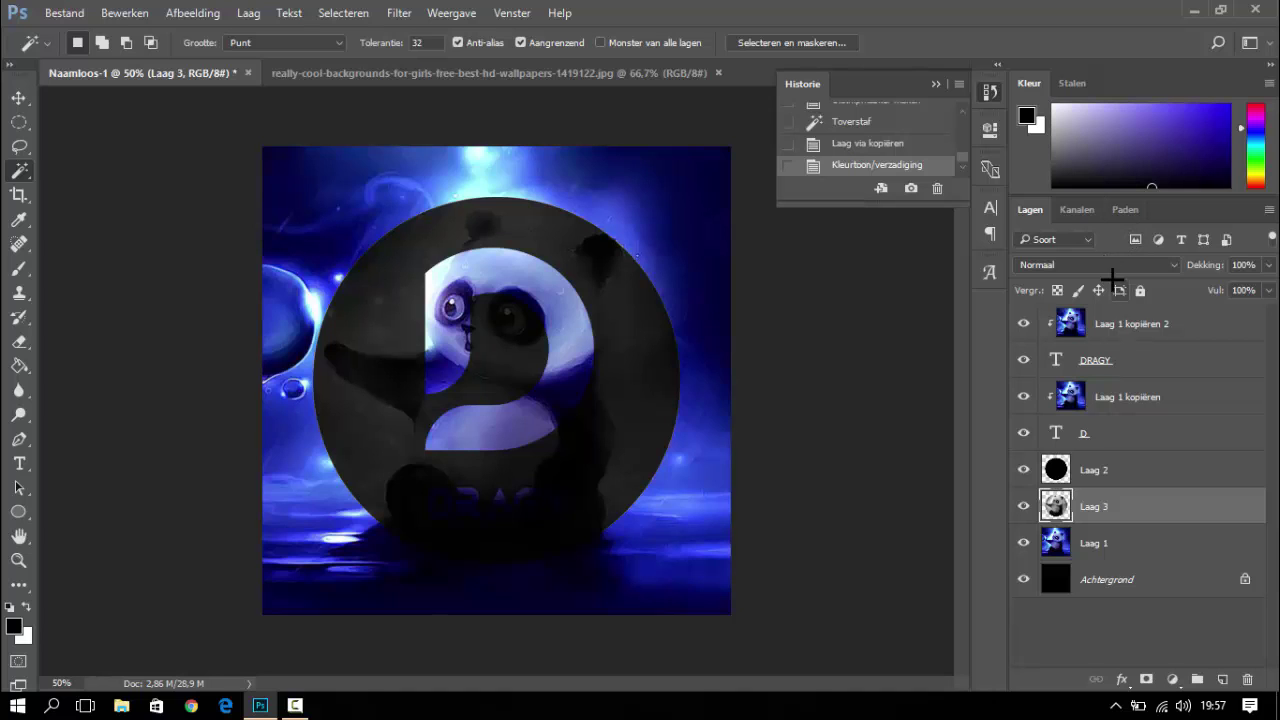
Check DRAGY's layer style, then open the Layer Style settings for Laag 1 kopiëren
double_click(1103, 358)
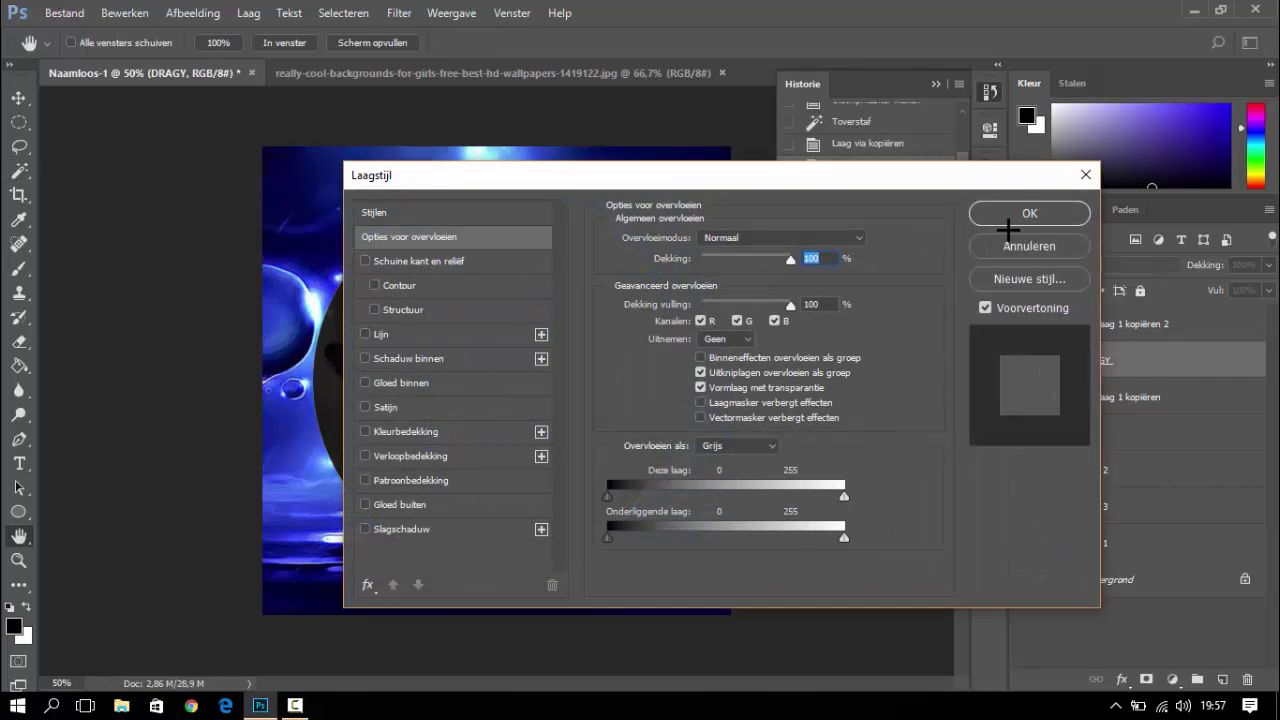
click(1008, 240)
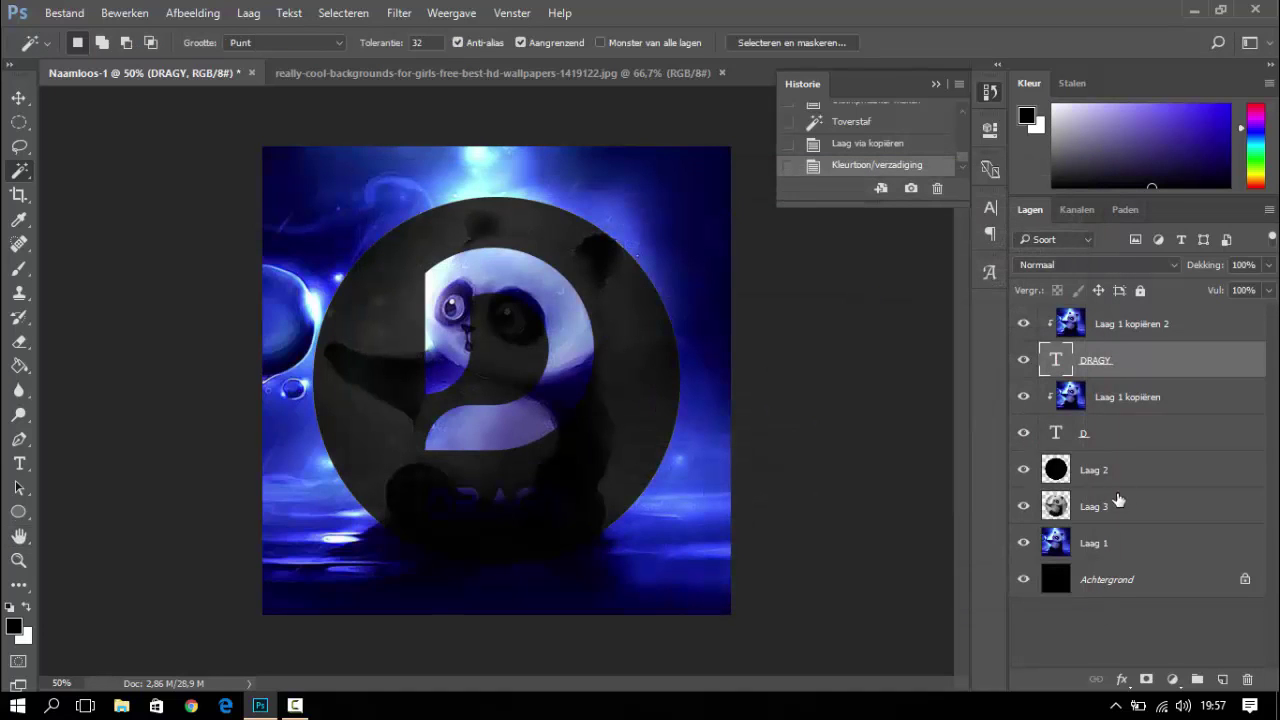
click(1100, 516)
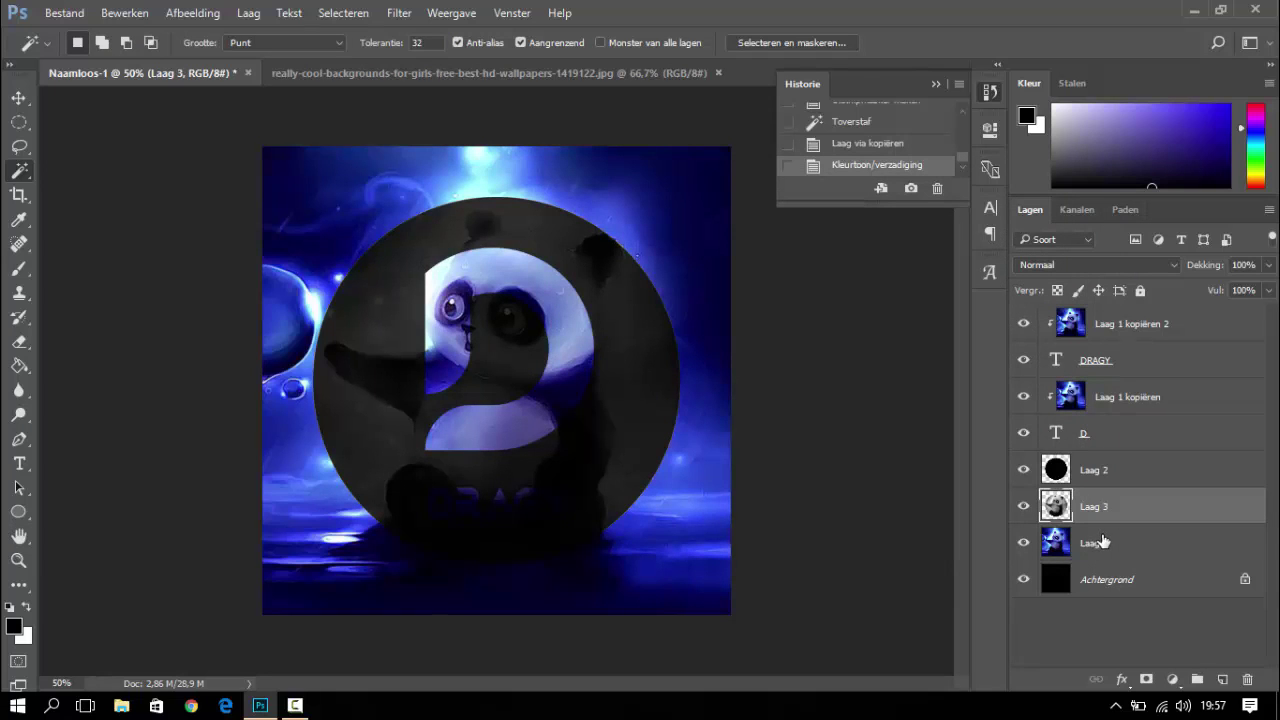
click(1104, 546)
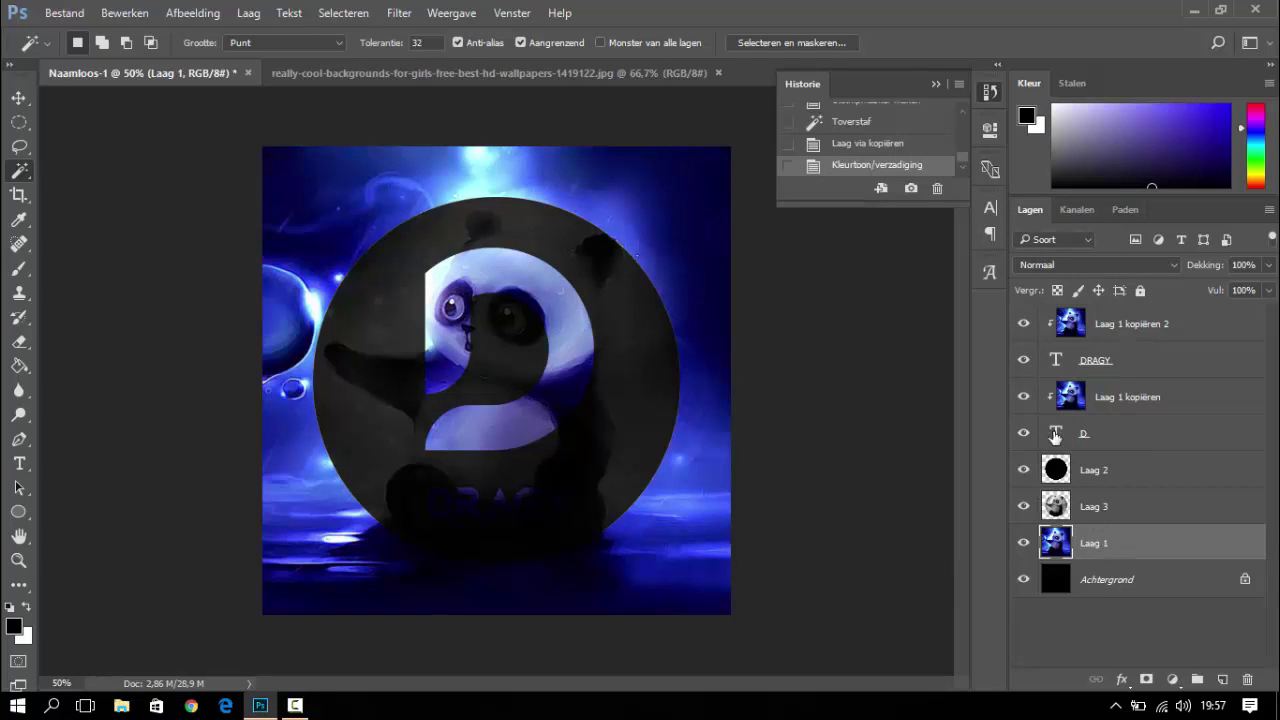
click(1100, 405)
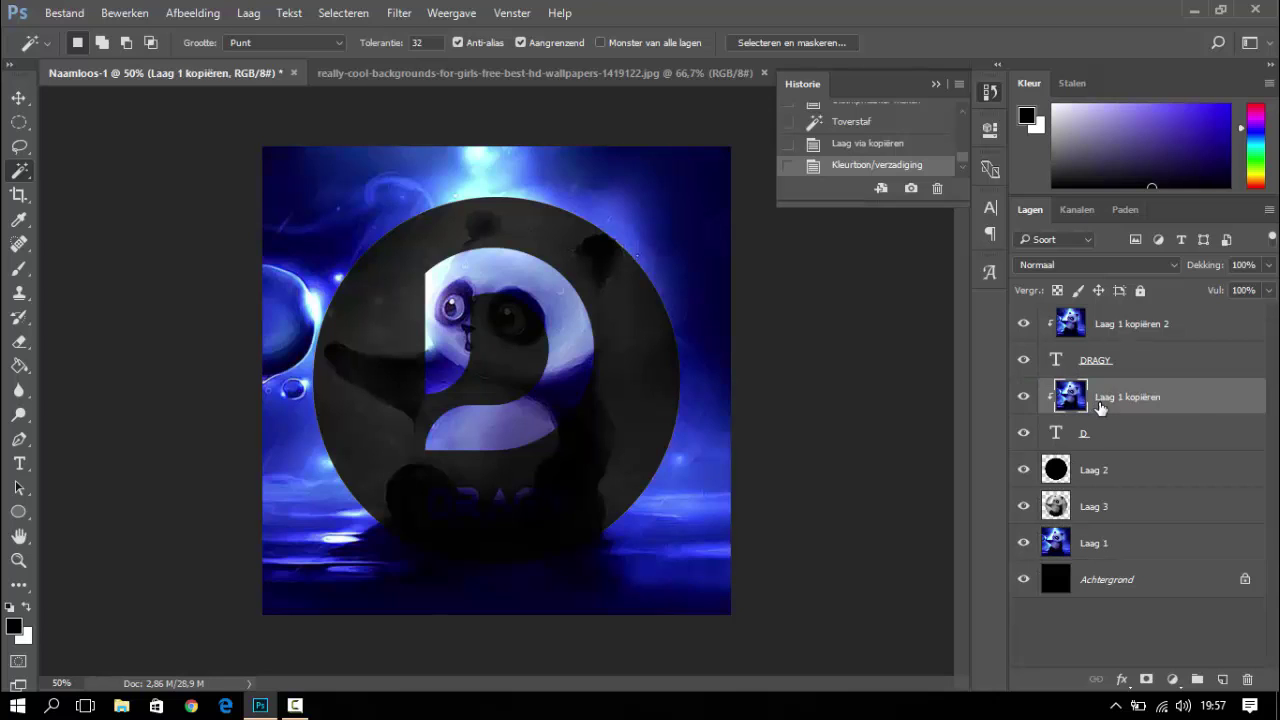
double_click(1192, 409)
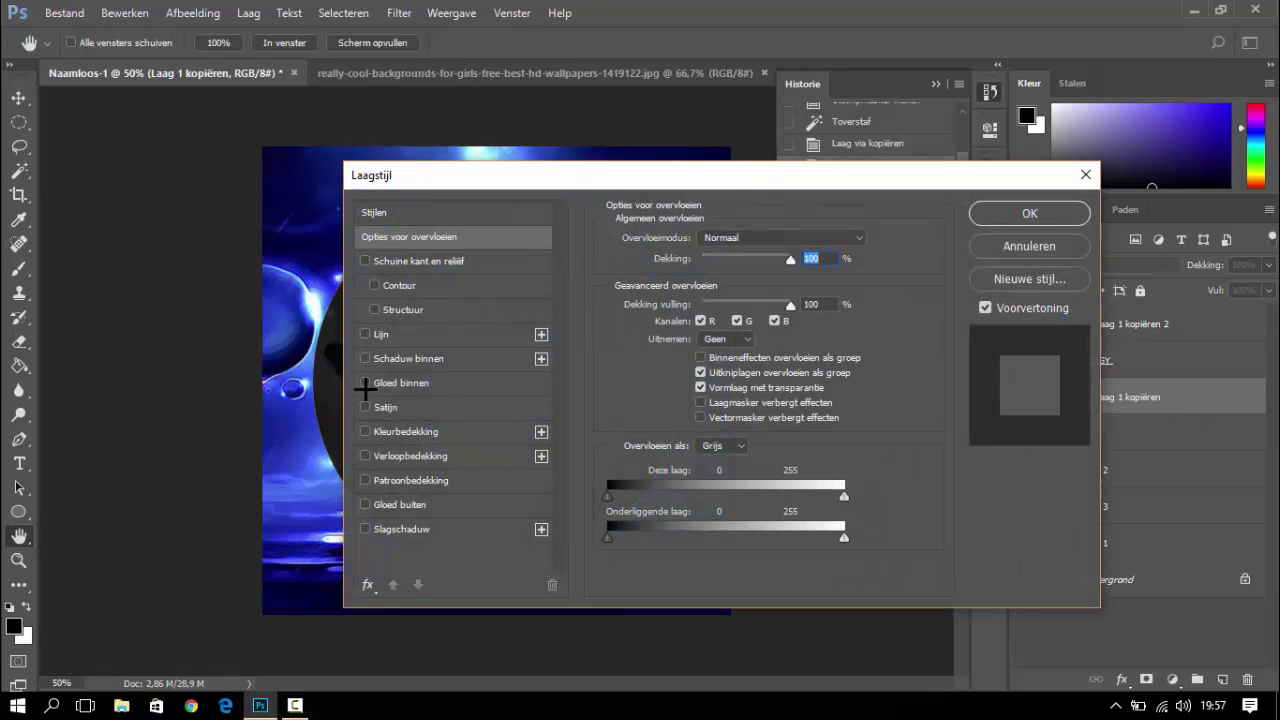
Add a Gradient Overlay to Laag 1 kopiëren and bring up its gradient editor
click(365, 456)
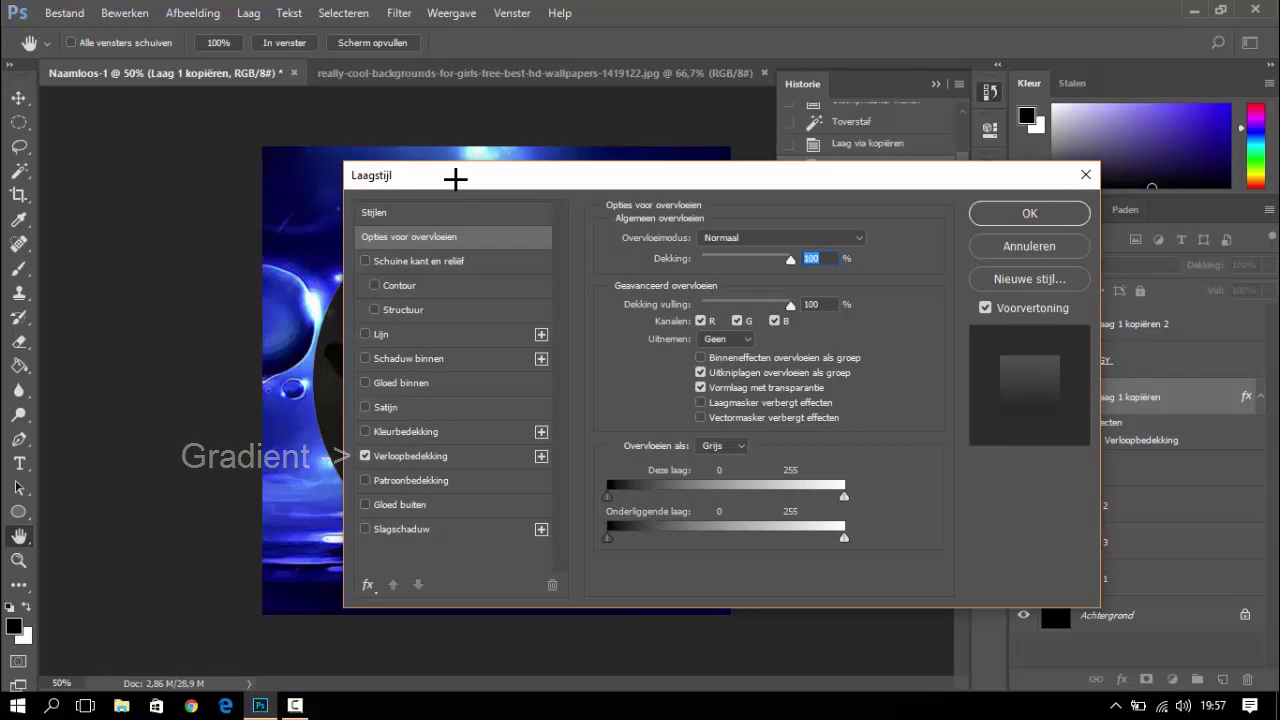
mouse_move(450, 185)
mouse_down()
mouse_move(568, 660)
mouse_move(658, 494)
mouse_move(520, 130)
mouse_up()
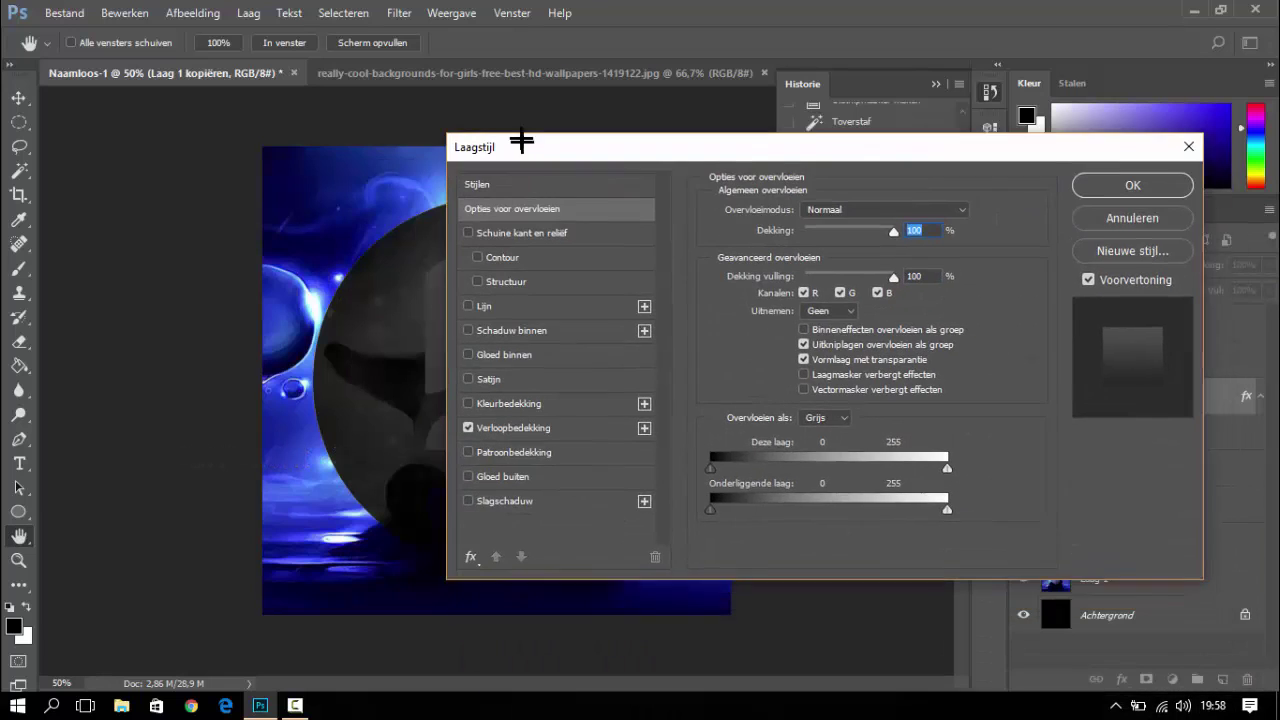
click(516, 420)
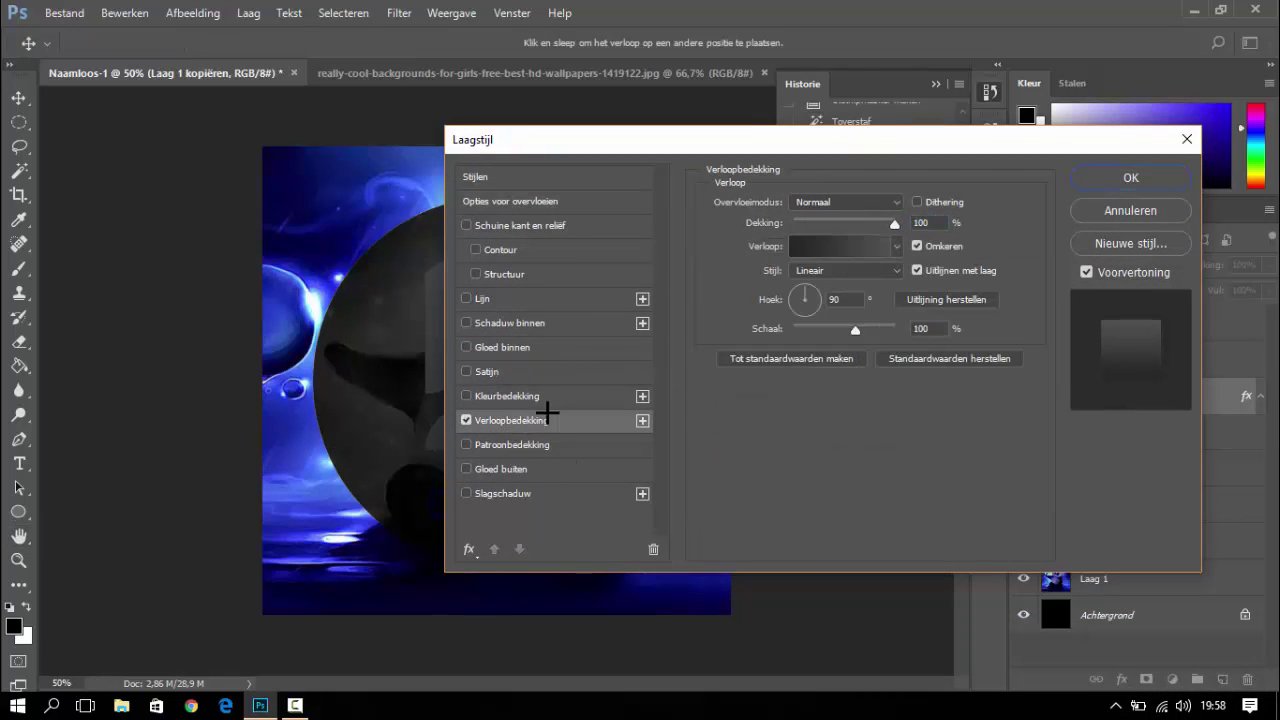
click(834, 250)
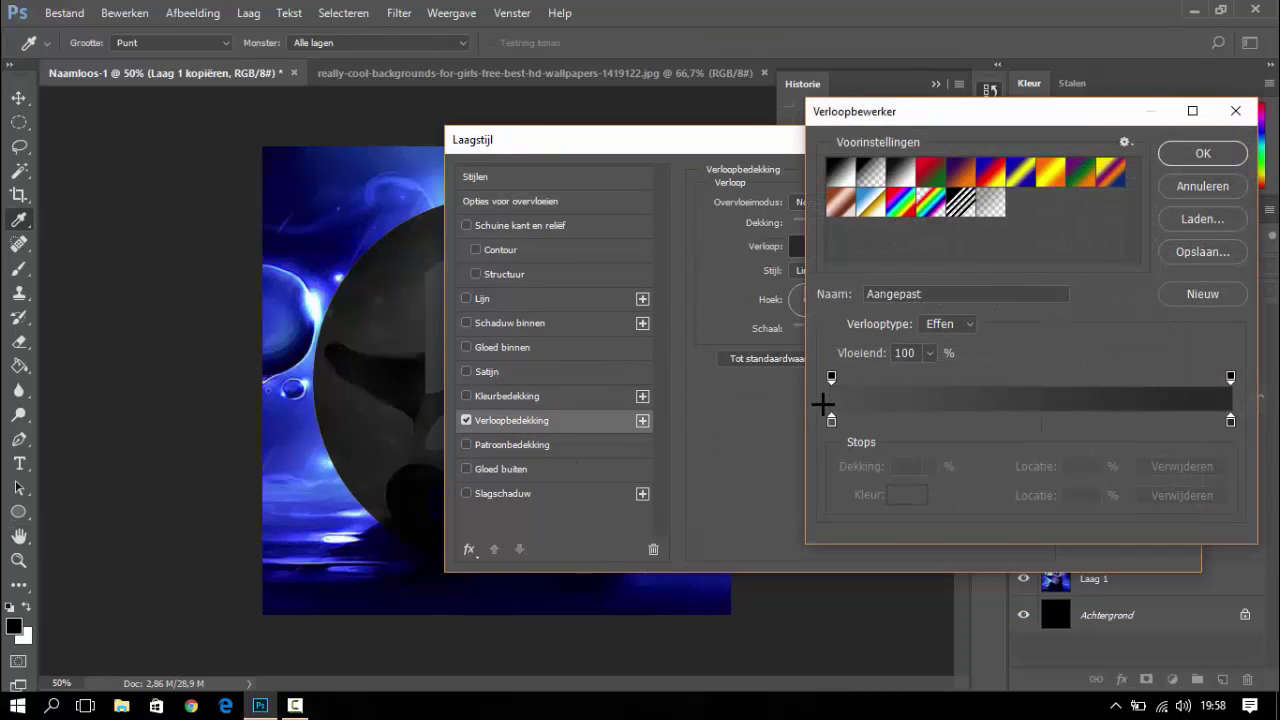
Set the gradient stops to ffffff on the left and 424242 on the right
double_click(1230, 421)
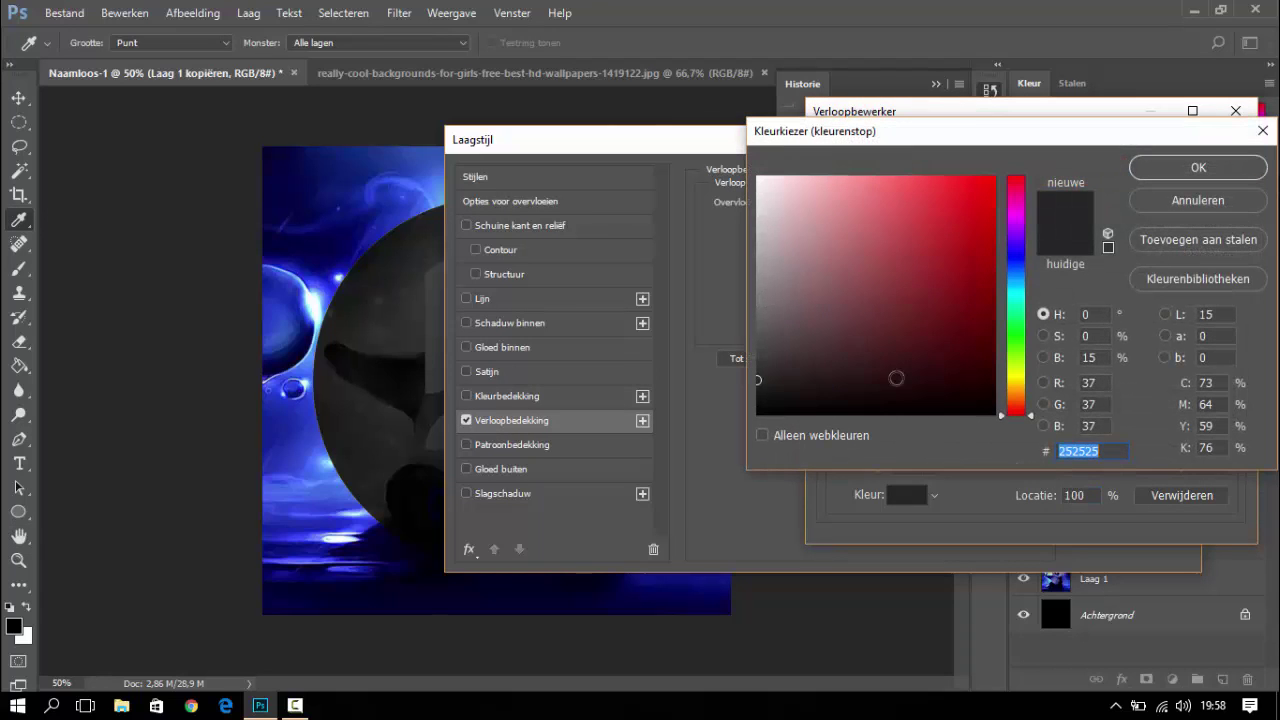
text(000000)
click(1222, 162)
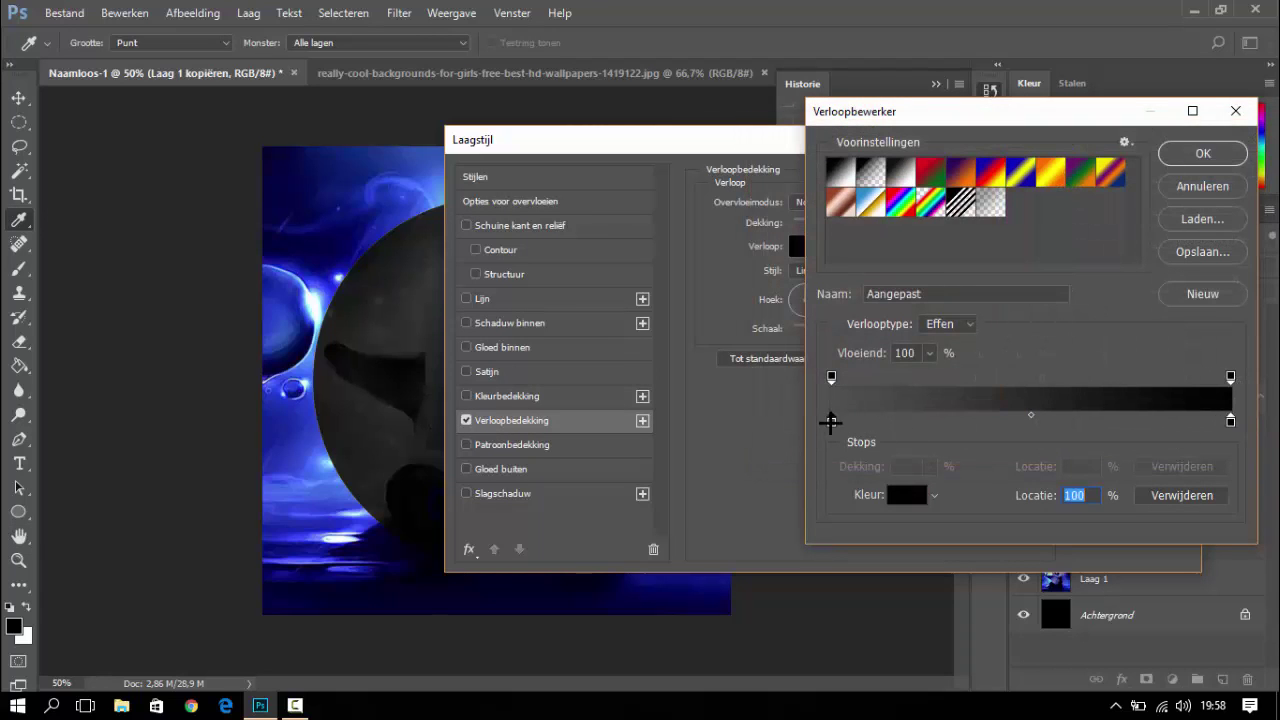
click(831, 421)
double_click(831, 421)
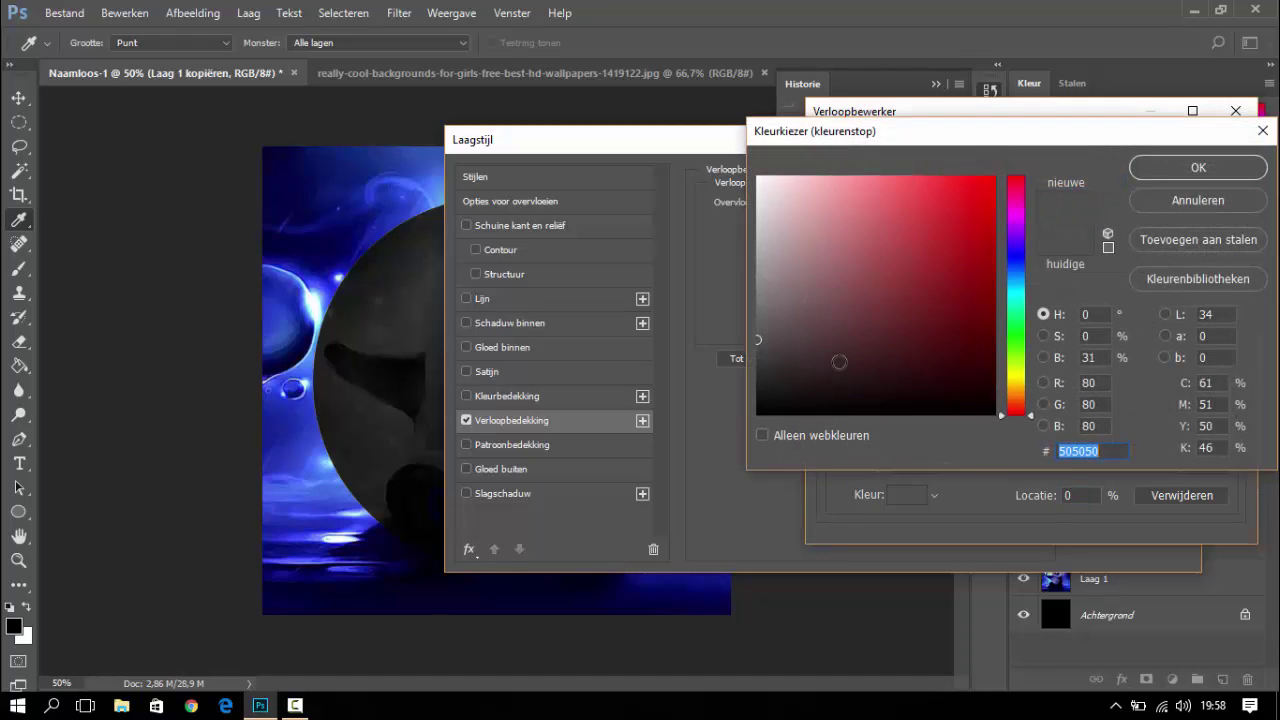
text(ffffff)
click(1160, 164)
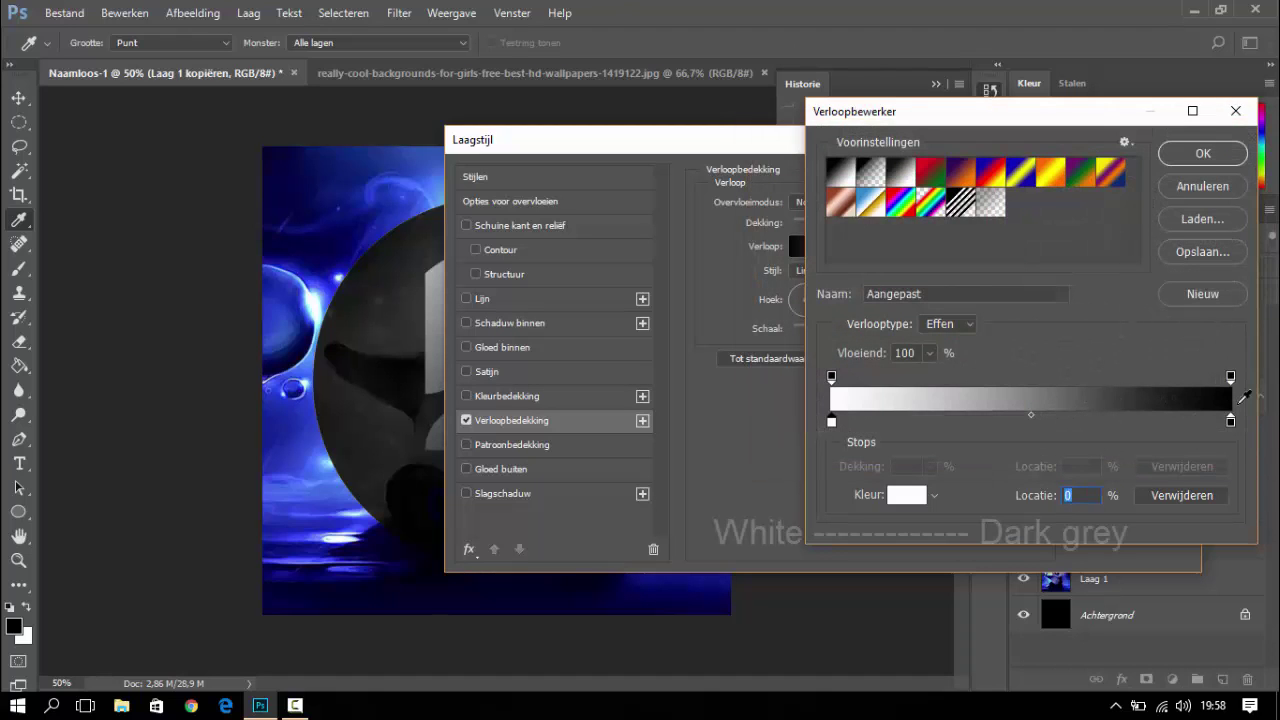
click(1231, 421)
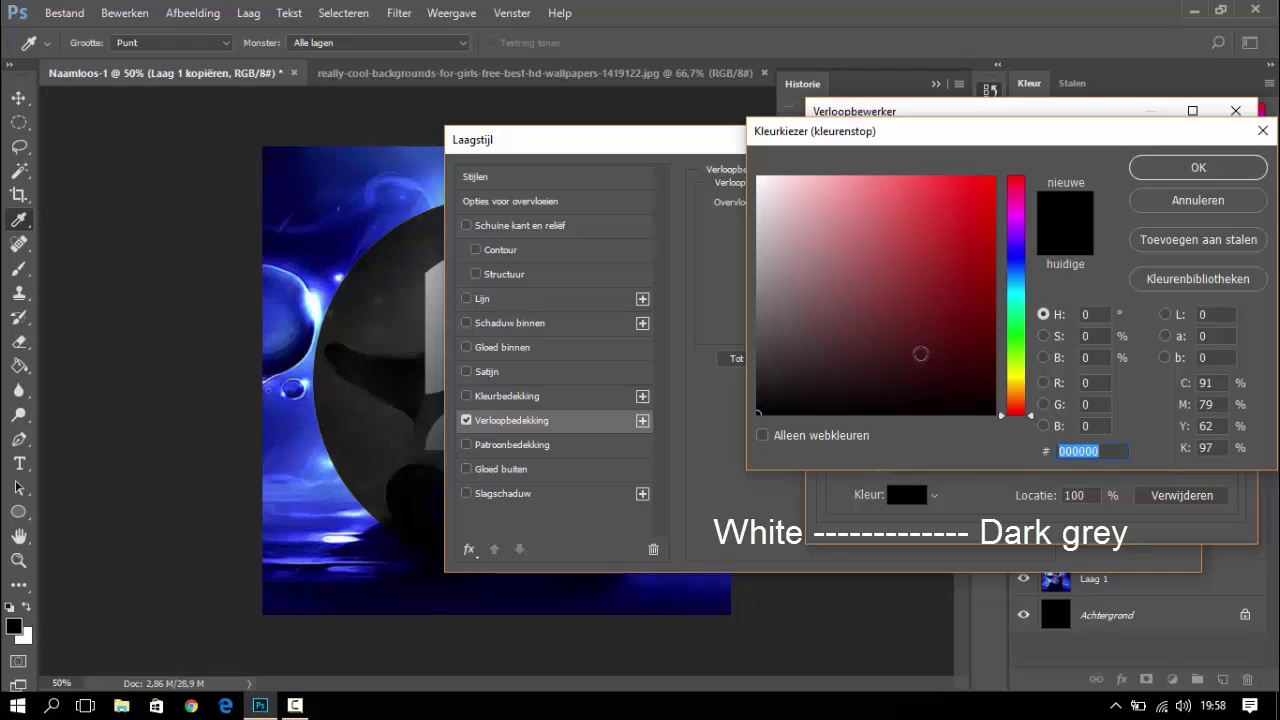
text(424242)
click(1194, 167)
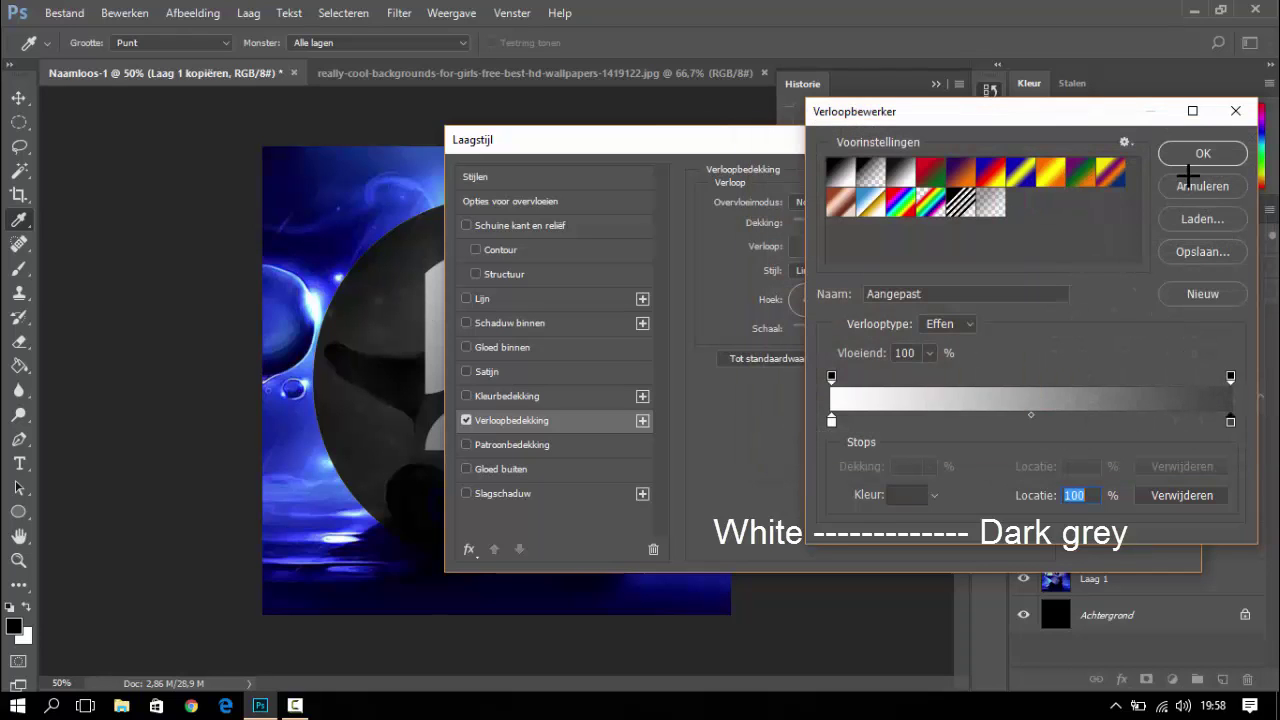
click(1185, 152)
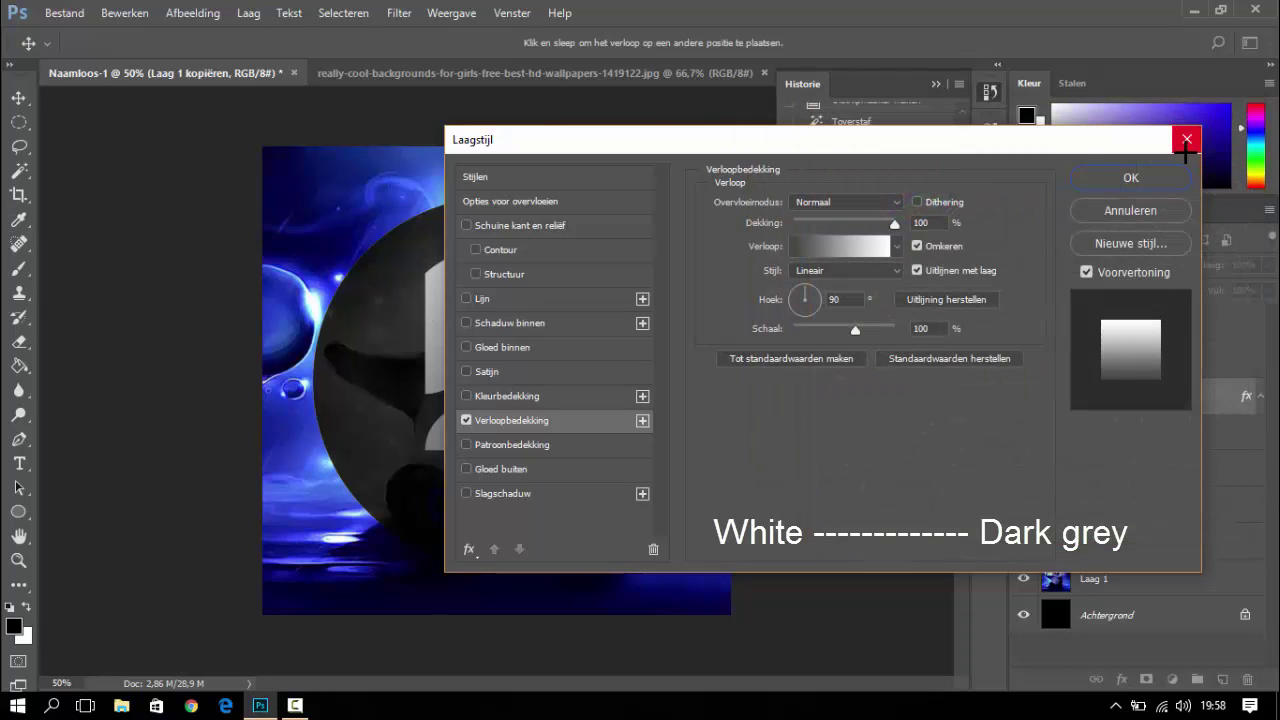
Set the gradient overlay to Kleur tegenhouden (Color Dodge) at 30% opacity and apply it
click(812, 202)
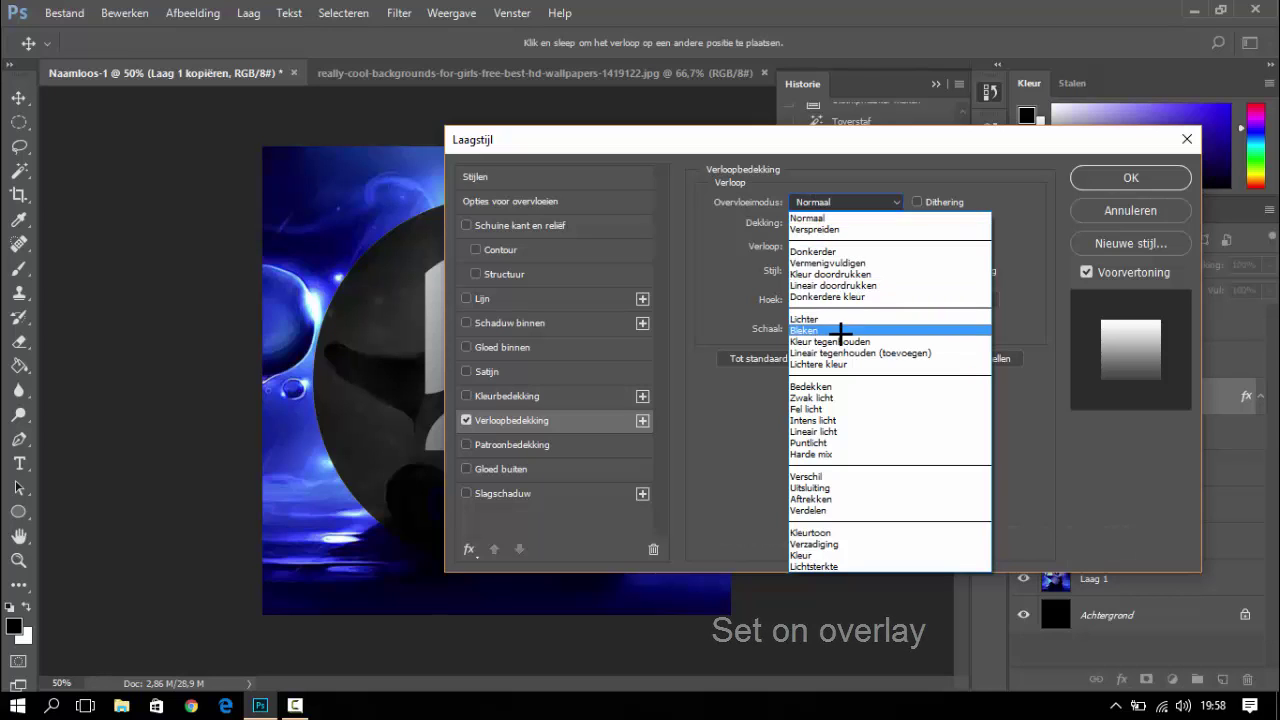
click(840, 341)
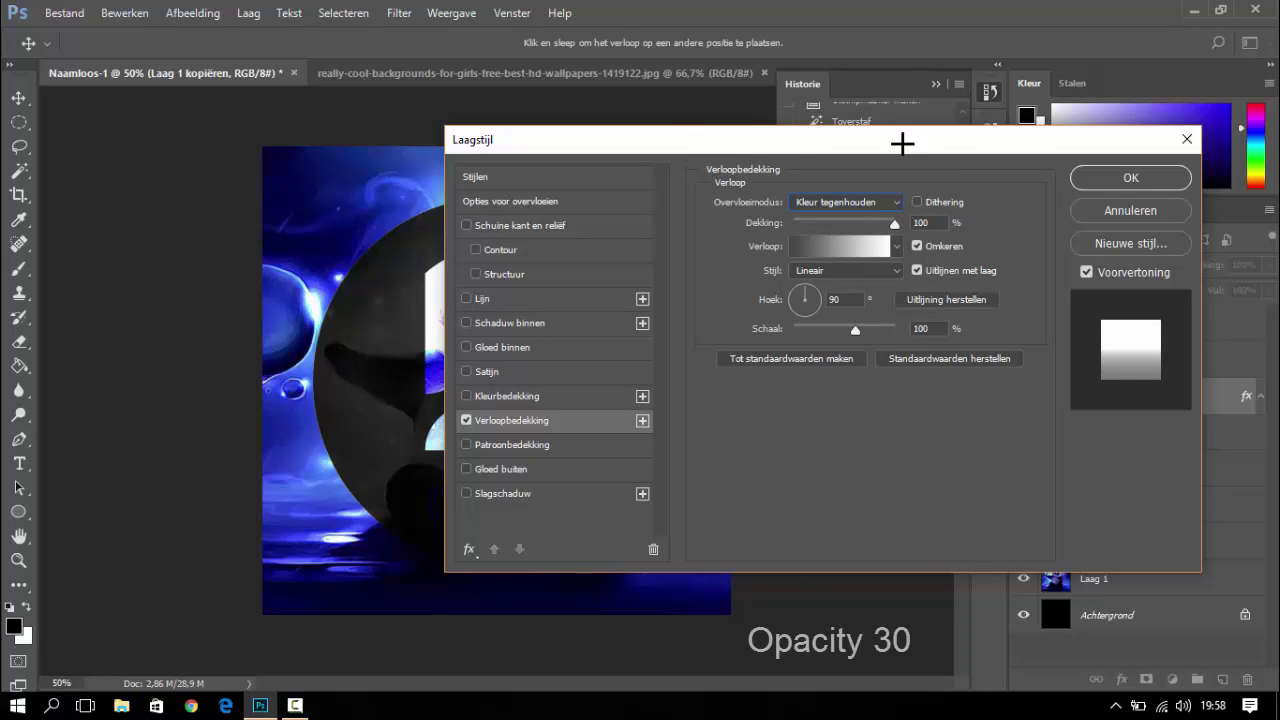
mouse_move(700, 142)
mouse_down()
mouse_move(1005, 188)
mouse_move(806, 156)
mouse_up()
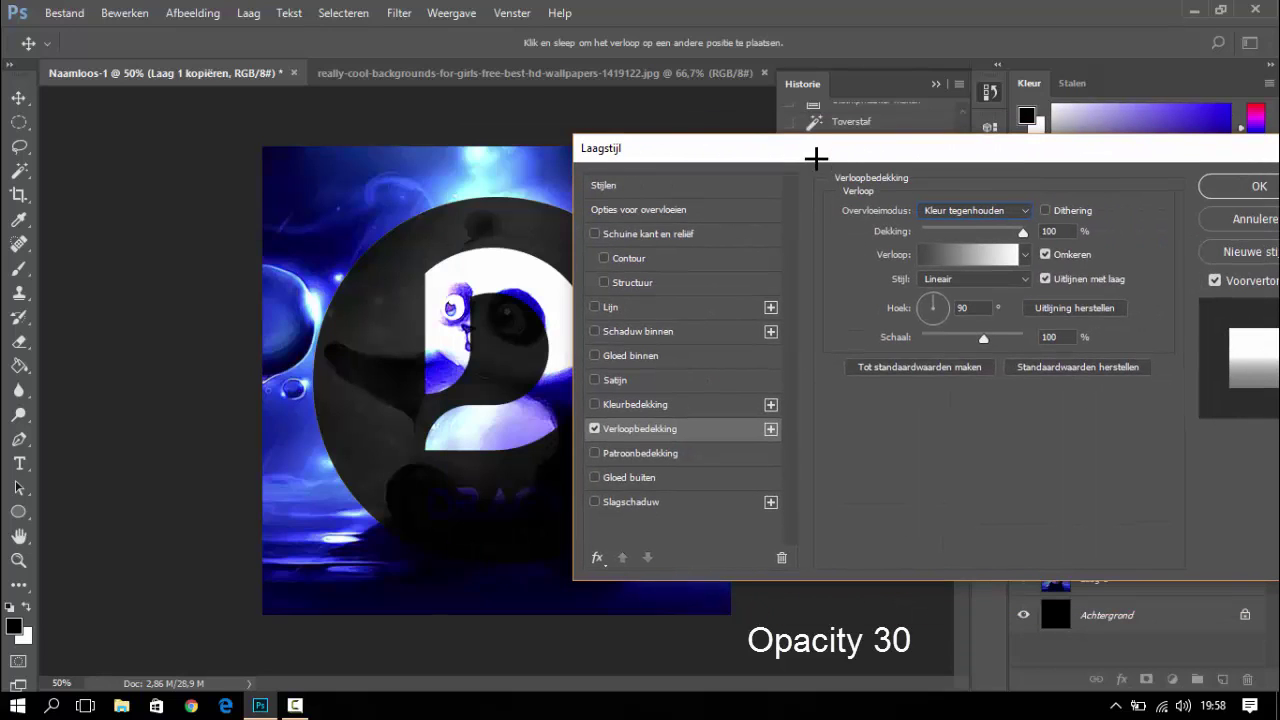
drag(1017, 231, 952, 231)
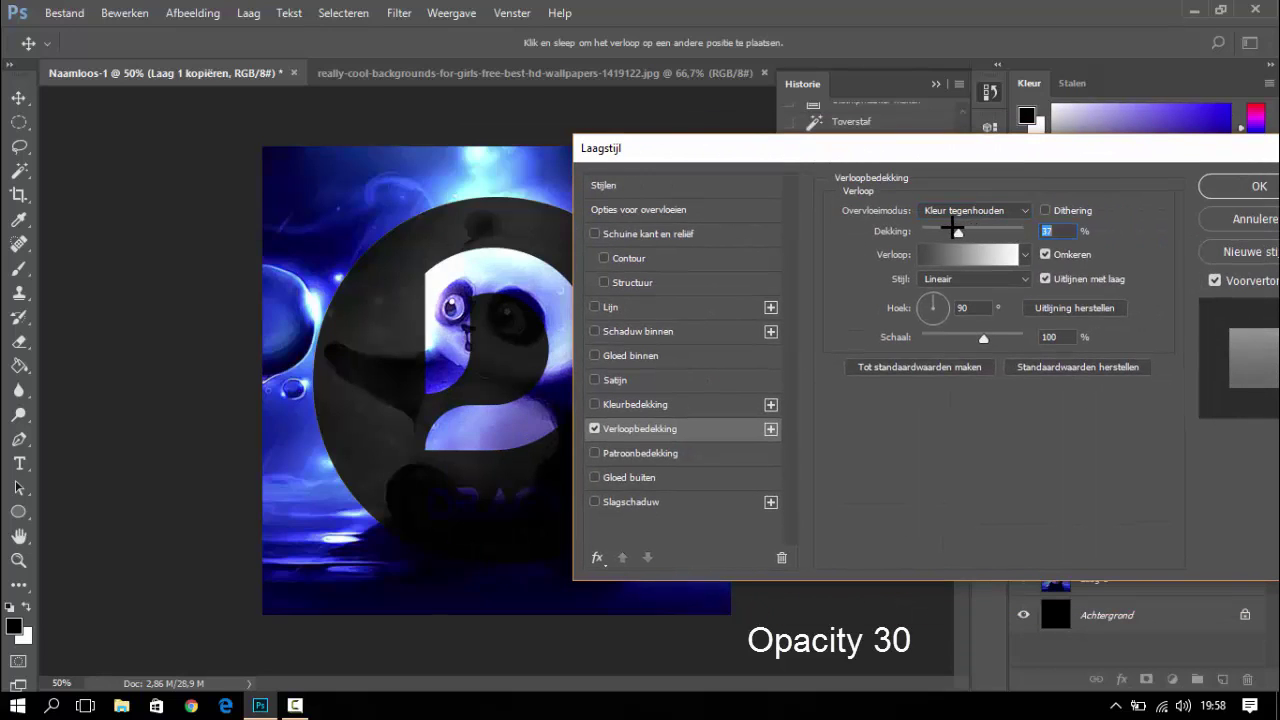
click(1057, 209)
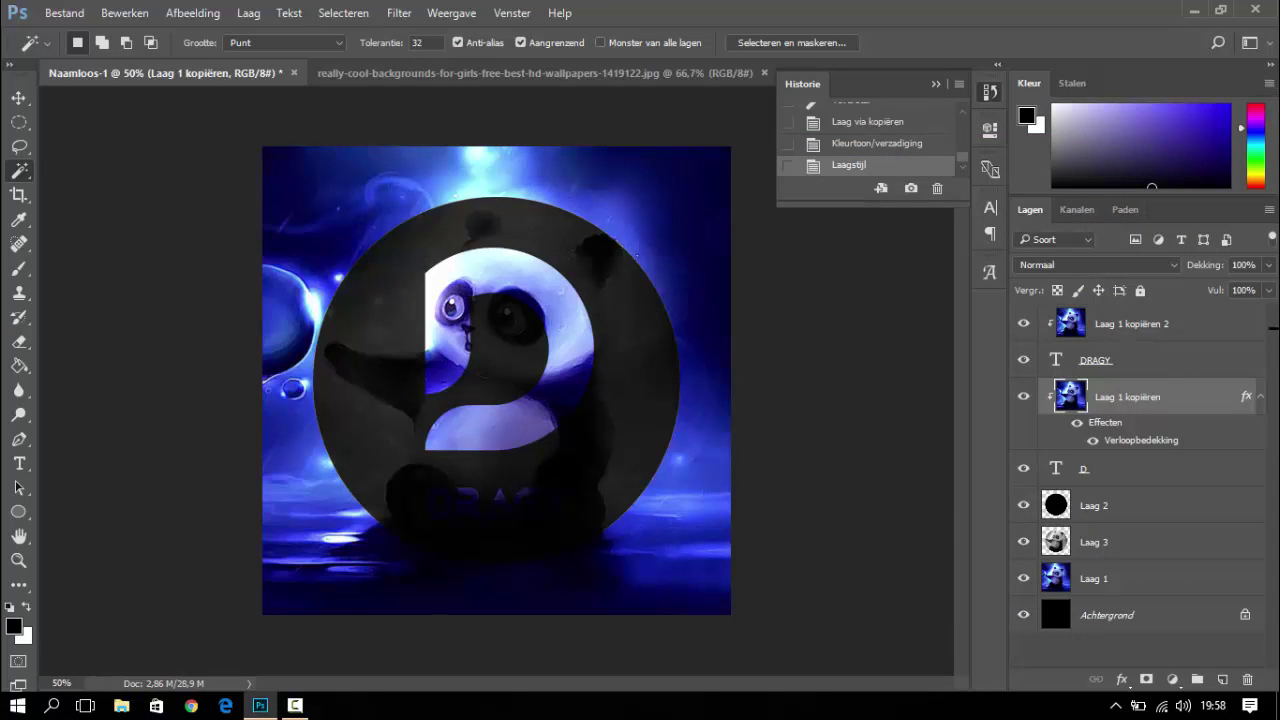
Copy Laag 1 kopiëren's gradient overlay onto Laag 1 kopiëren 2, then collapse both effects lists
double_click(1188, 325)
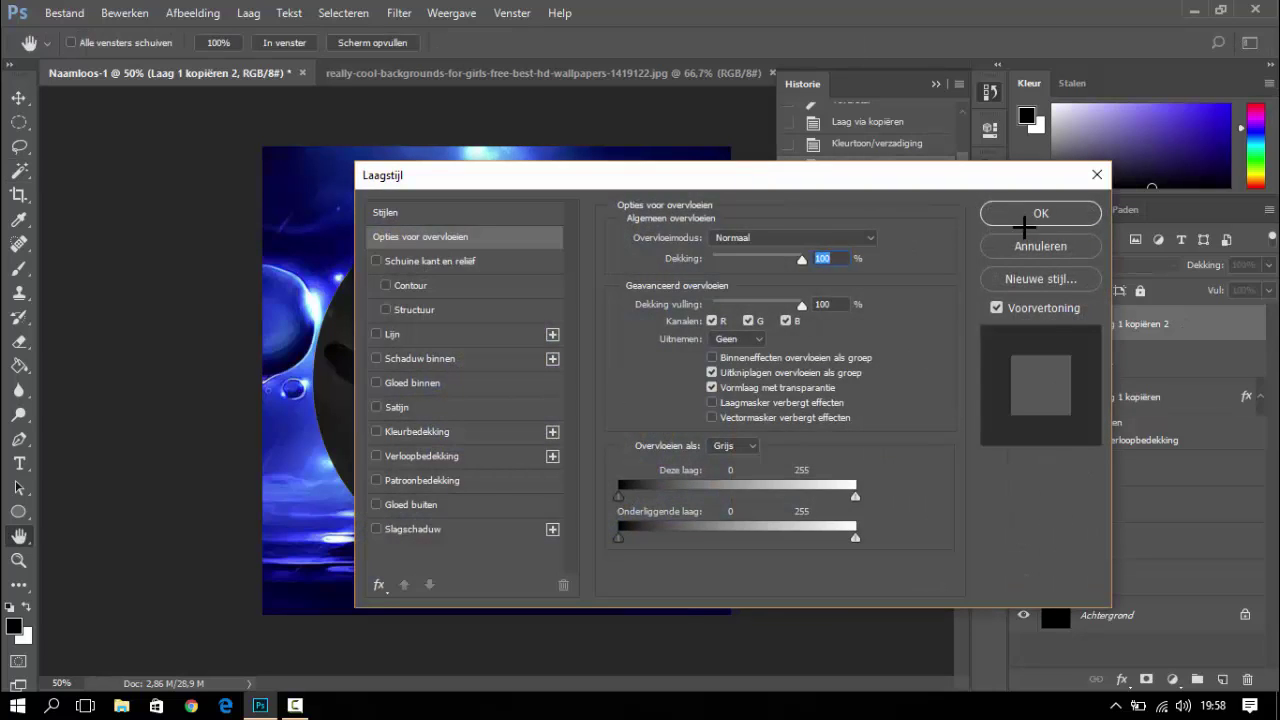
key(Escape)
right_click(1137, 401)
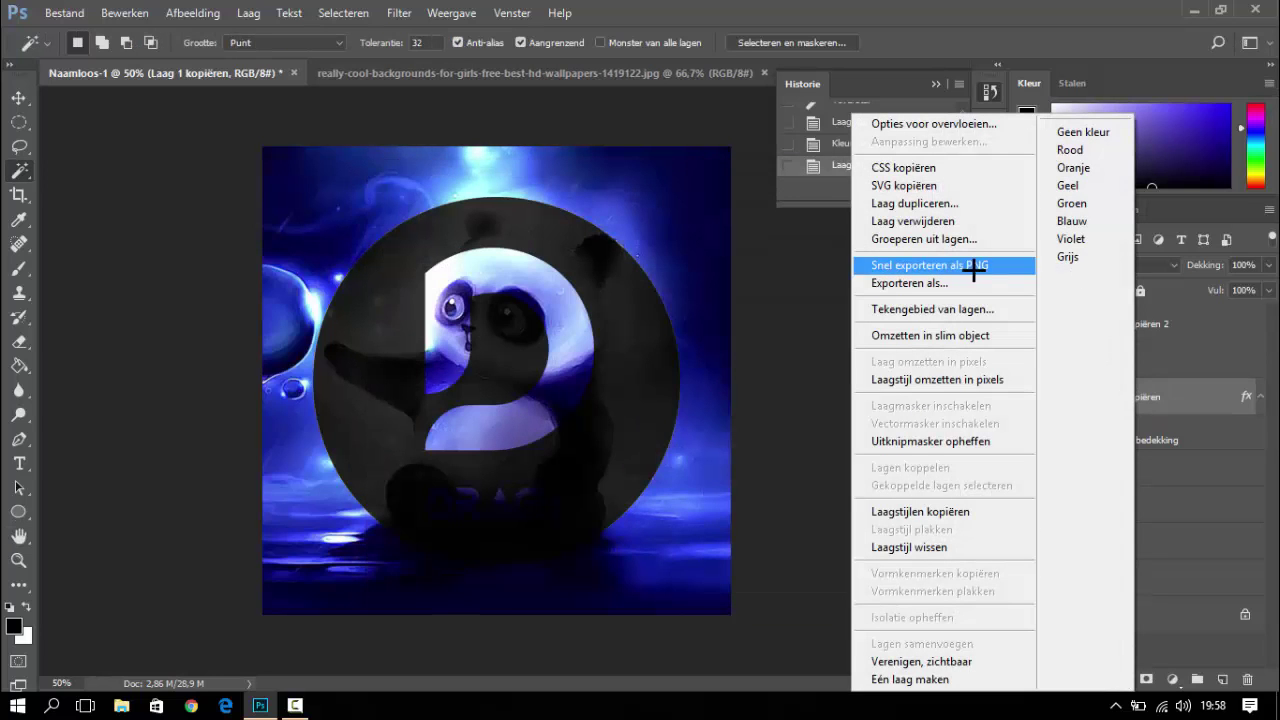
click(940, 511)
right_click(1128, 335)
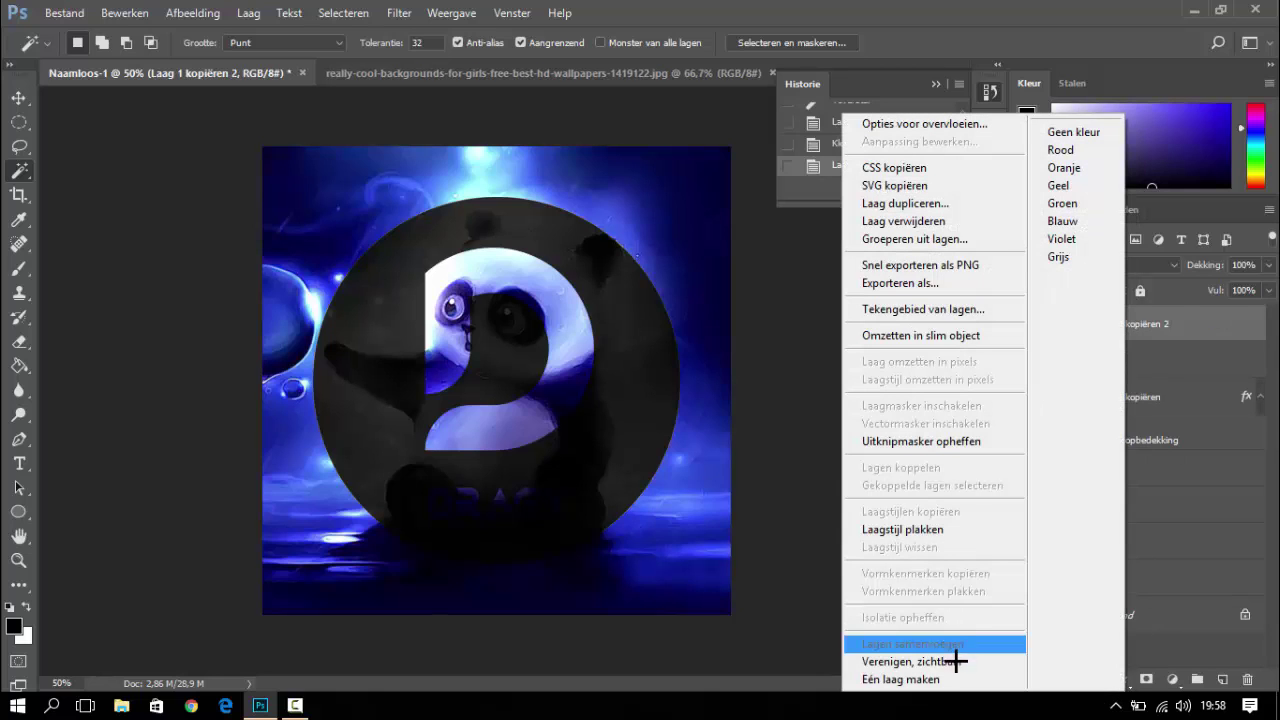
click(914, 529)
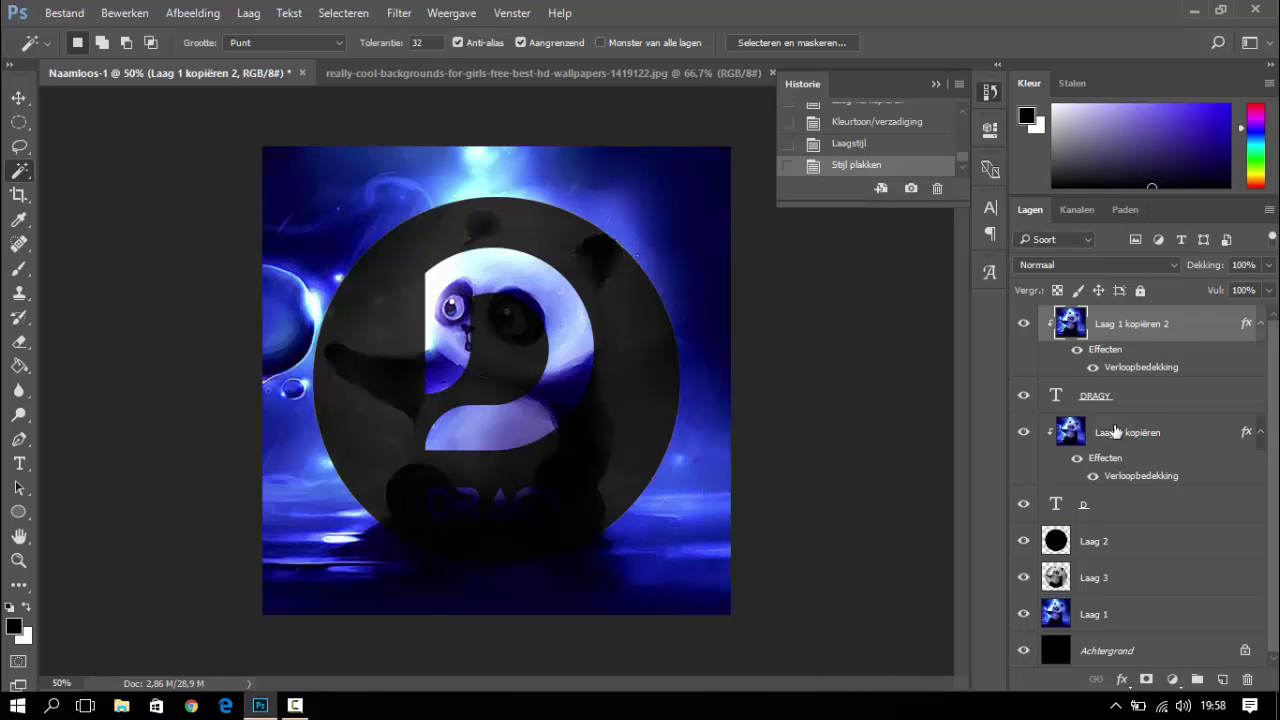
click(1262, 325)
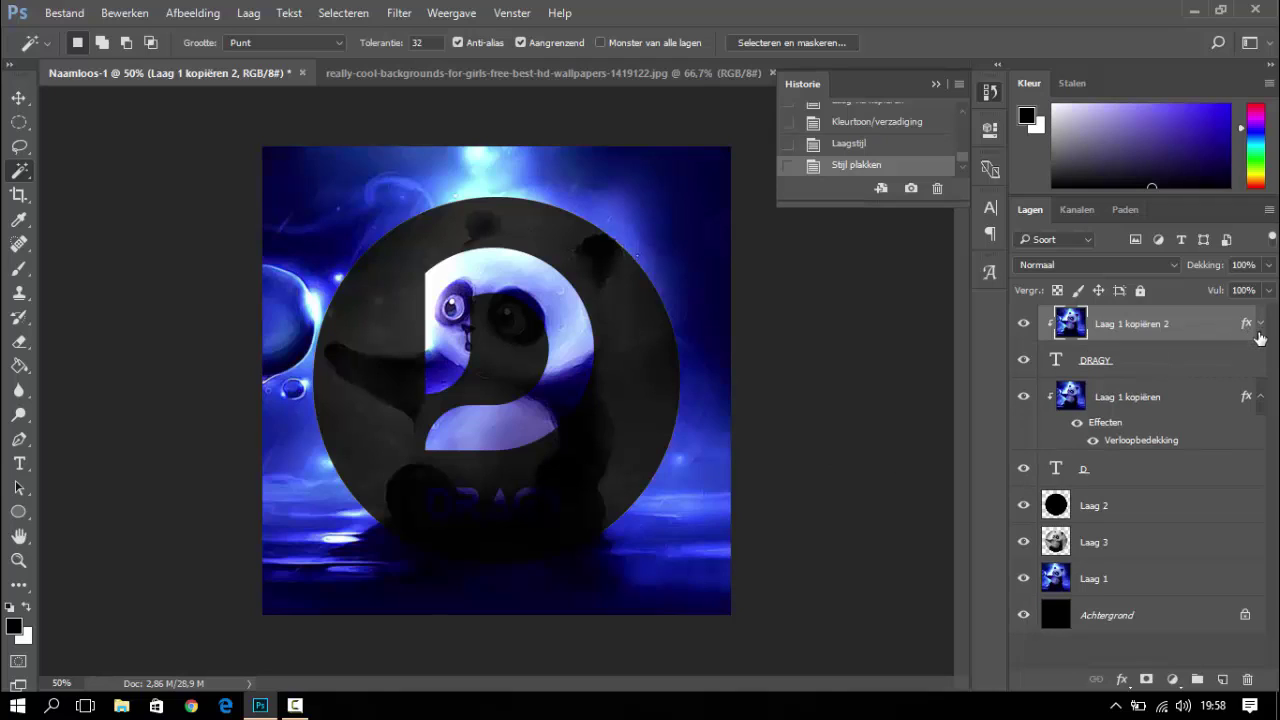
click(1261, 397)
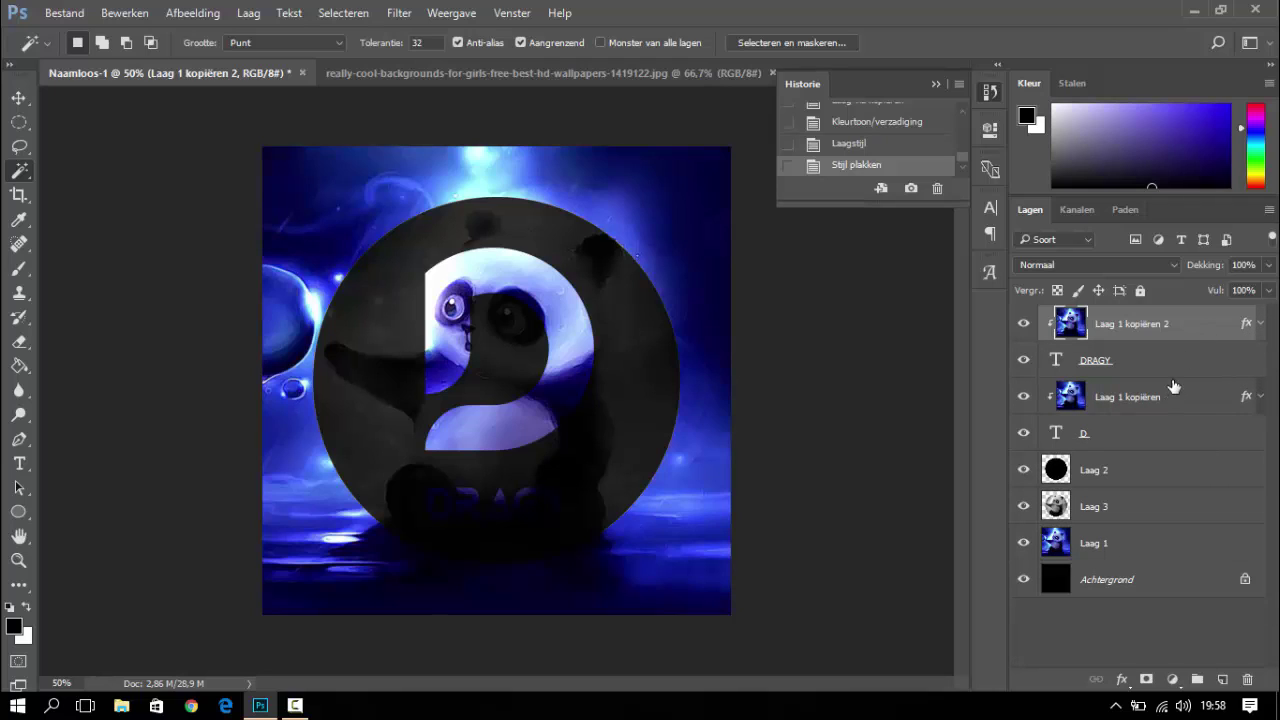
Add an Outer Glow to the DRAGY text in bright blue 009cff
double_click(1139, 361)
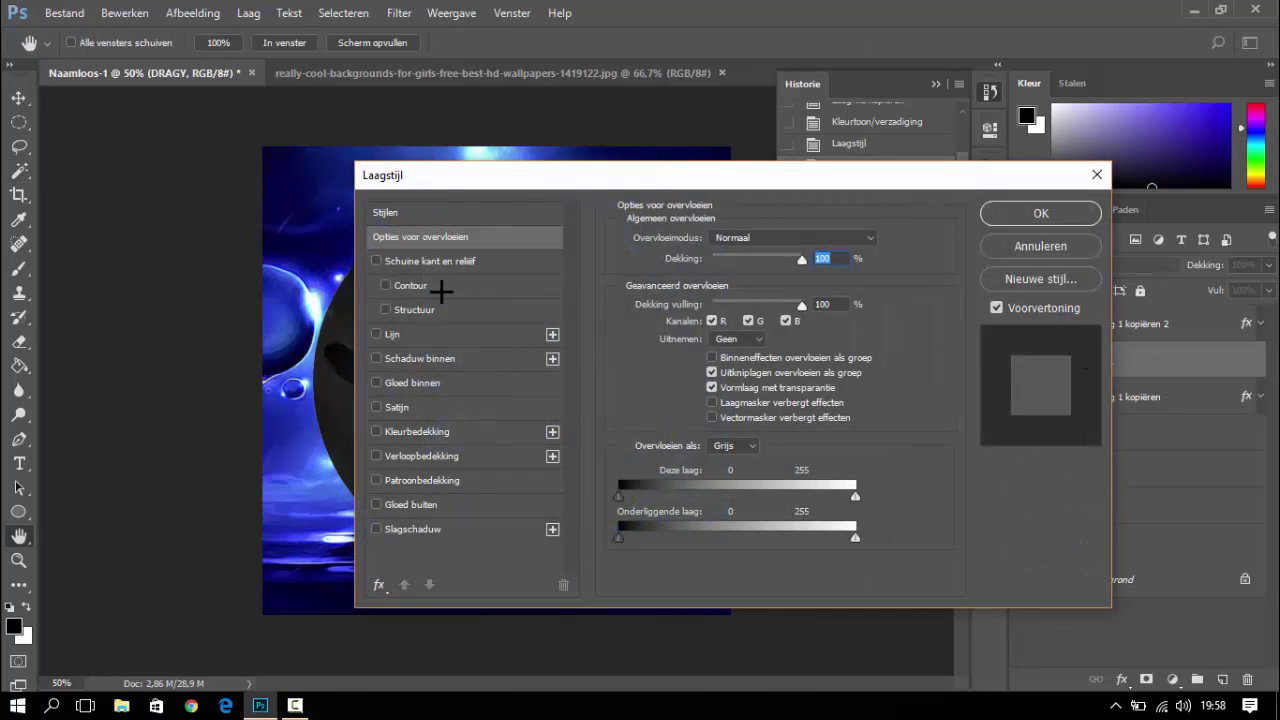
click(376, 504)
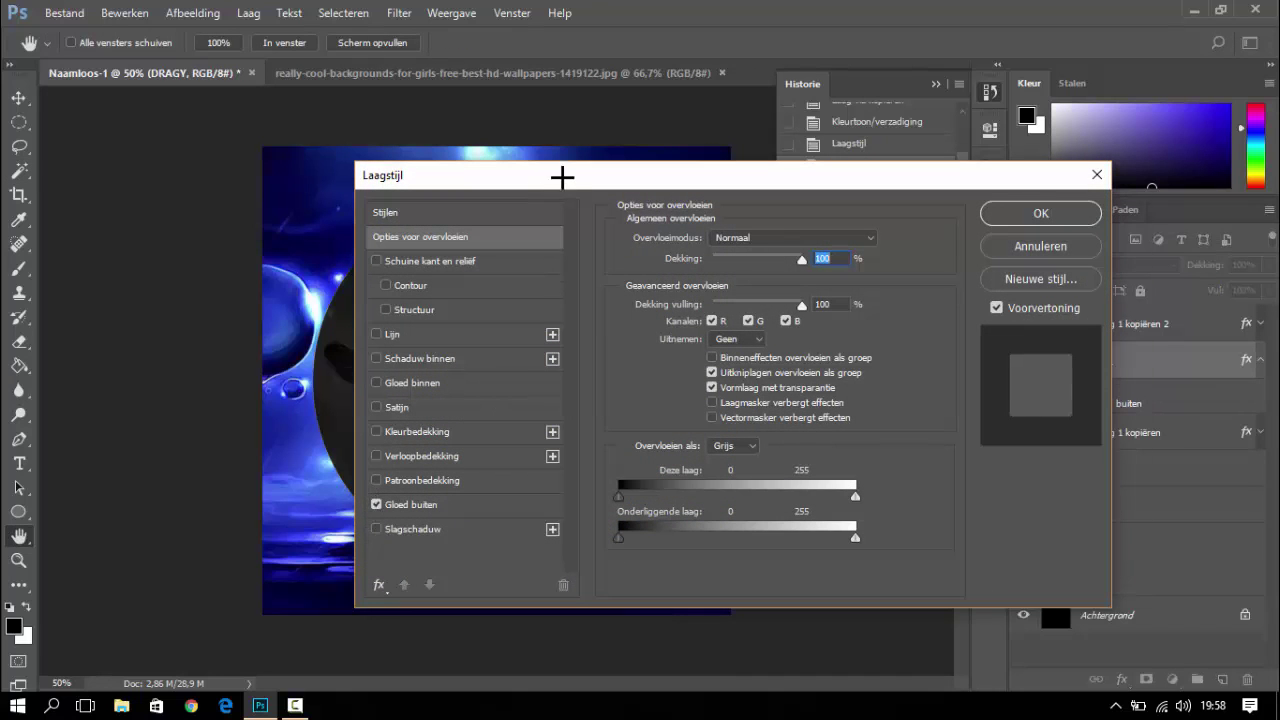
mouse_move(560, 178)
mouse_down()
mouse_move(824, 164)
mouse_move(566, 143)
mouse_move(906, 186)
mouse_move(543, 123)
mouse_move(555, 132)
mouse_up()
click(420, 453)
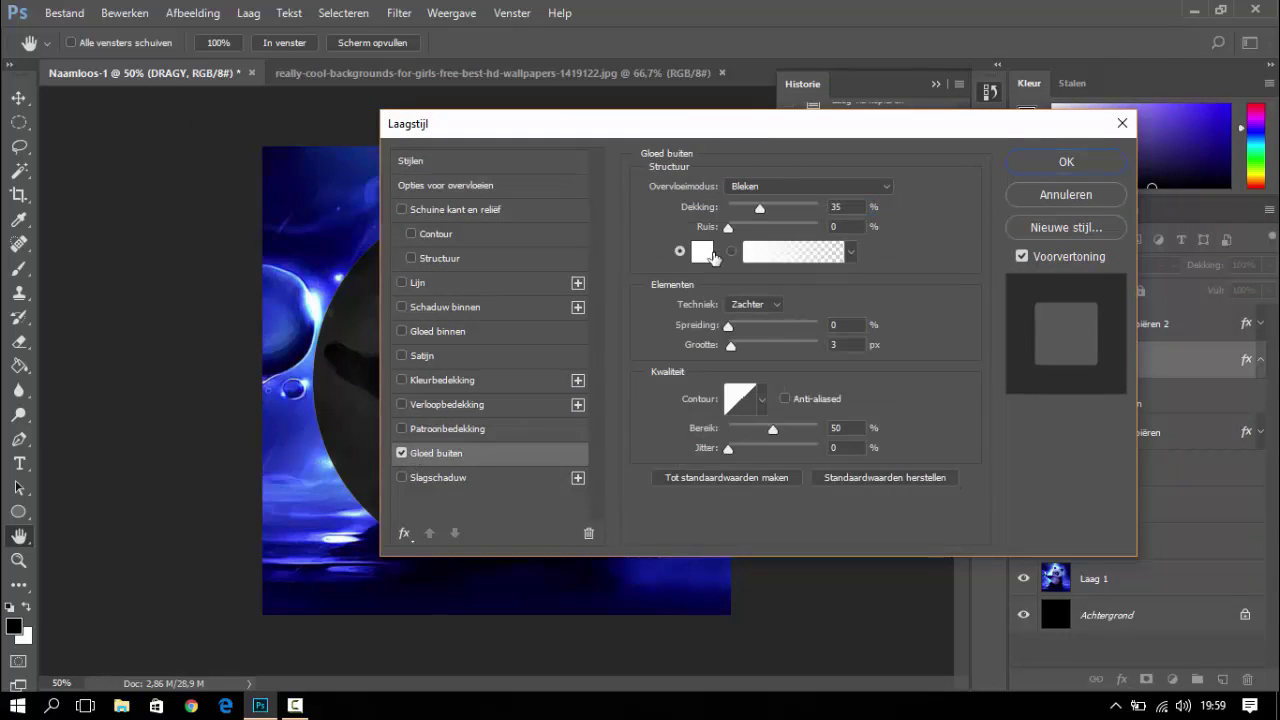
click(702, 252)
click(1012, 263)
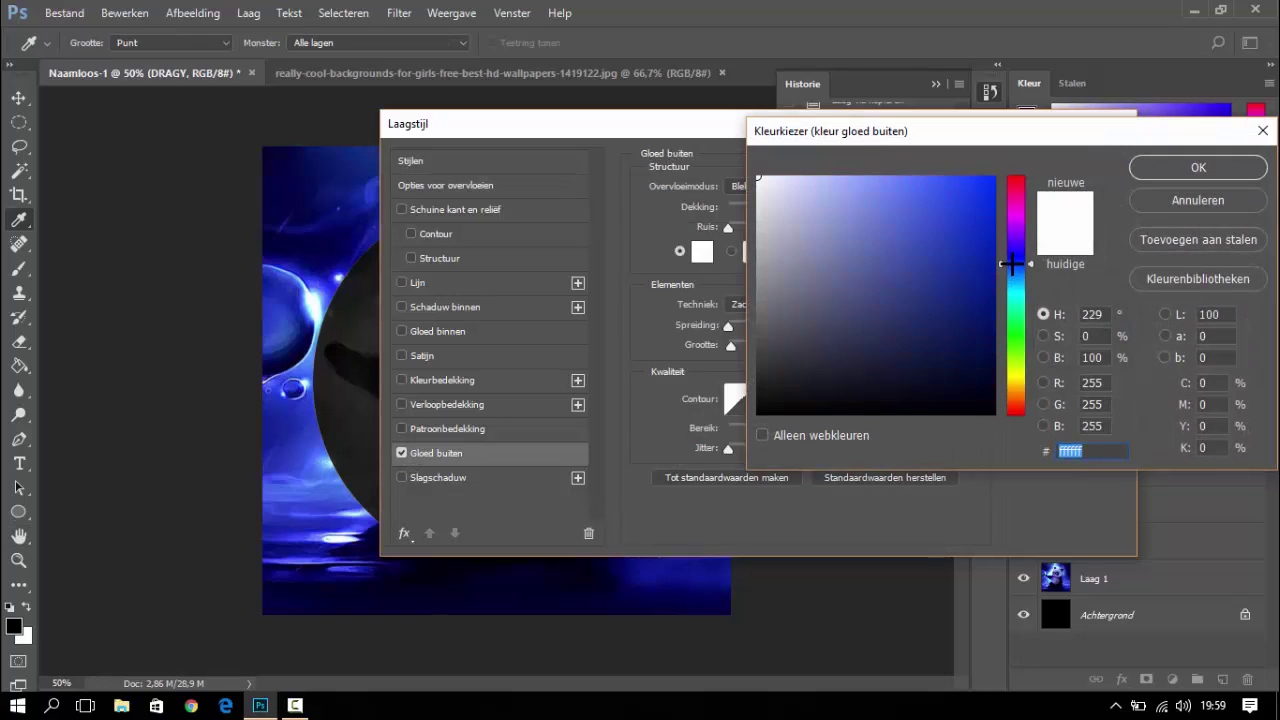
drag(964, 239, 995, 176)
drag(1012, 263, 1018, 280)
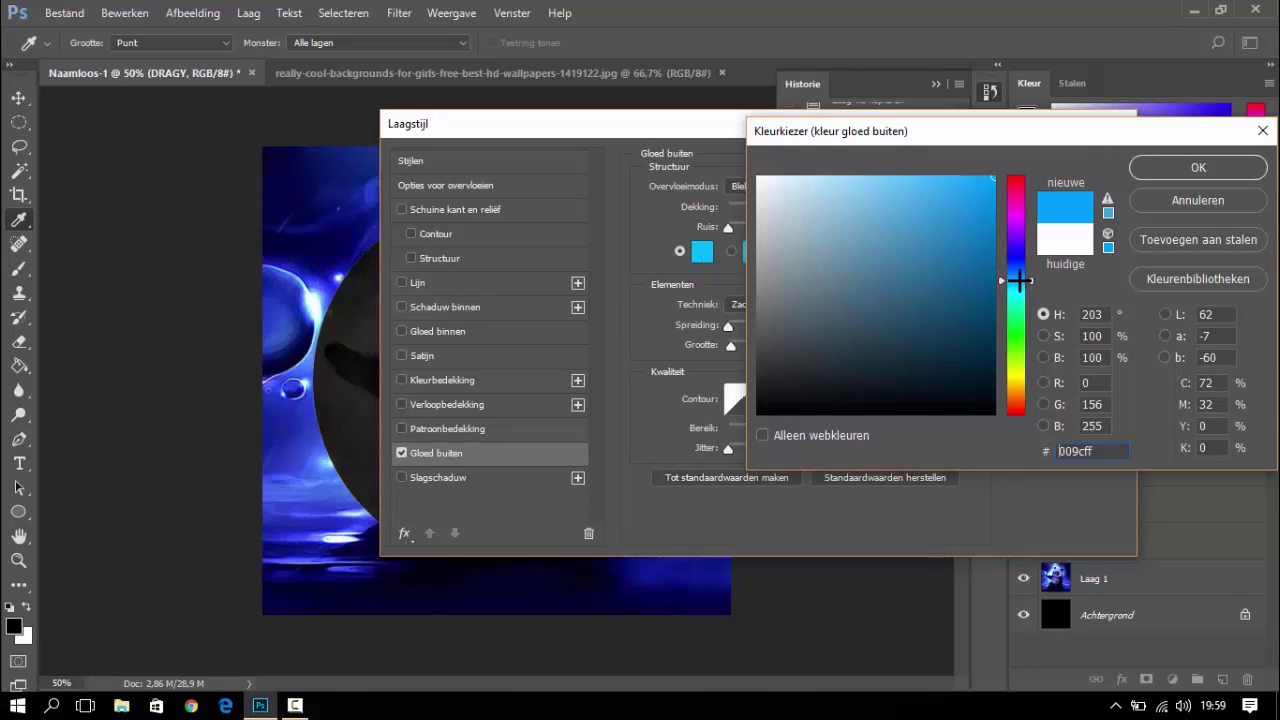
click(1175, 167)
Raise the outer glow to 100% opacity, enlarge it to 8 px, and adjust its spread
drag(663, 122, 895, 197)
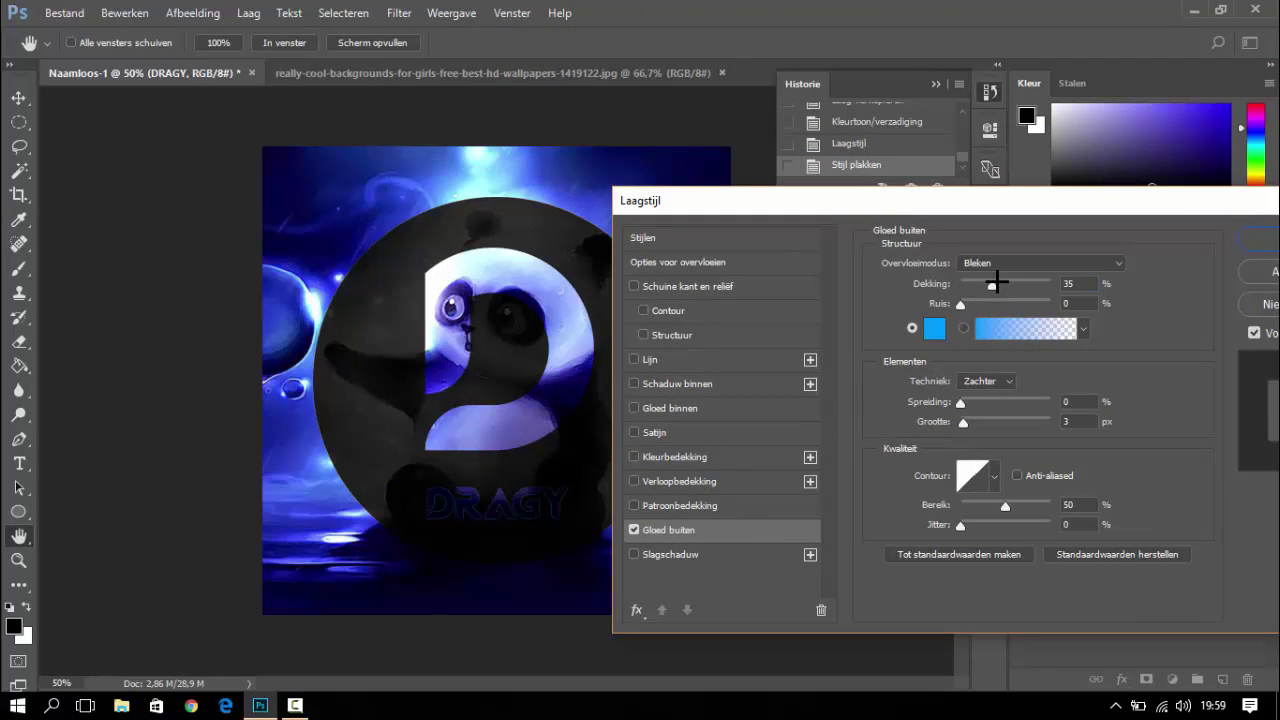
drag(997, 283, 1209, 289)
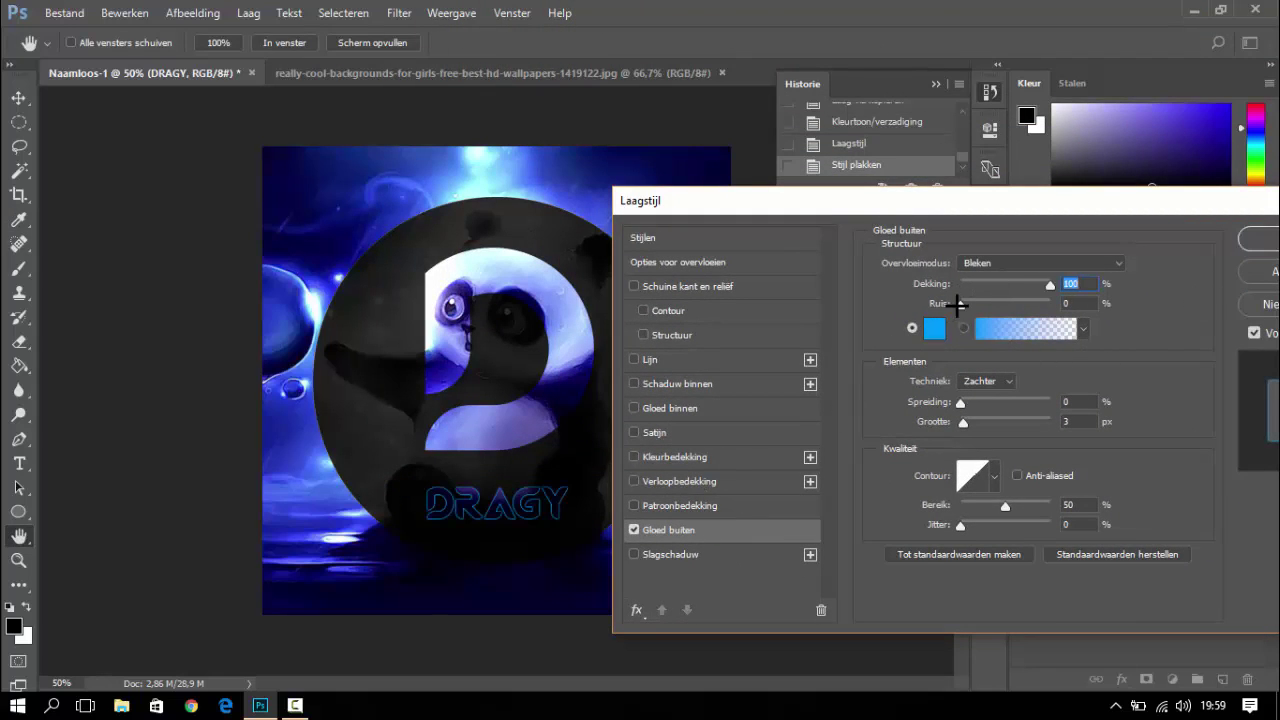
drag(963, 422, 967, 422)
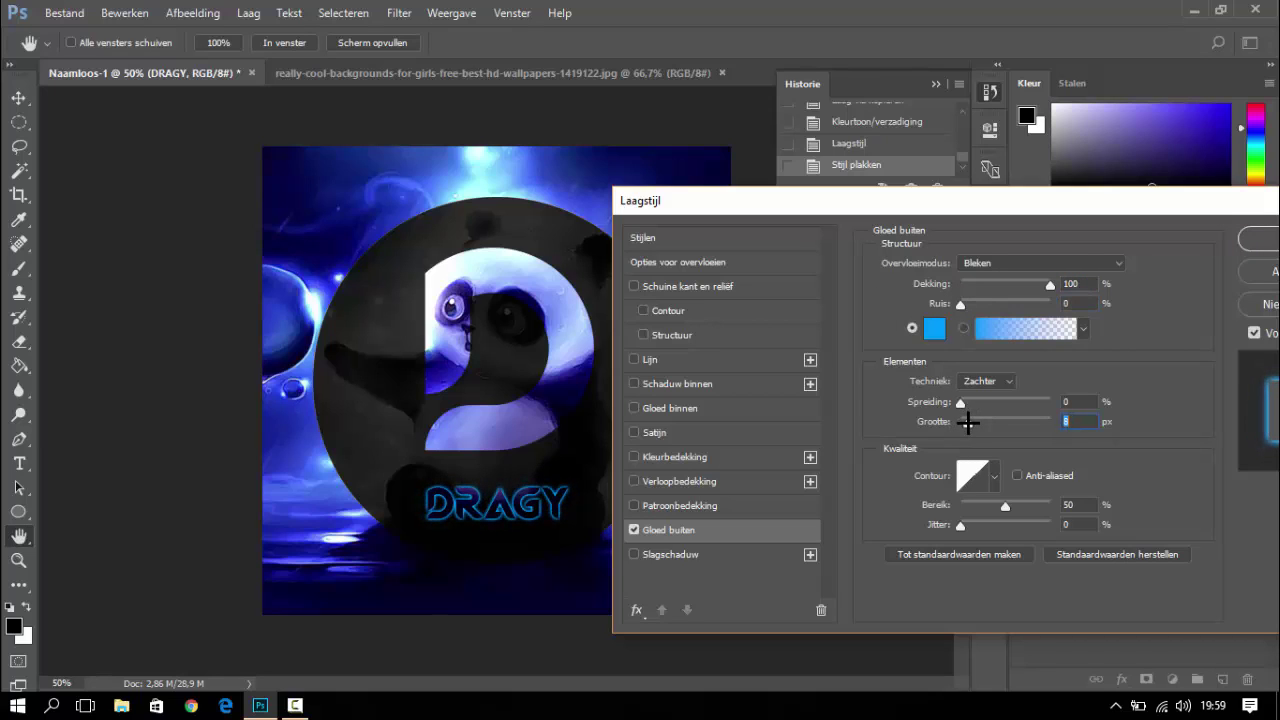
mouse_move(963, 404)
mouse_down()
mouse_move(1011, 400)
mouse_move(789, 397)
mouse_up()
Sample several blues from the wallpaper as candidate outer glow colours
click(934, 329)
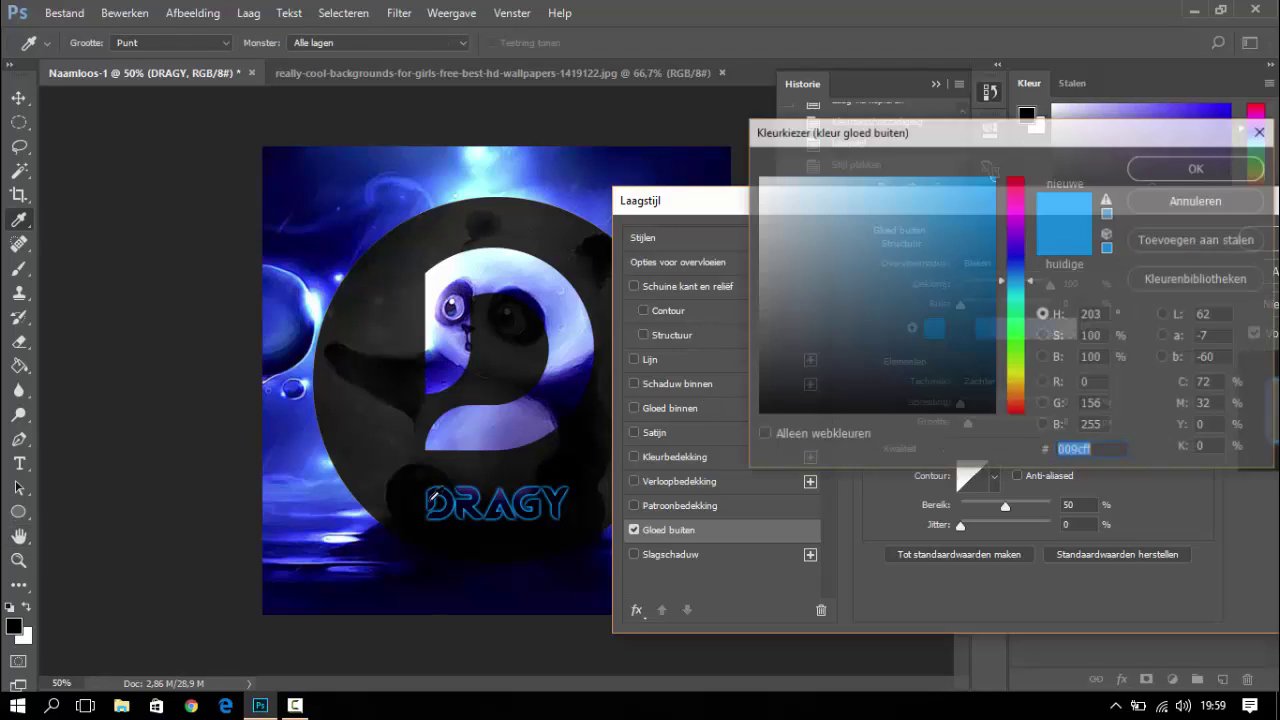
click(295, 573)
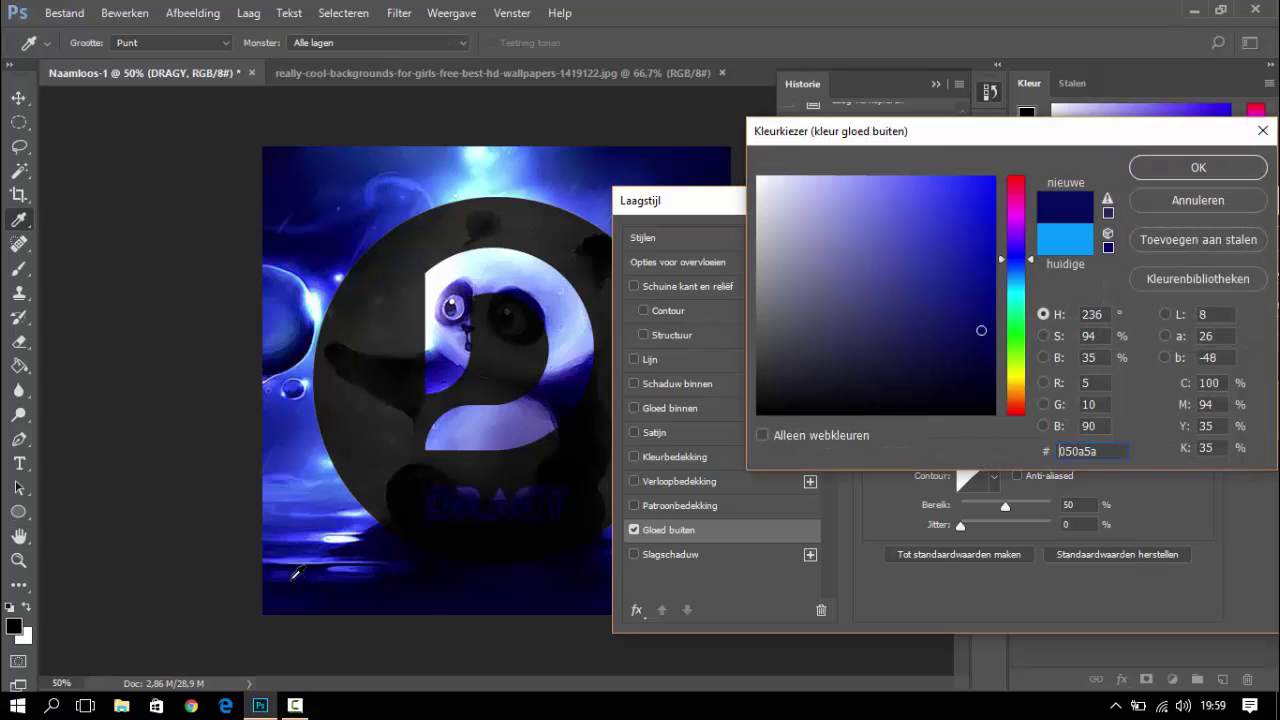
click(309, 523)
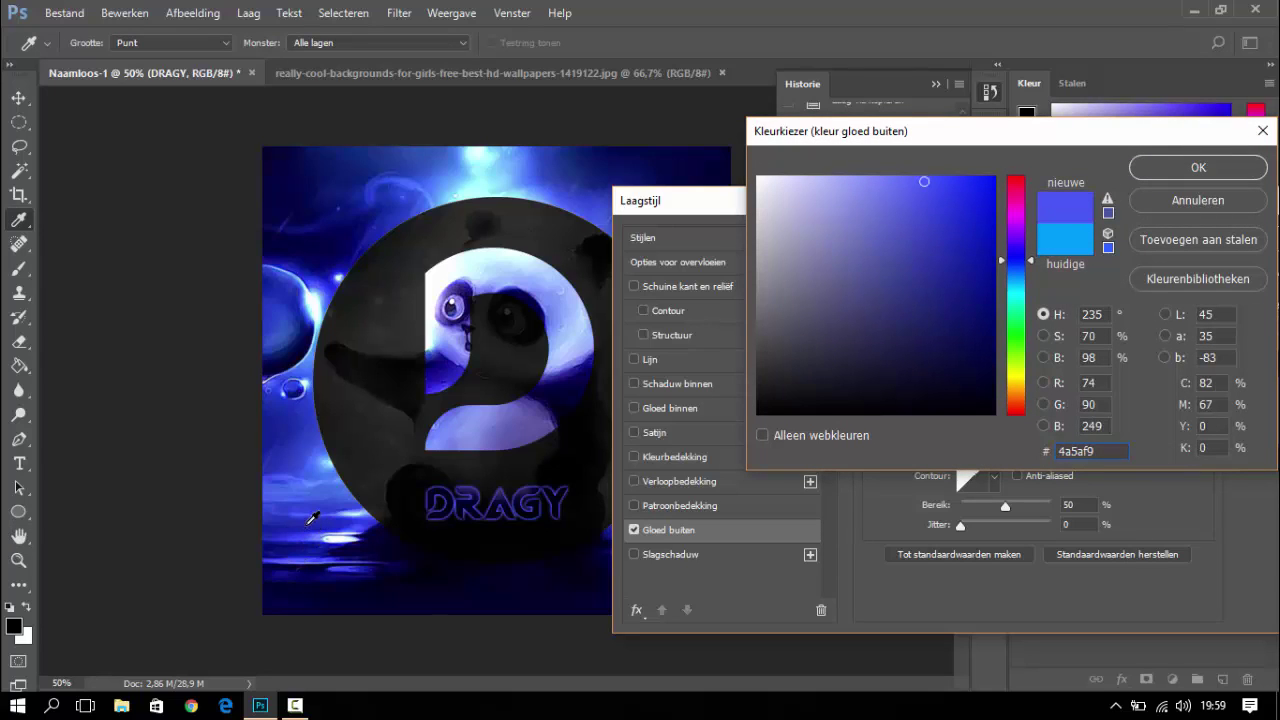
click(303, 498)
click(303, 466)
click(290, 384)
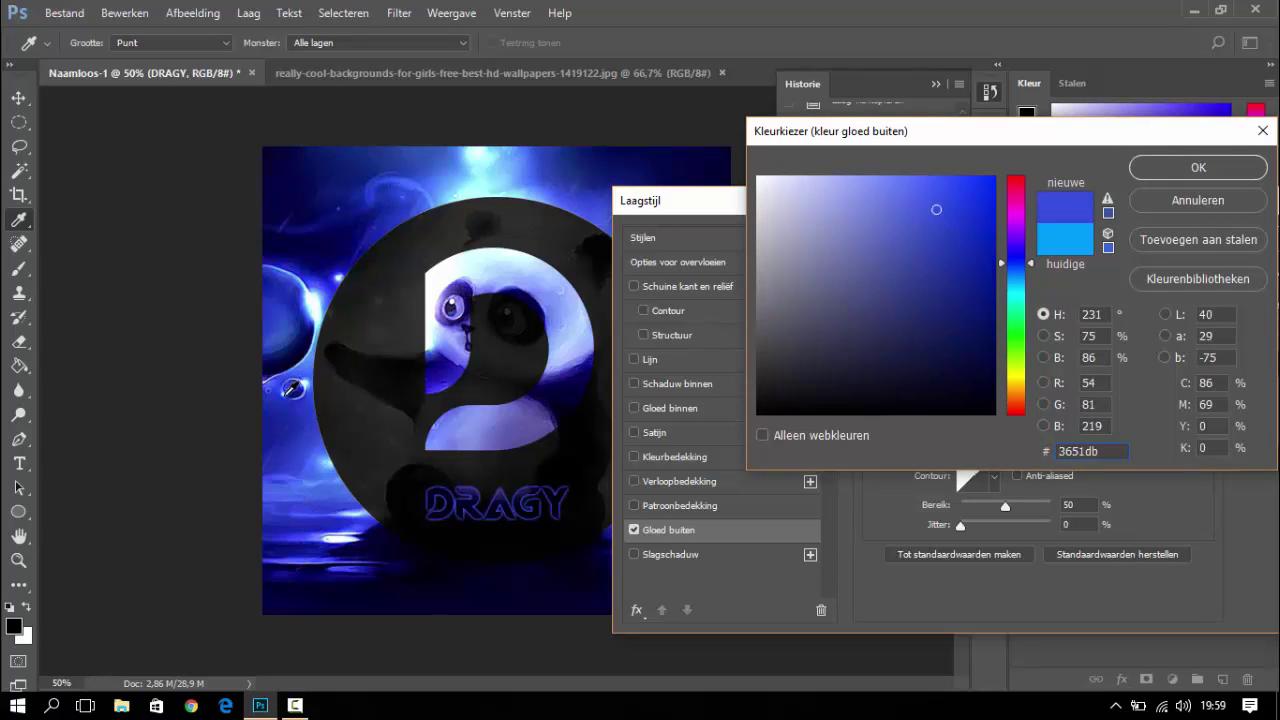
click(292, 389)
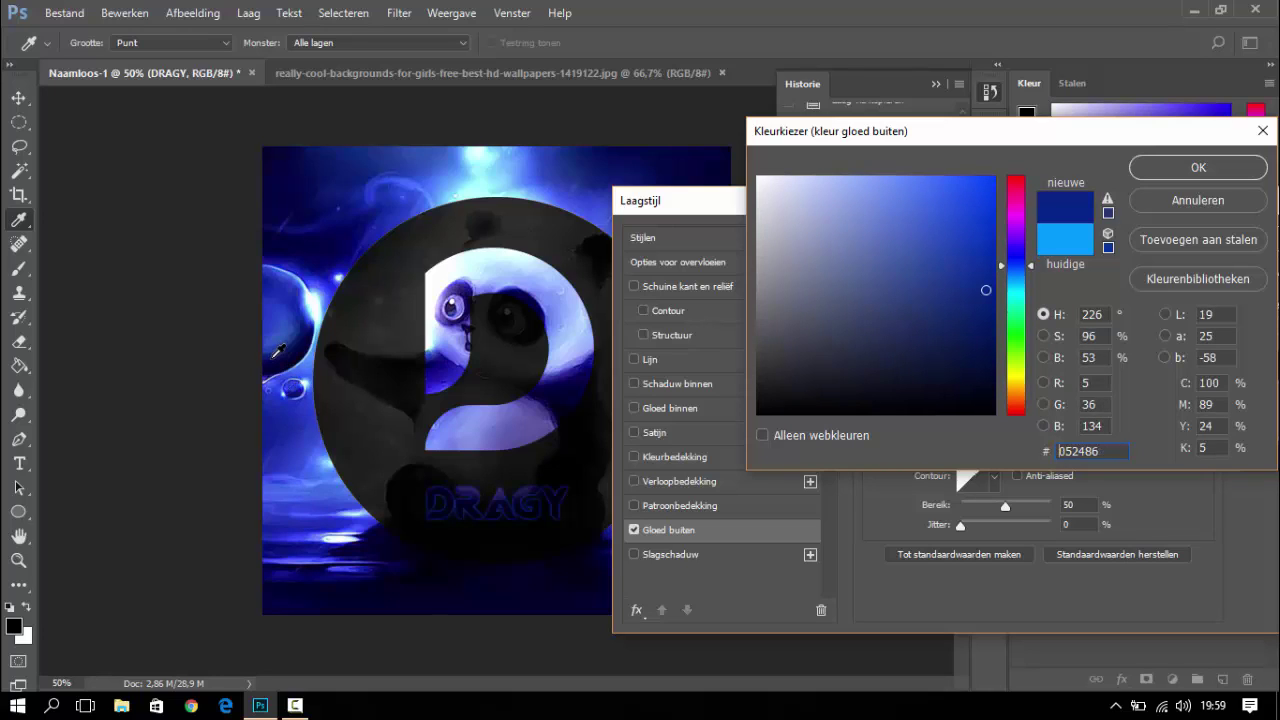
click(294, 391)
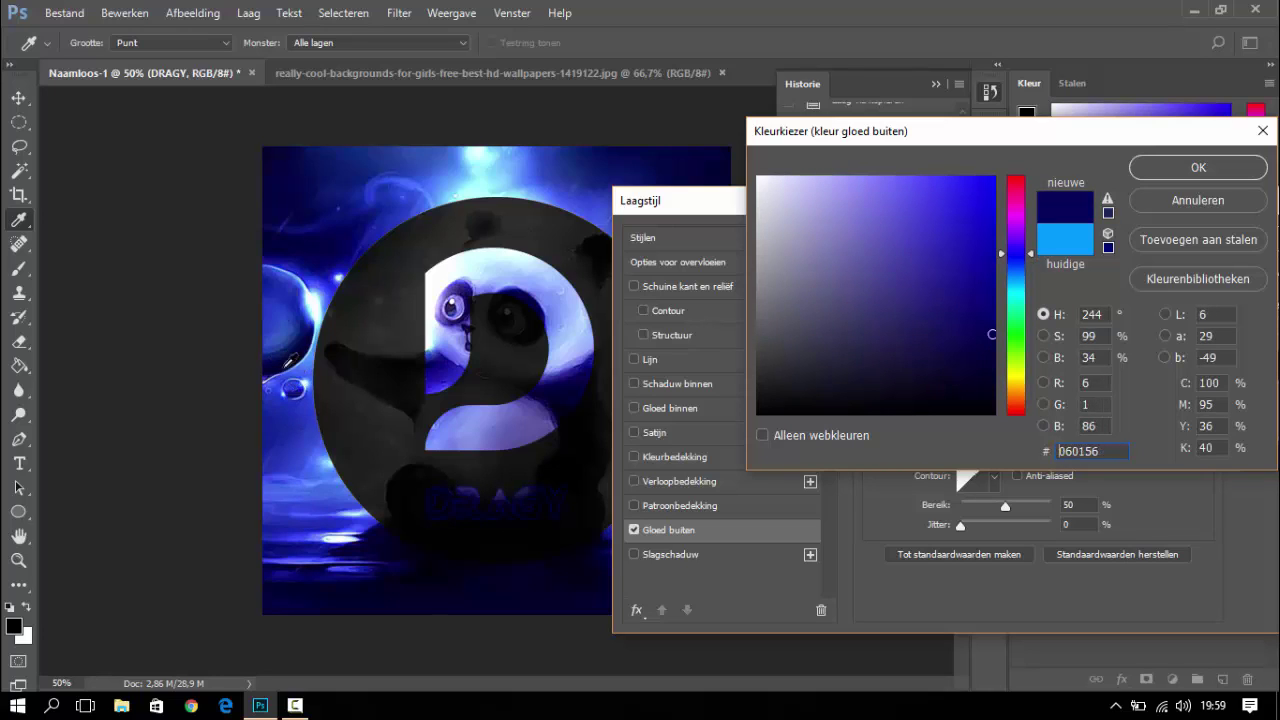
click(289, 341)
click(281, 339)
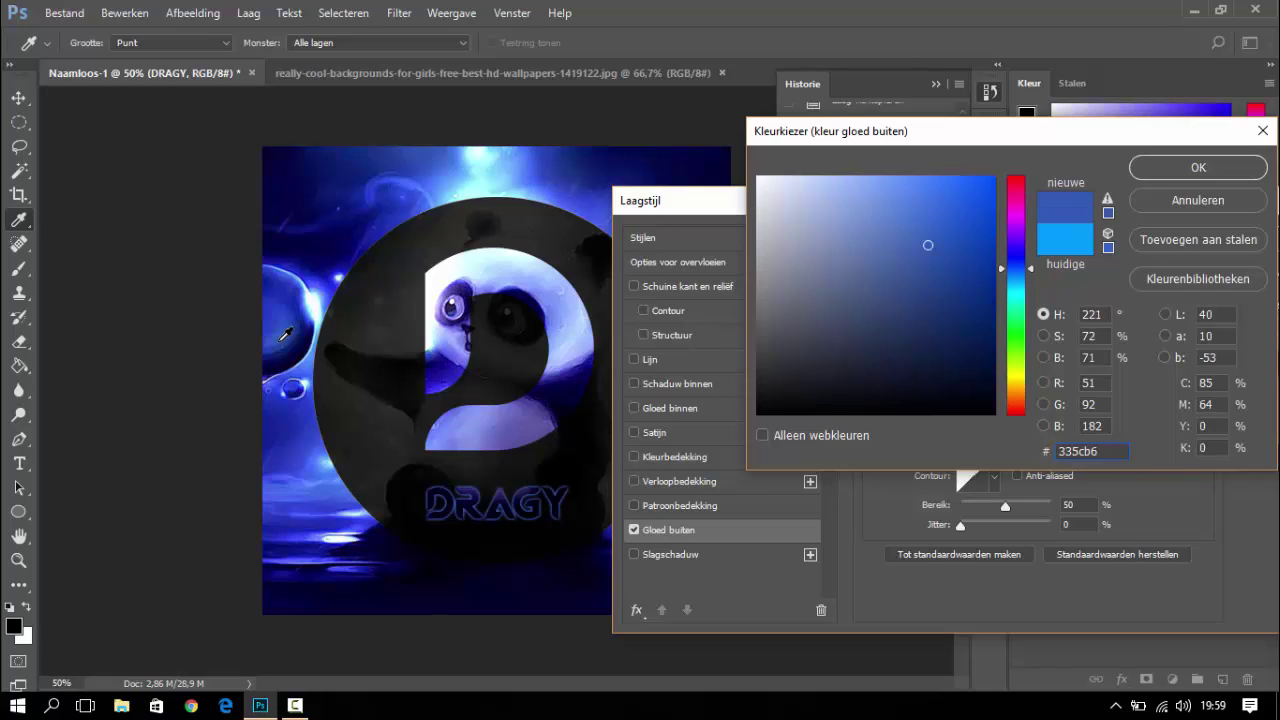
drag(276, 336, 318, 294)
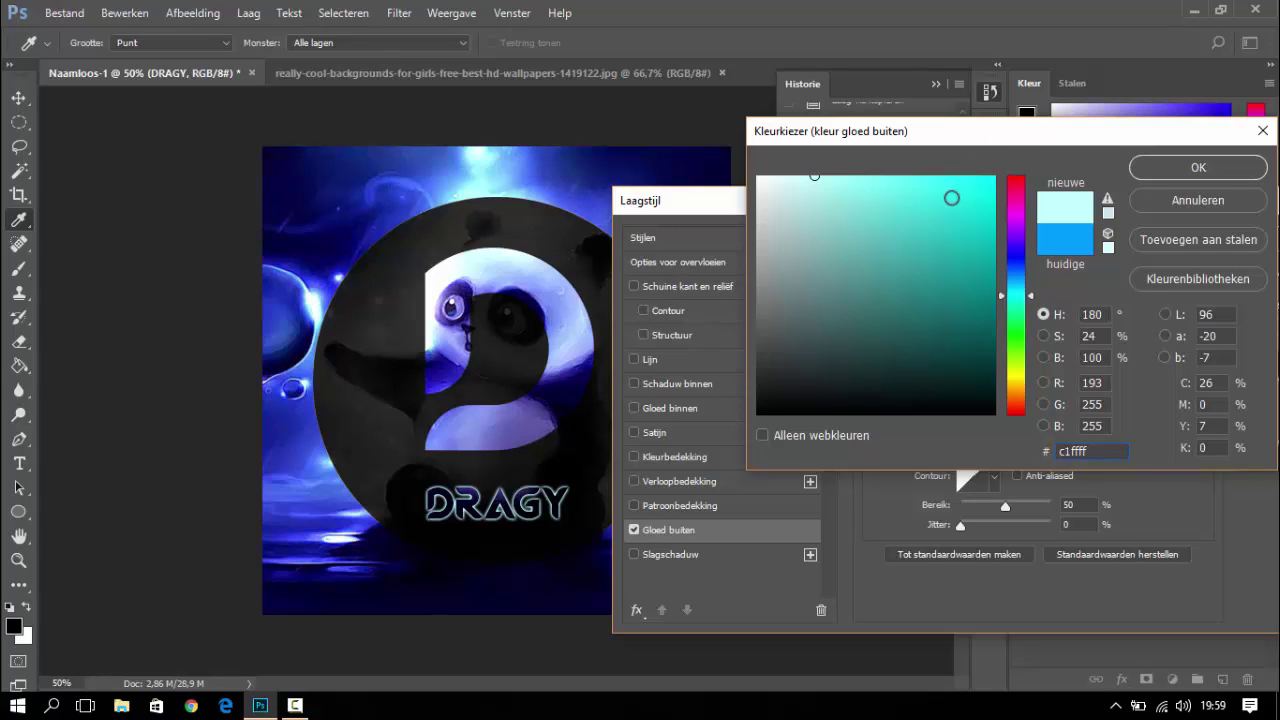
Settle on bright blue 0084ff as the outer glow colour
click(926, 177)
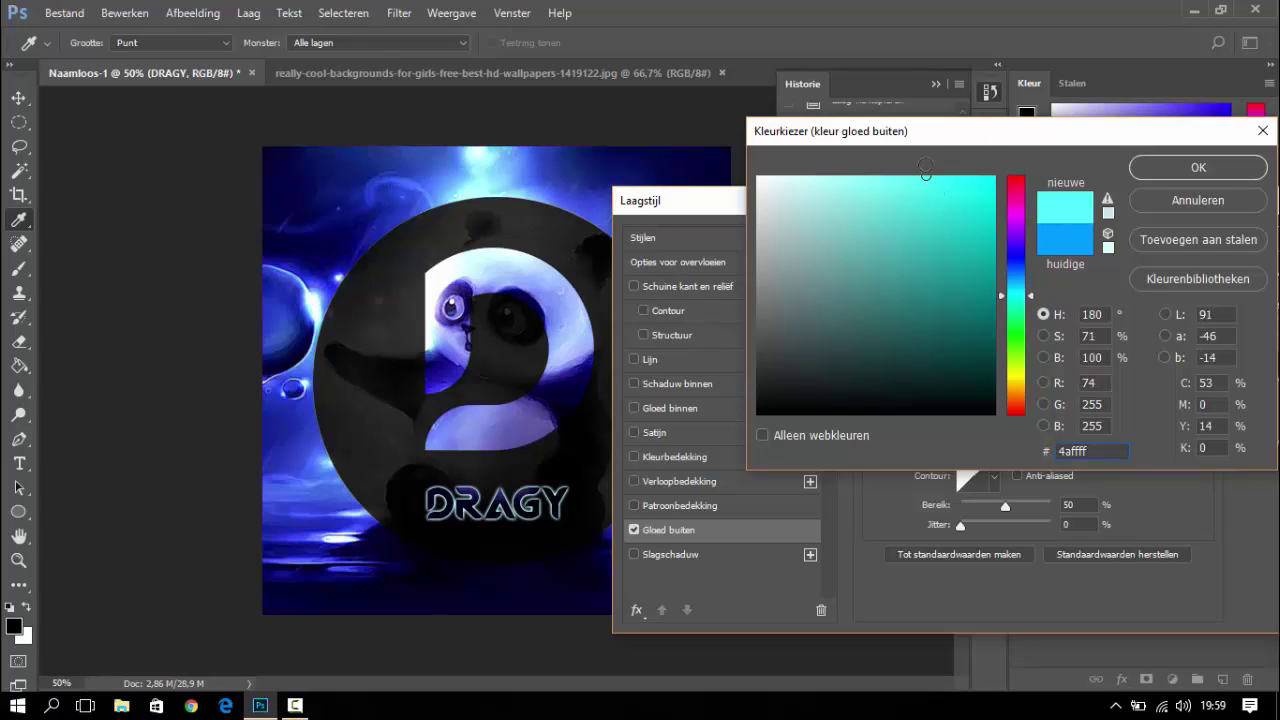
drag(925, 164, 934, 254)
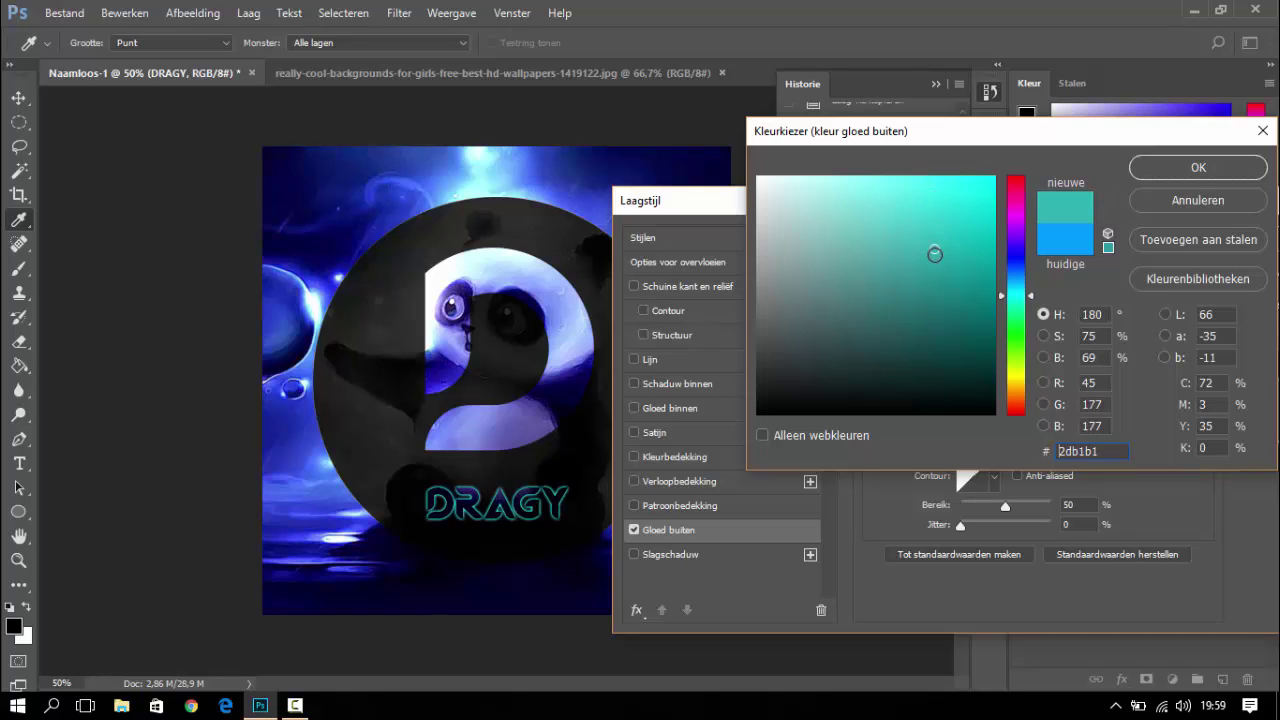
drag(994, 330, 900, 258)
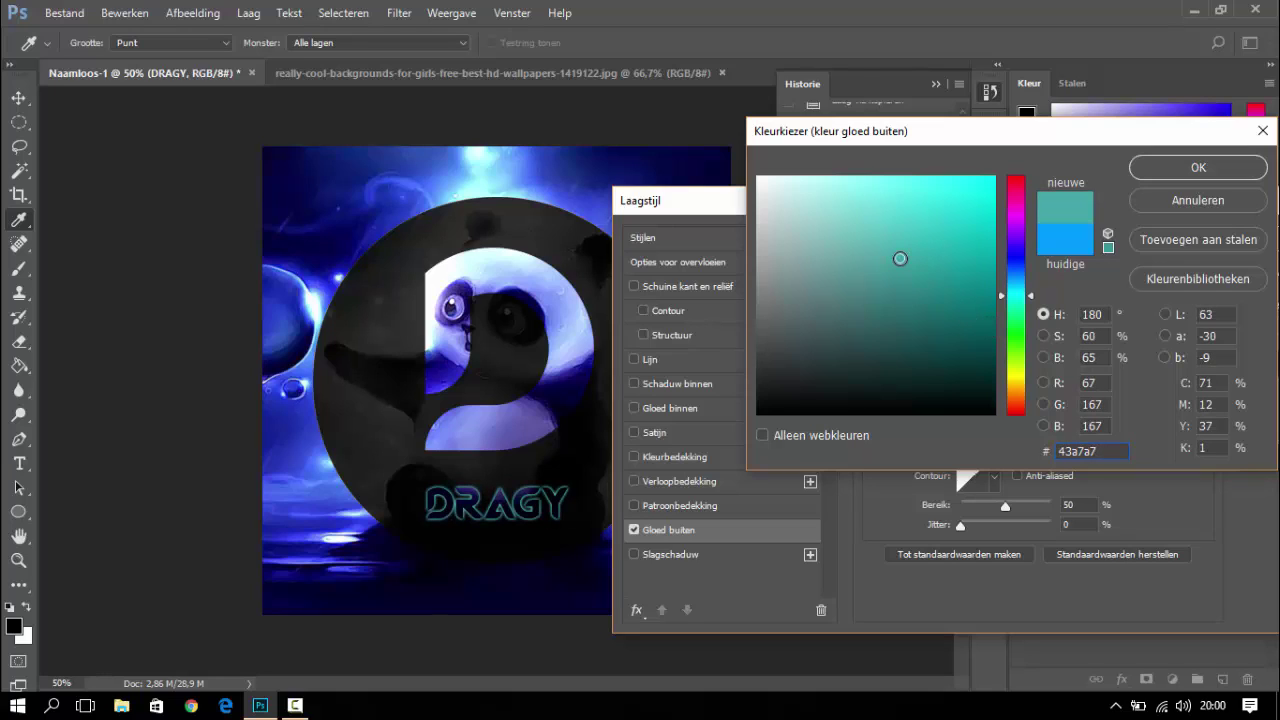
mouse_move(900, 258)
mouse_down()
mouse_move(980, 209)
mouse_move(758, 177)
mouse_move(811, 177)
mouse_move(860, 244)
mouse_up()
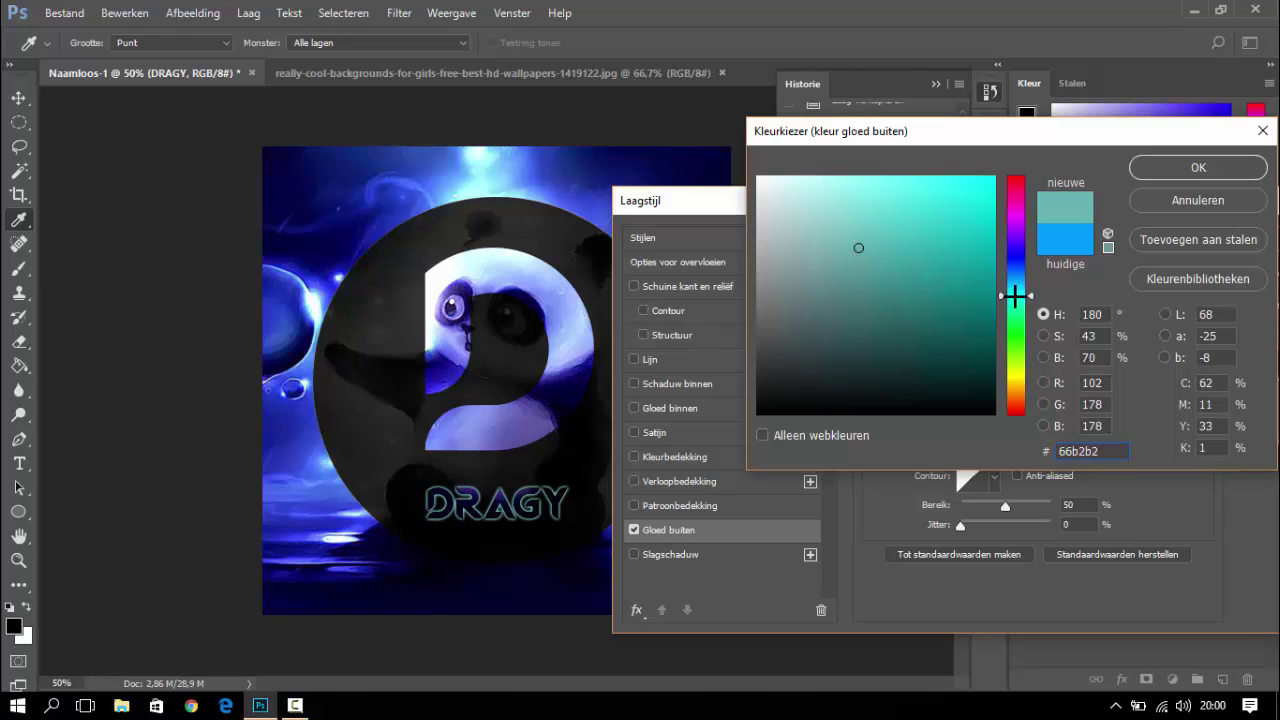
drag(1015, 296, 1015, 277)
drag(962, 218, 1132, 195)
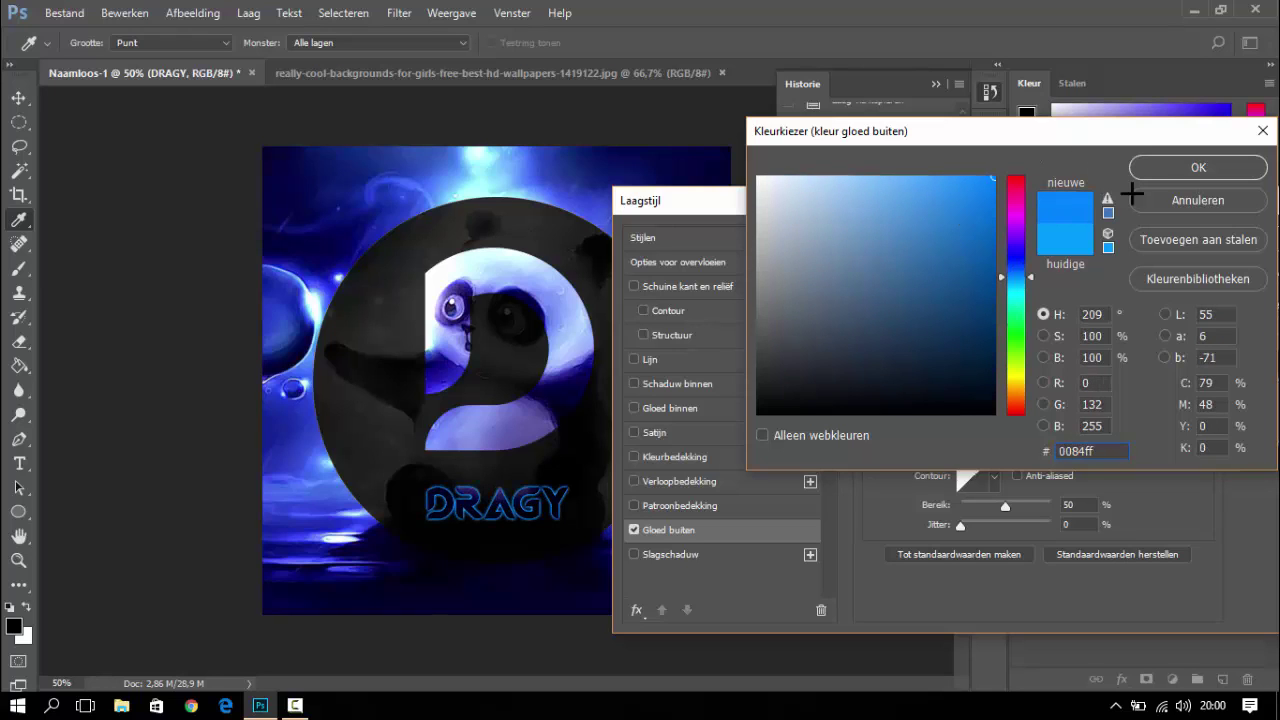
click(1188, 166)
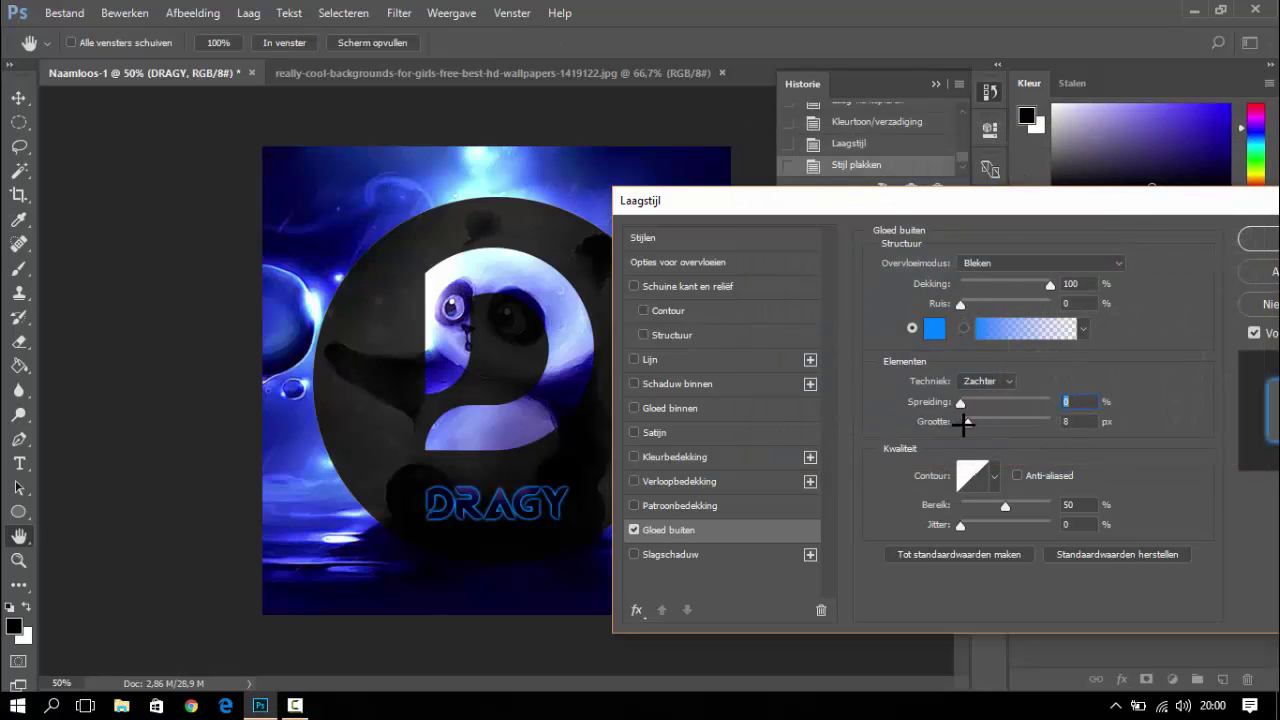
Fine-tune the outer glow size and enable Inner Glow on DRAGY
drag(966, 421, 962, 421)
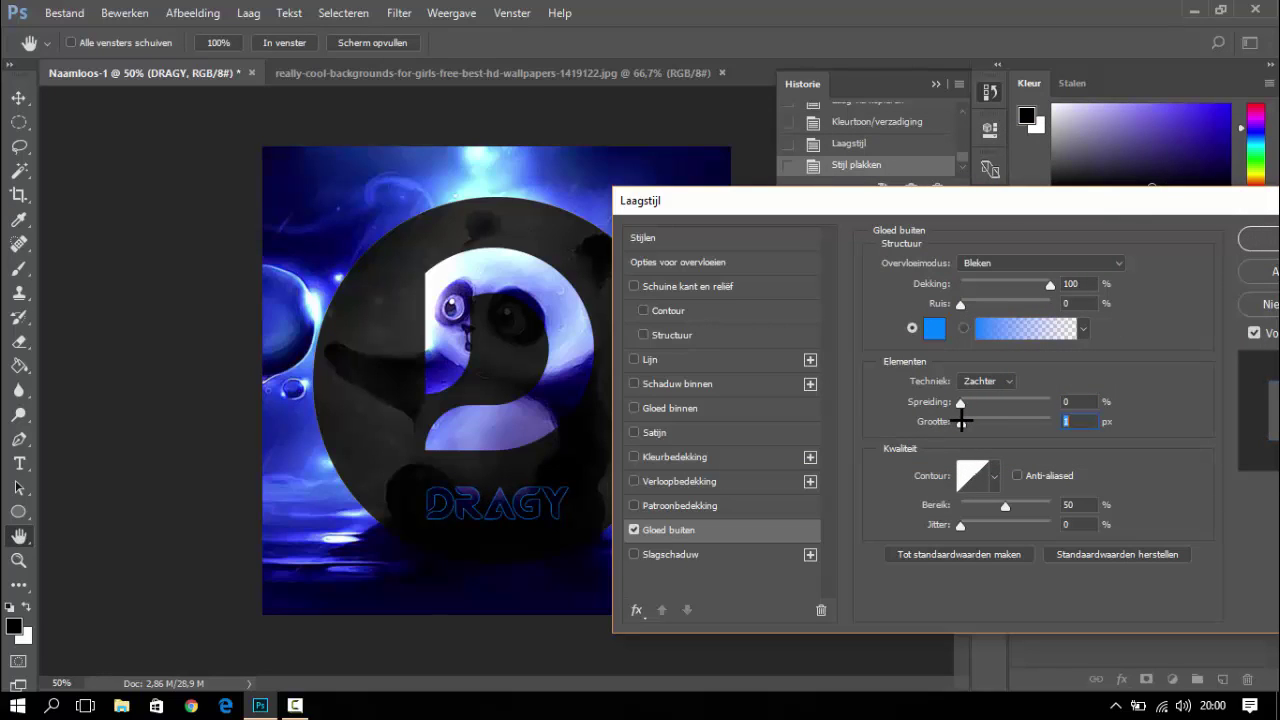
drag(963, 421, 967, 421)
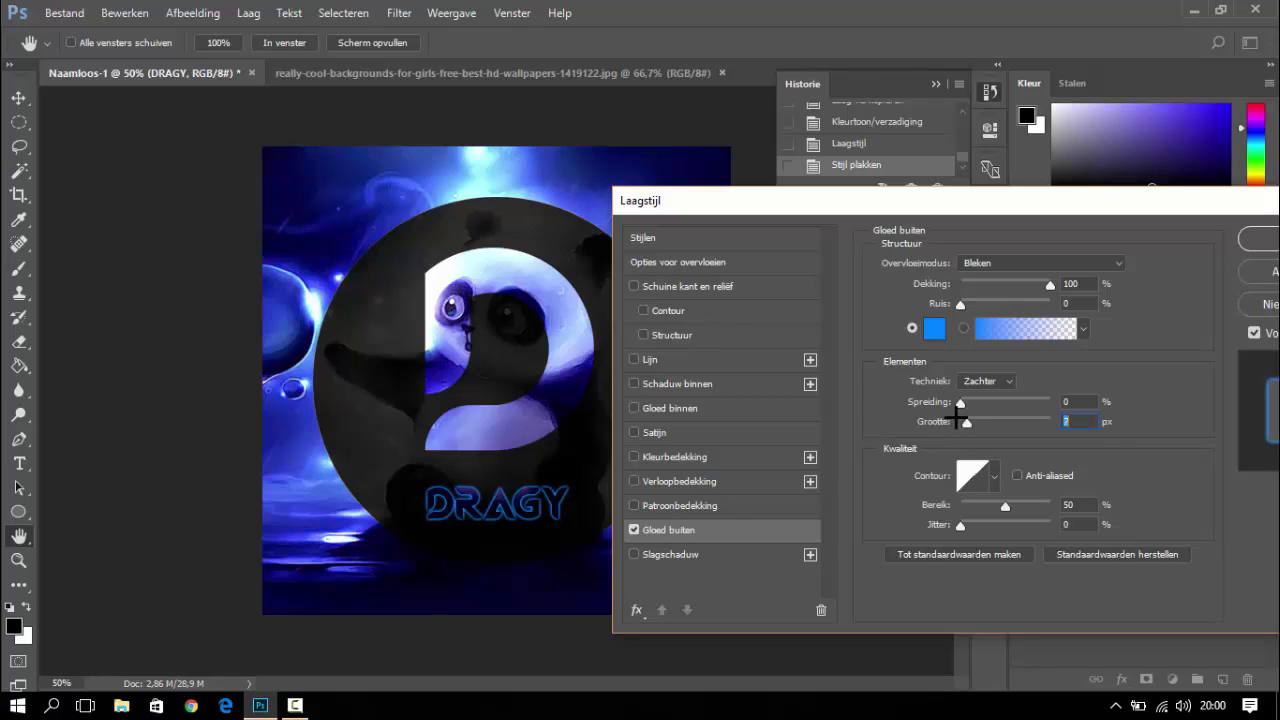
click(633, 408)
Give DRAGY's inner glow a bright blue colour
click(671, 408)
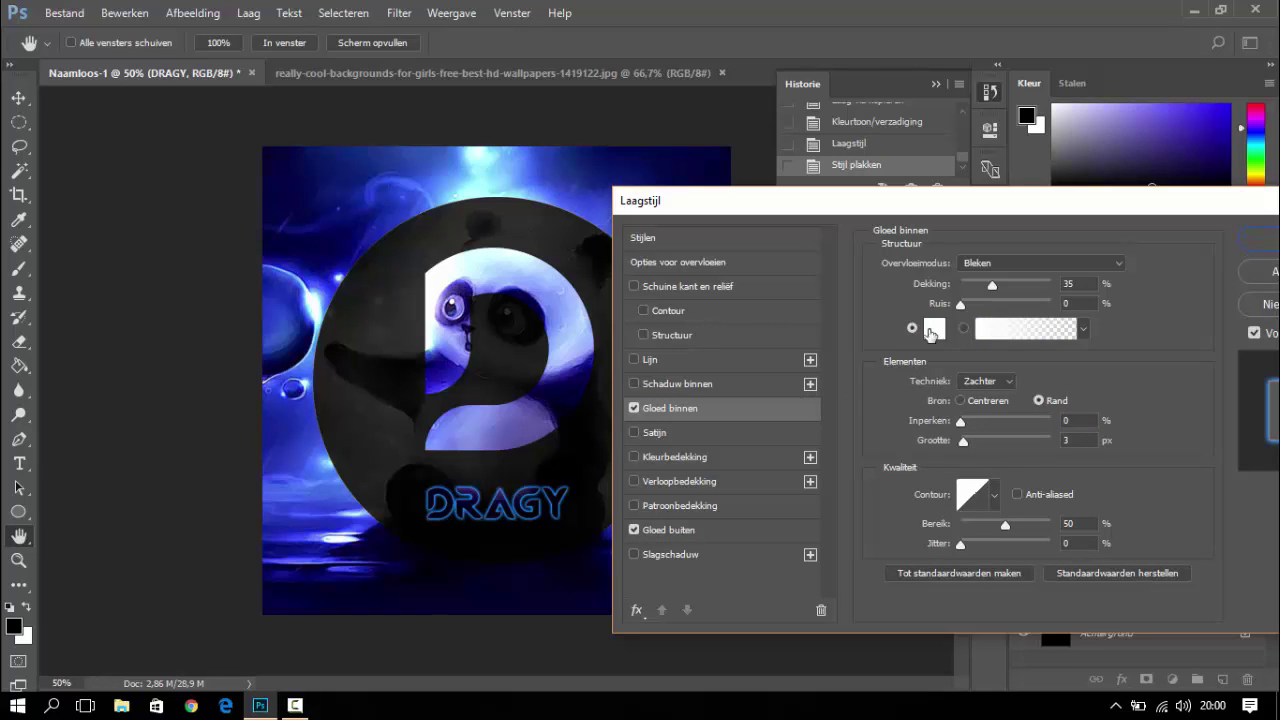
click(931, 330)
click(1016, 282)
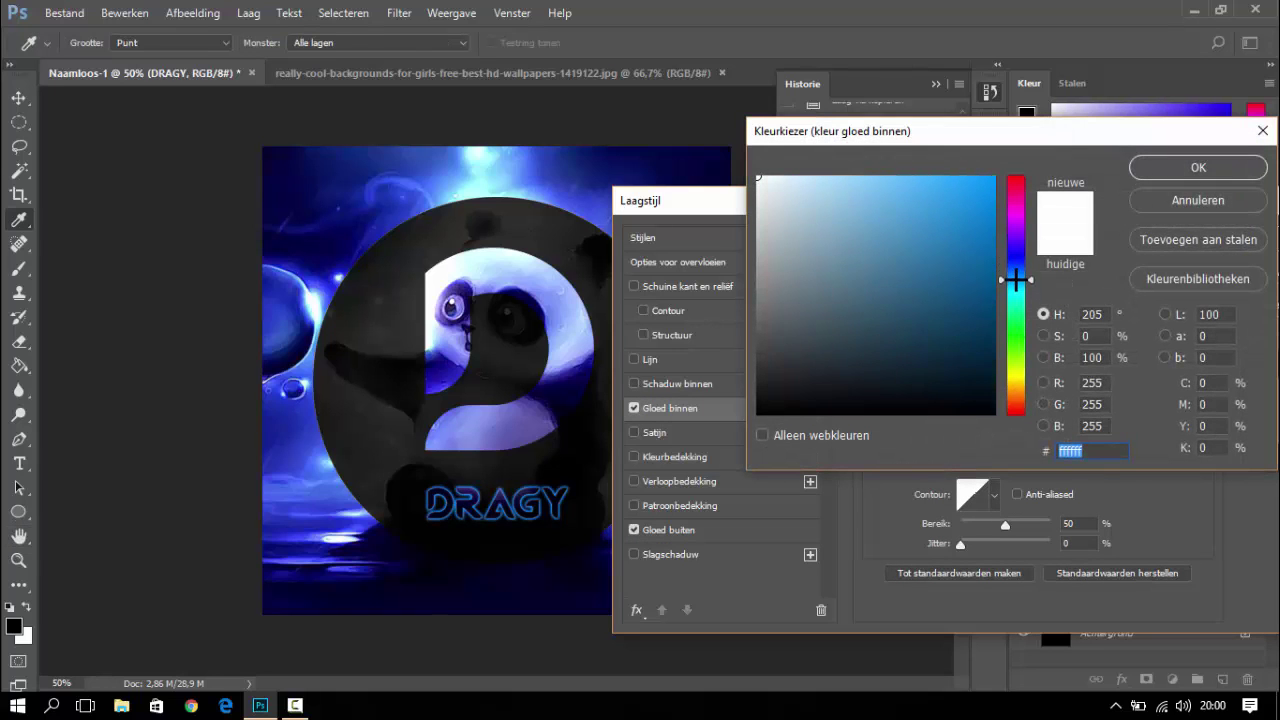
click(994, 177)
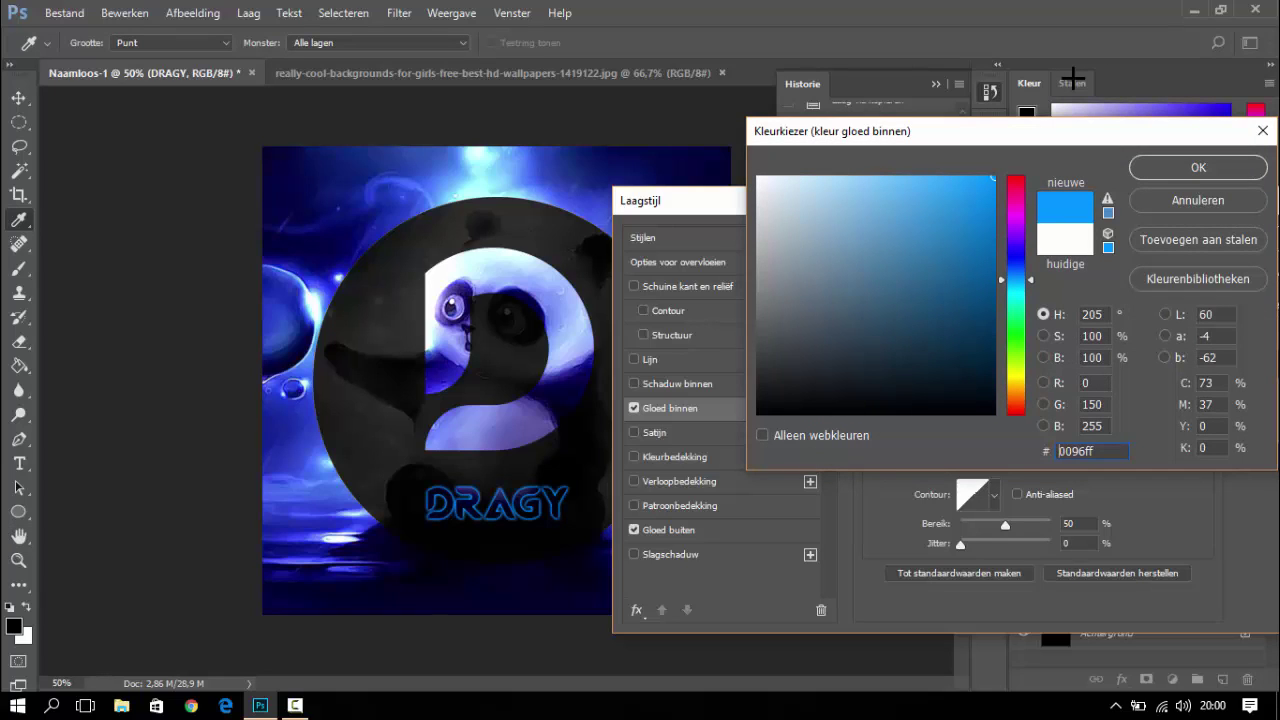
click(1171, 164)
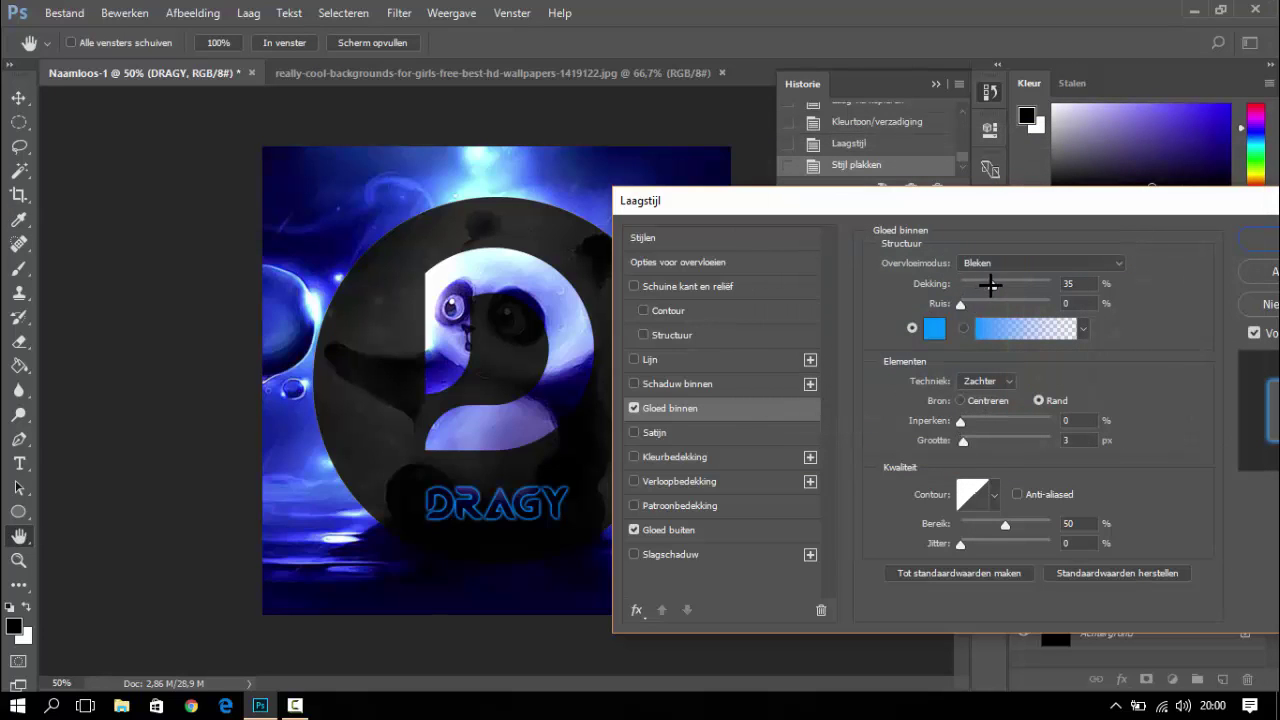
Set the inner glow to 100% opacity and 7 px, then apply the layer style
drag(992, 284, 1108, 286)
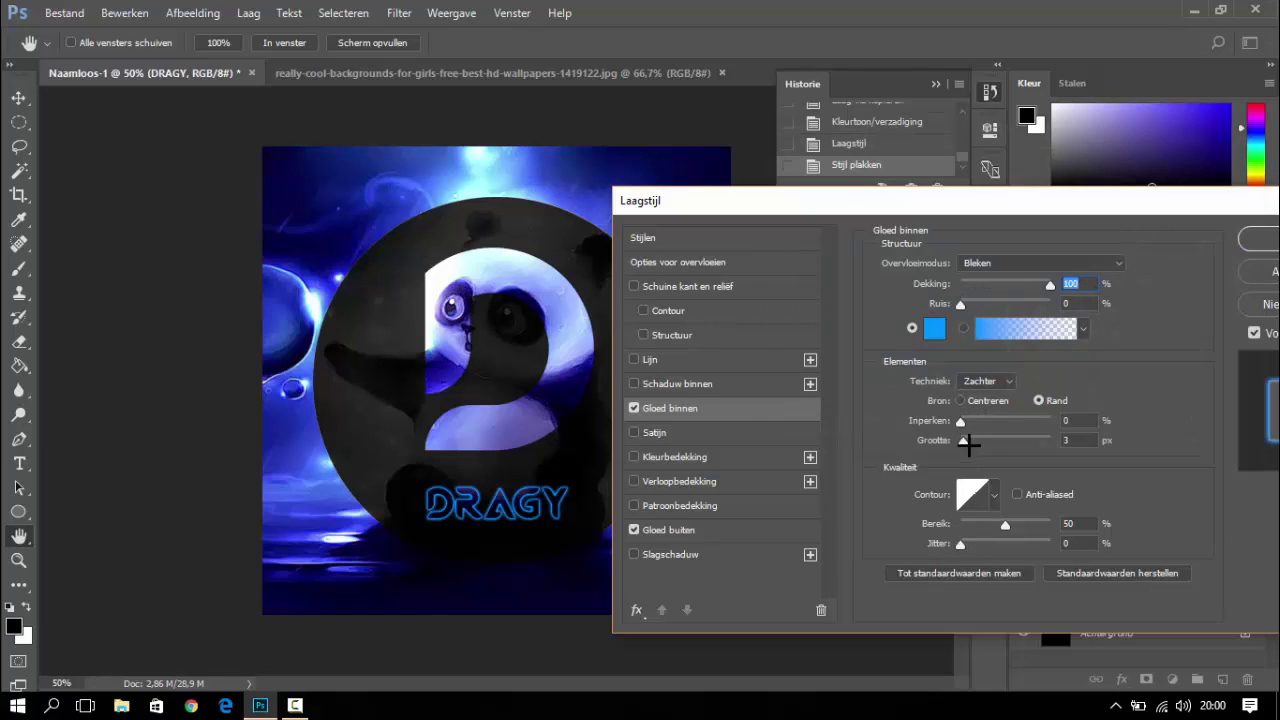
drag(964, 441, 971, 440)
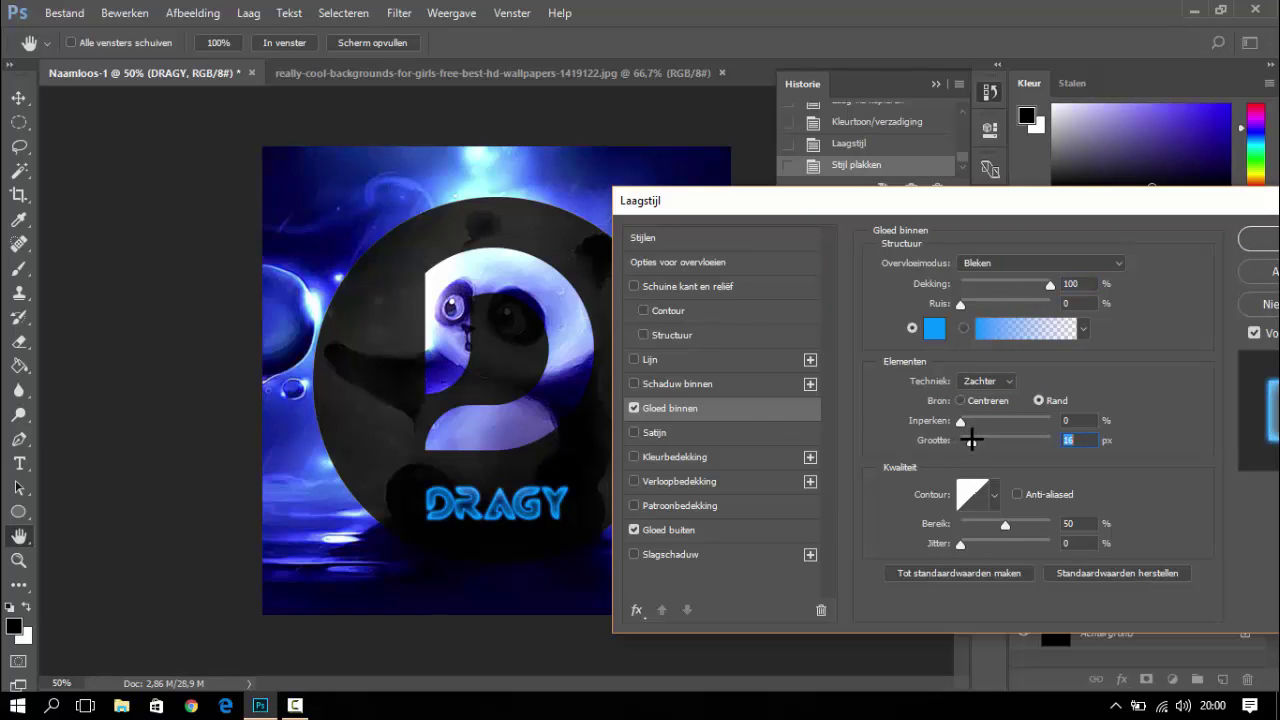
click(673, 524)
click(670, 410)
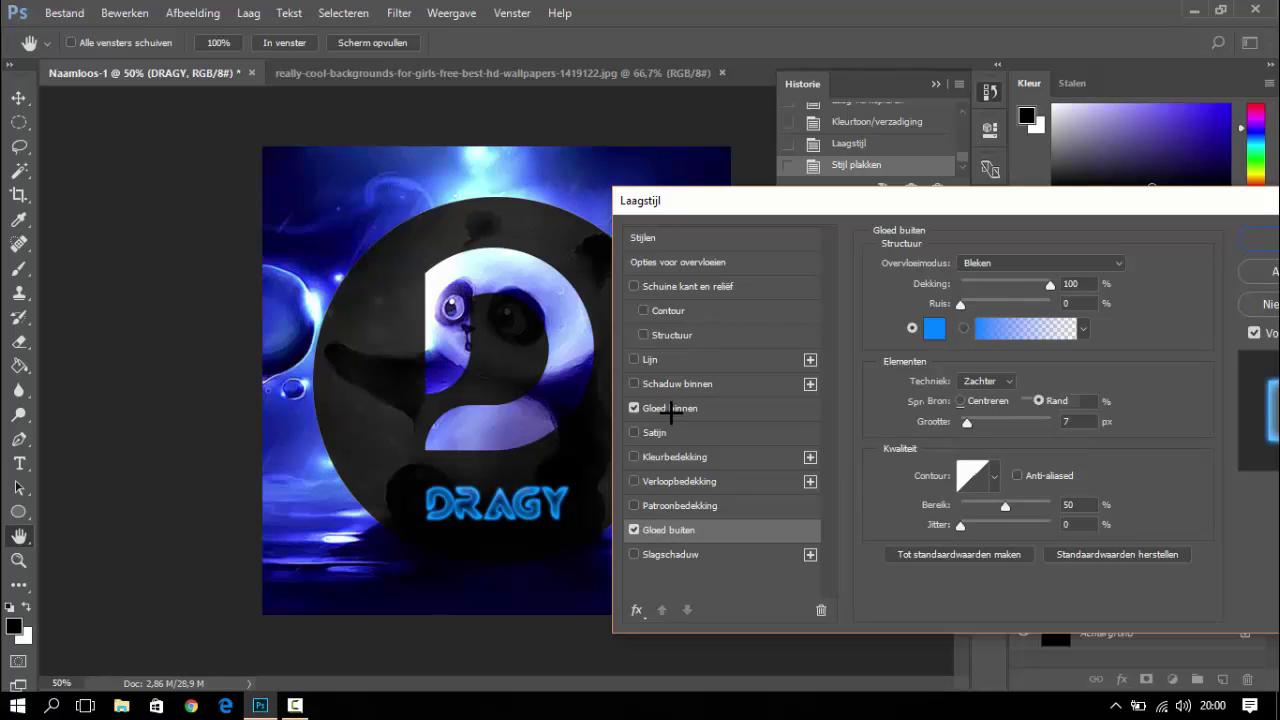
drag(971, 440, 966, 441)
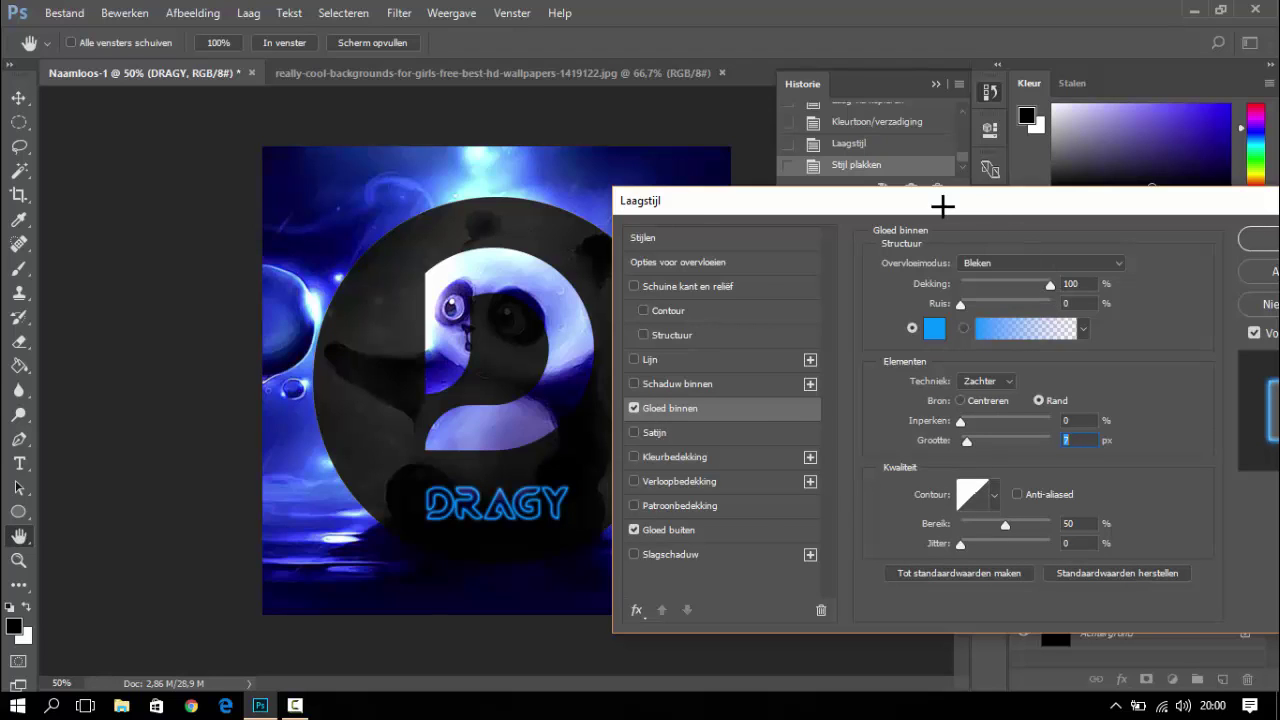
drag(943, 205, 718, 208)
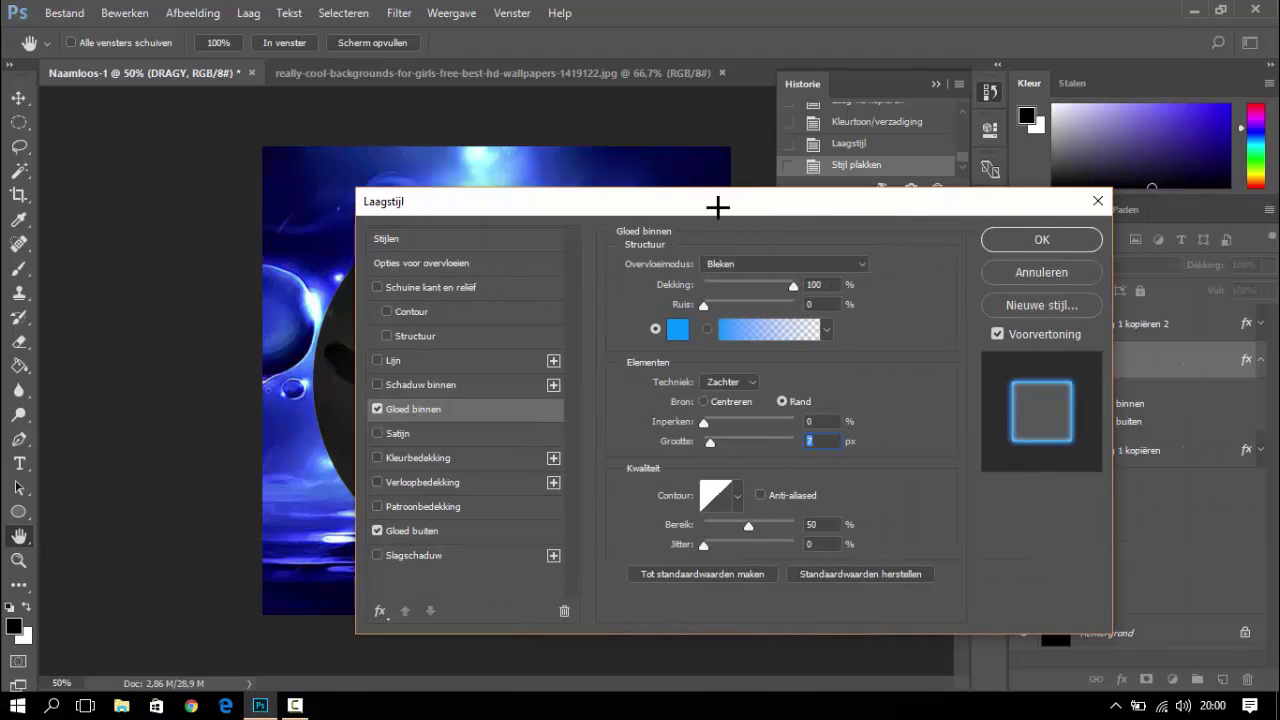
click(1073, 243)
Copy DRAGY's inner and outer glow styles and paste them onto the D layer
right_click(1152, 374)
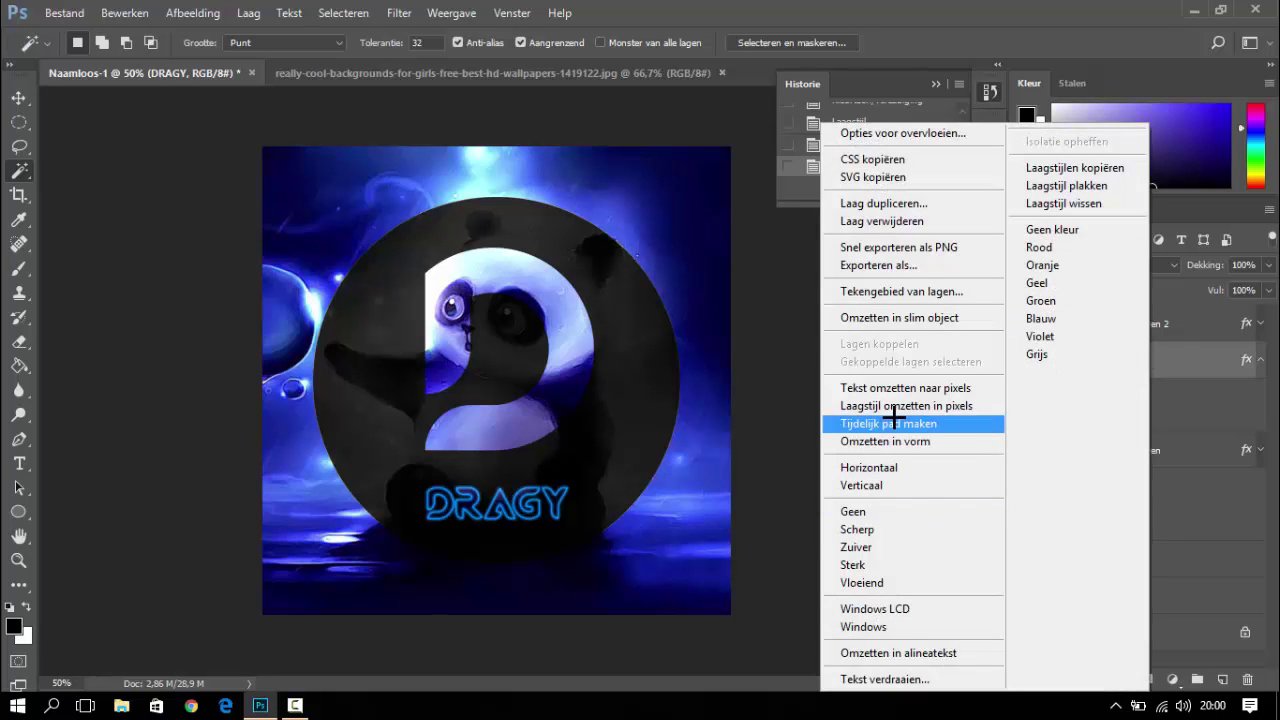
click(1062, 185)
click(1148, 495)
right_click(1148, 495)
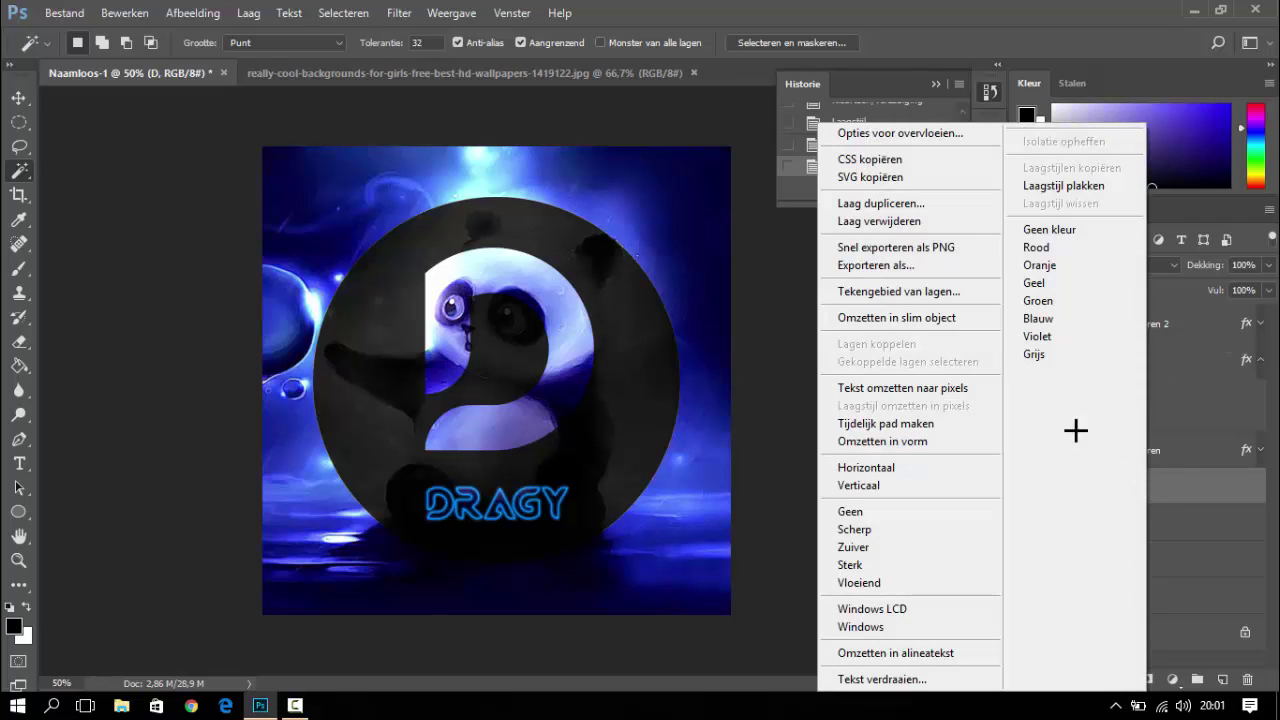
click(1055, 186)
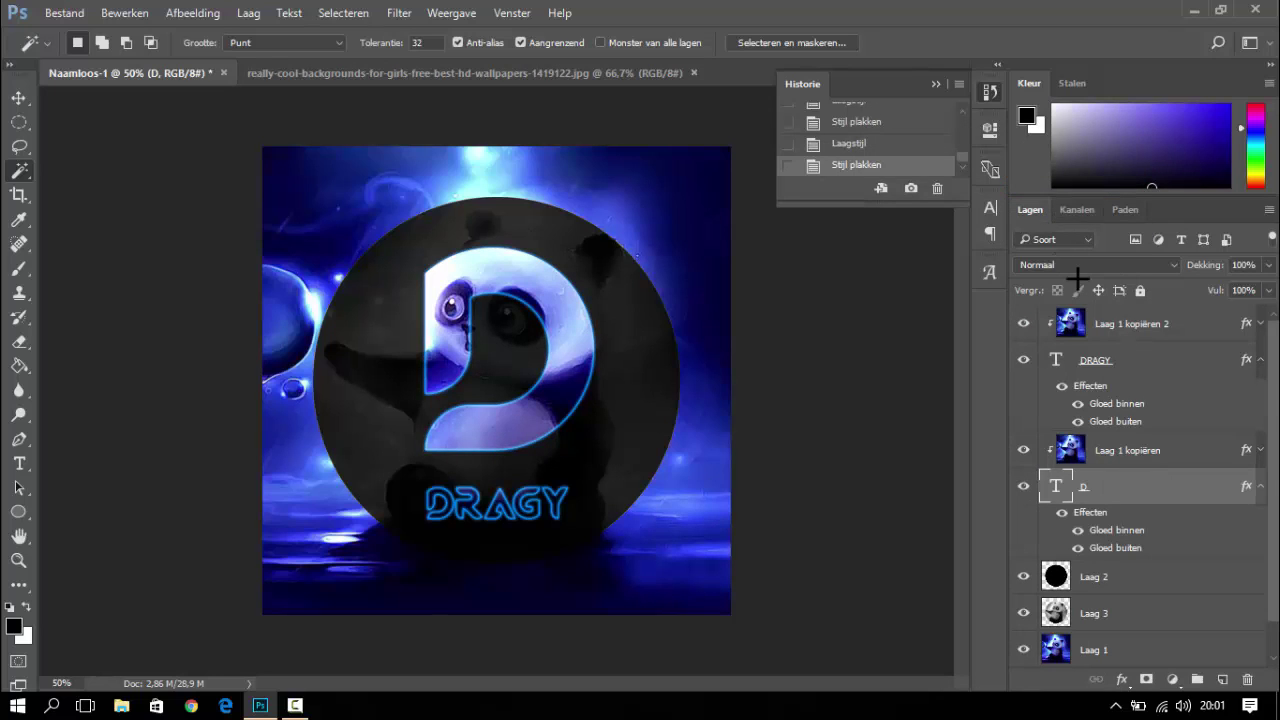
Resize DRAGY's inner glow, trying about 18 px, and apply the change
double_click(1160, 367)
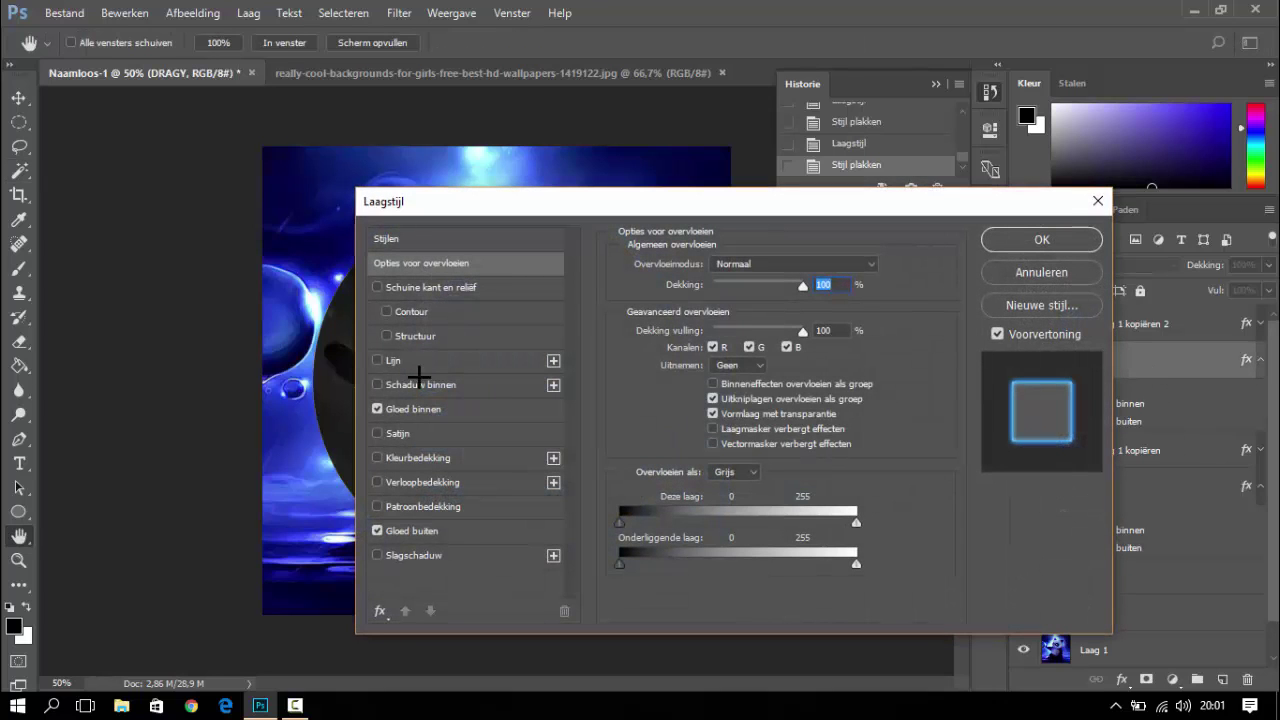
click(437, 411)
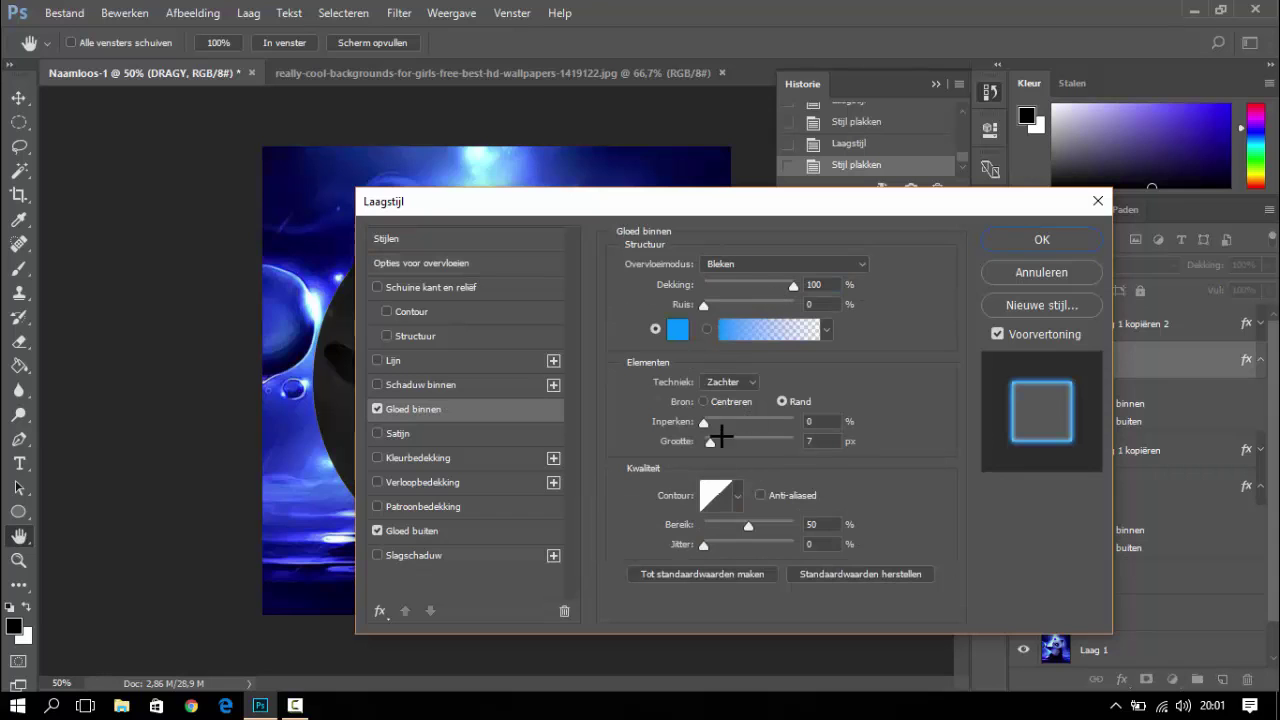
drag(712, 443, 716, 443)
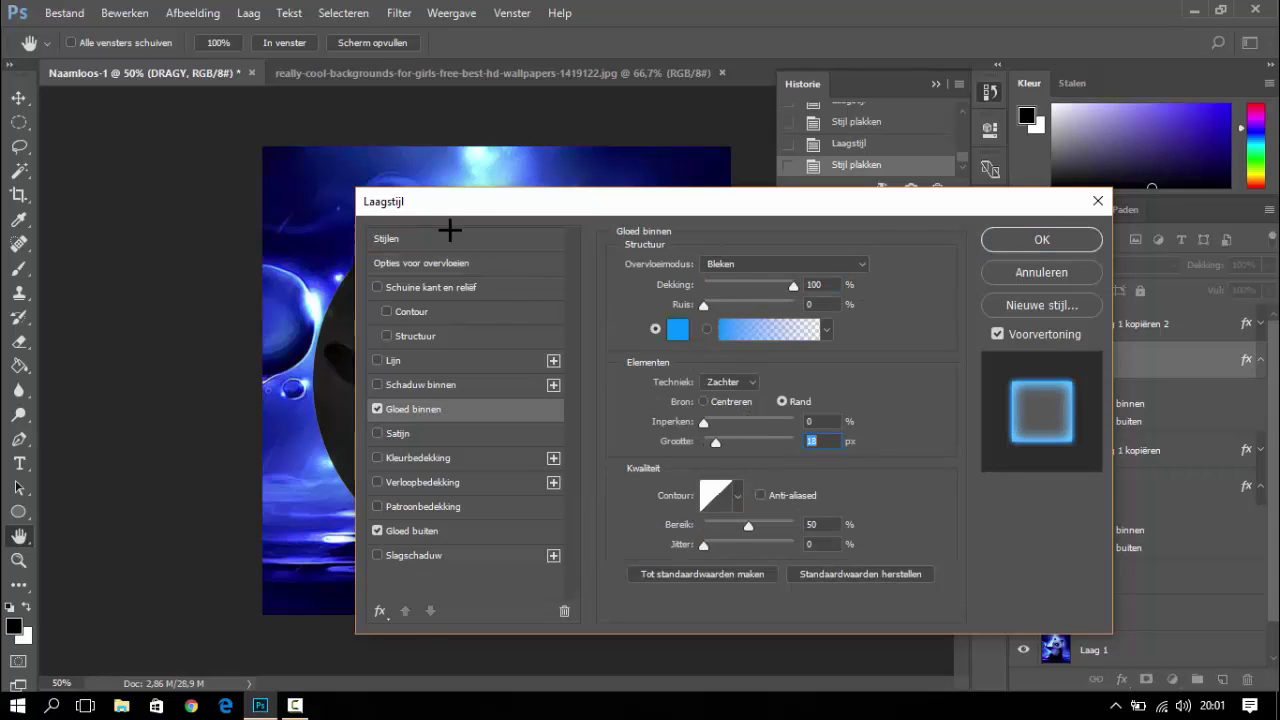
drag(473, 211, 651, 208)
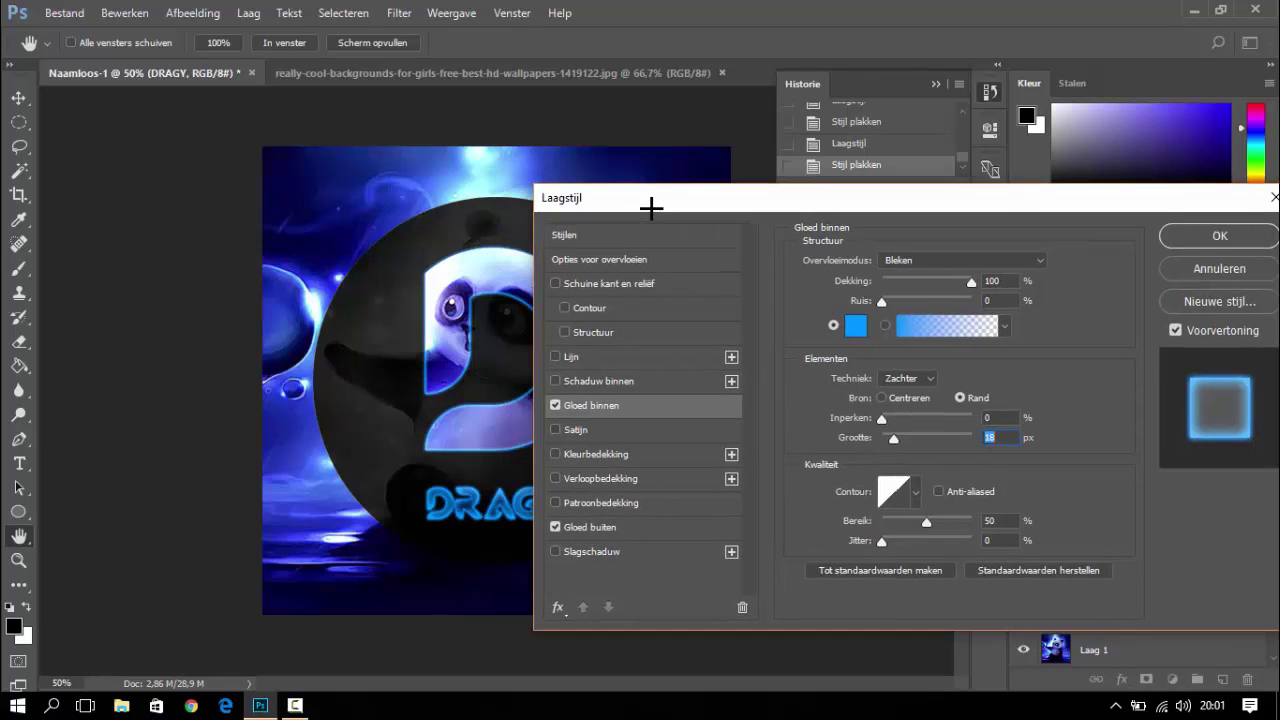
mouse_move(894, 437)
mouse_down()
mouse_move(875, 428)
mouse_move(892, 422)
mouse_up()
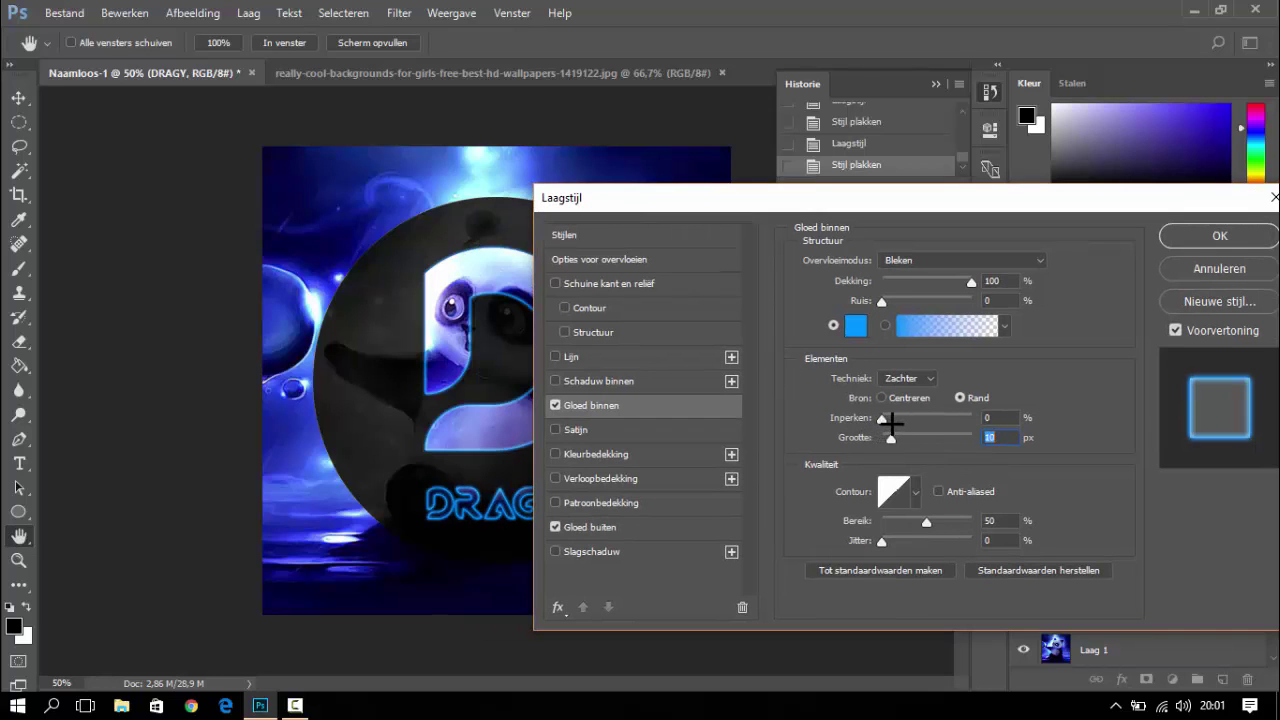
click(1238, 269)
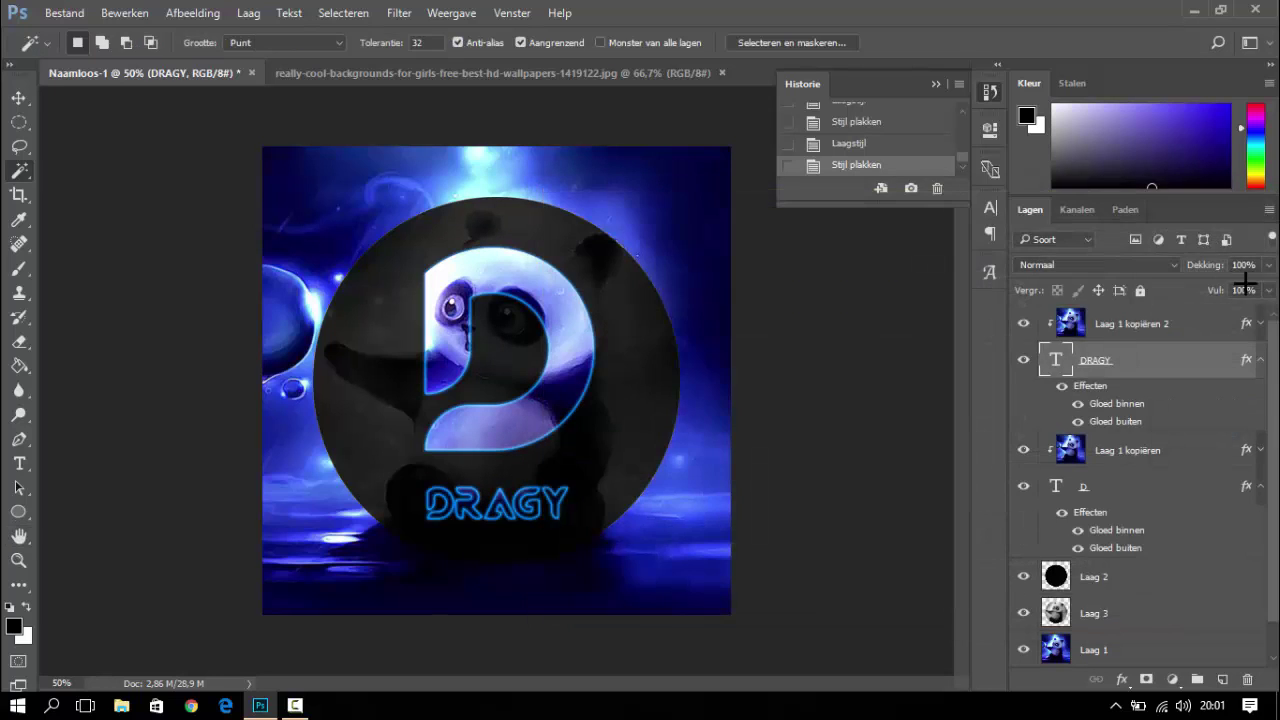
Enlarge the D's inner glow to about 18 px and its outer glow to 16 px, then apply
double_click(1160, 487)
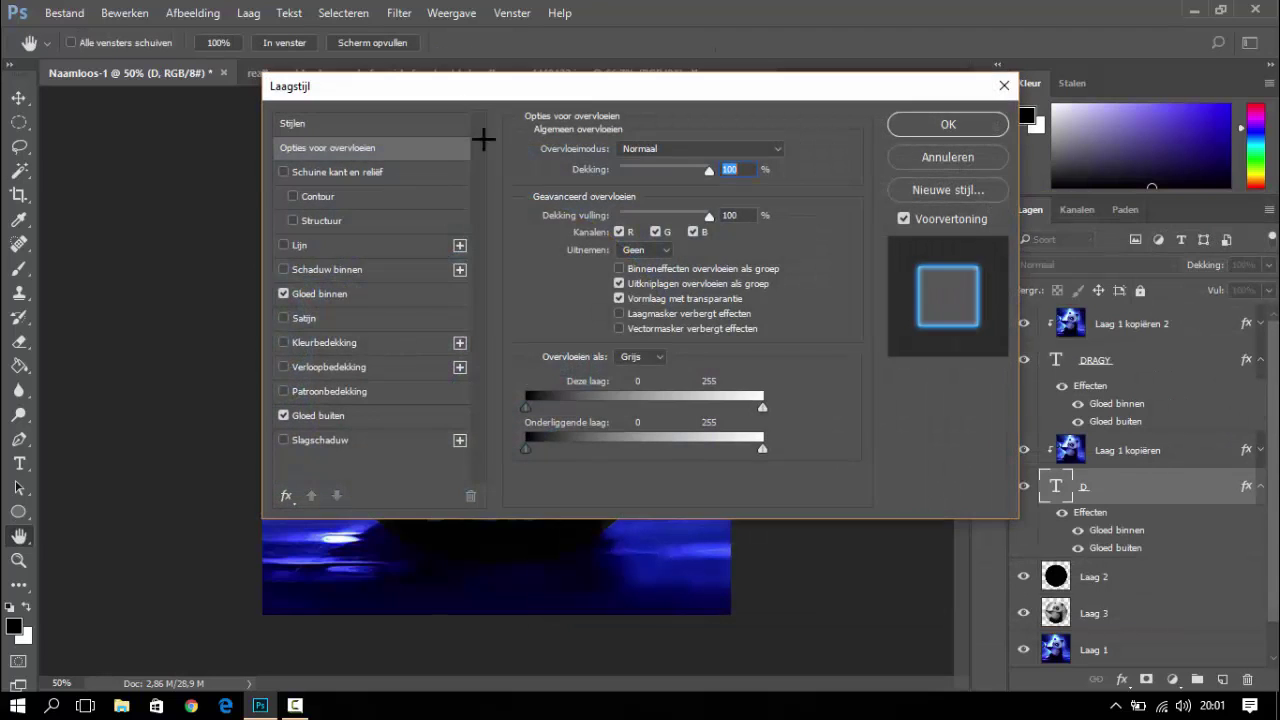
drag(686, 97, 983, 142)
click(680, 338)
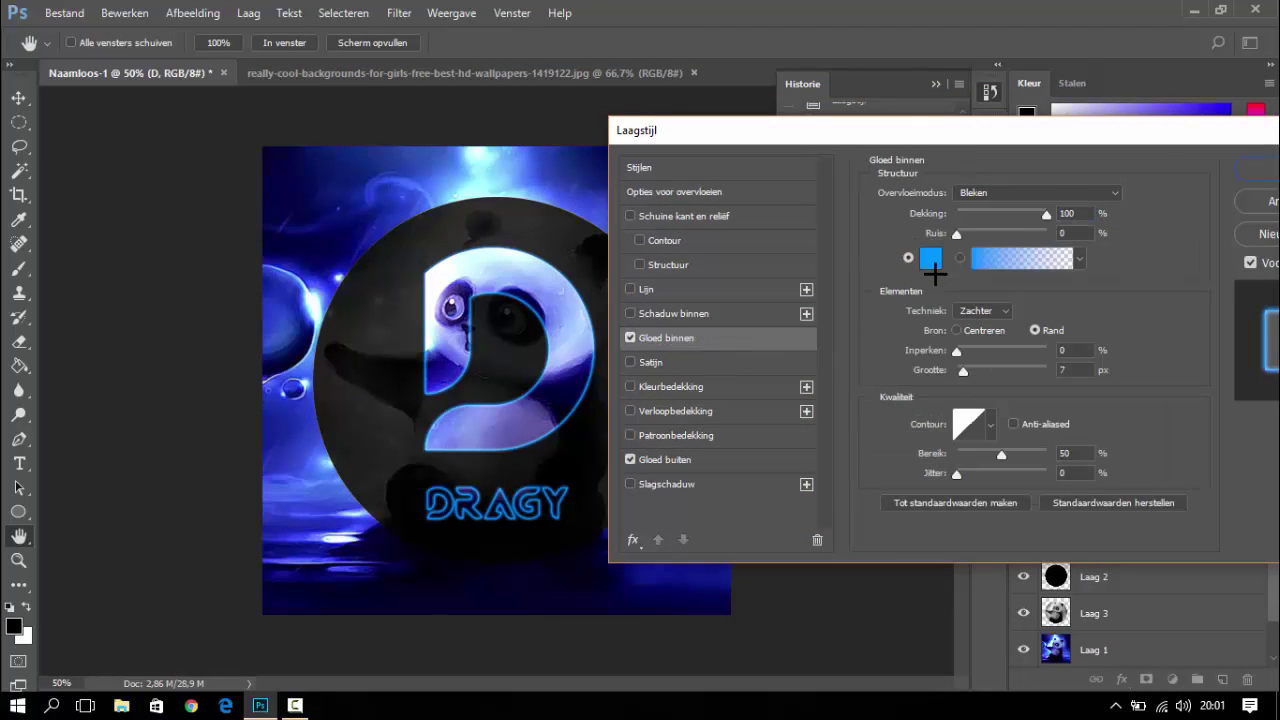
drag(963, 370, 970, 370)
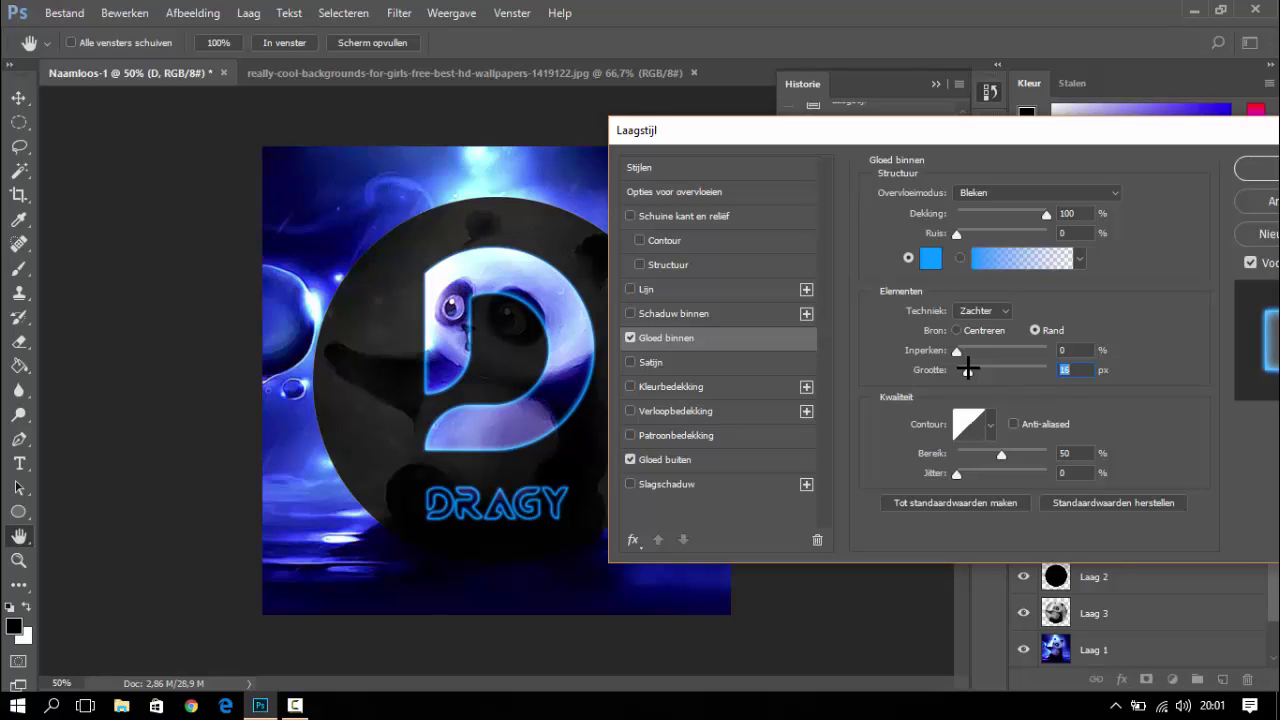
drag(968, 369, 969, 369)
click(682, 461)
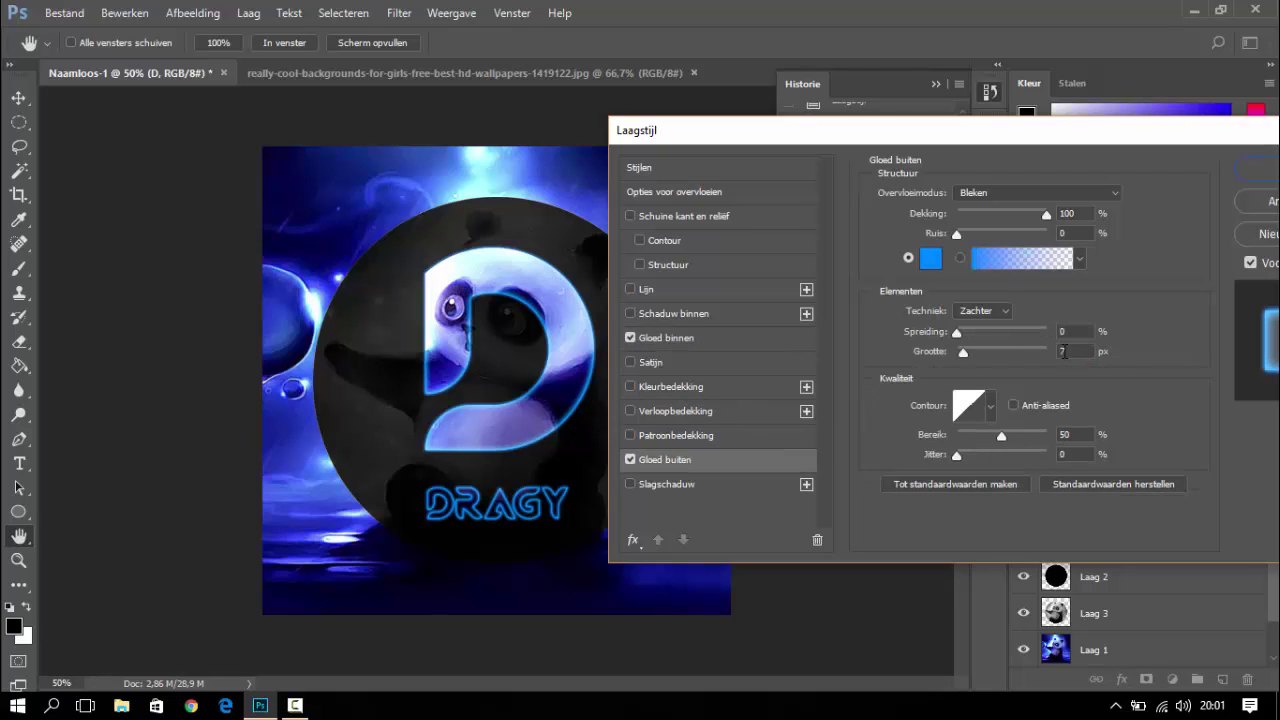
drag(960, 351, 968, 351)
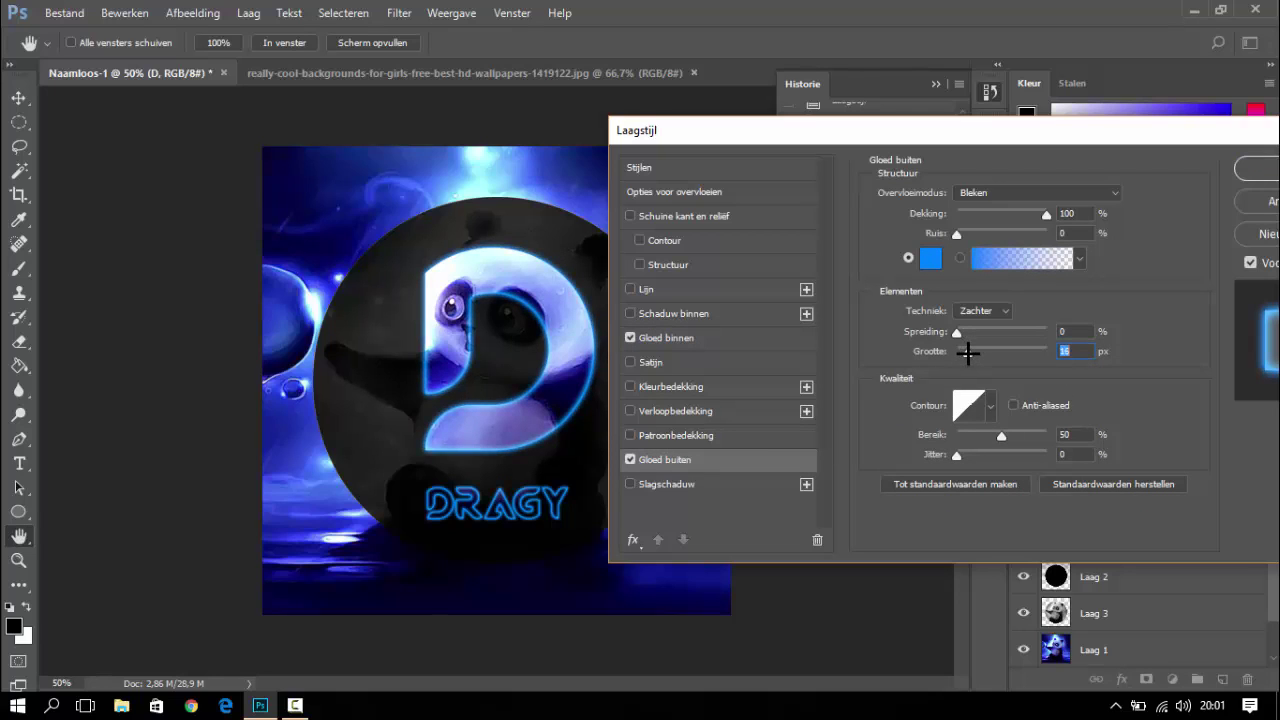
drag(735, 140, 596, 154)
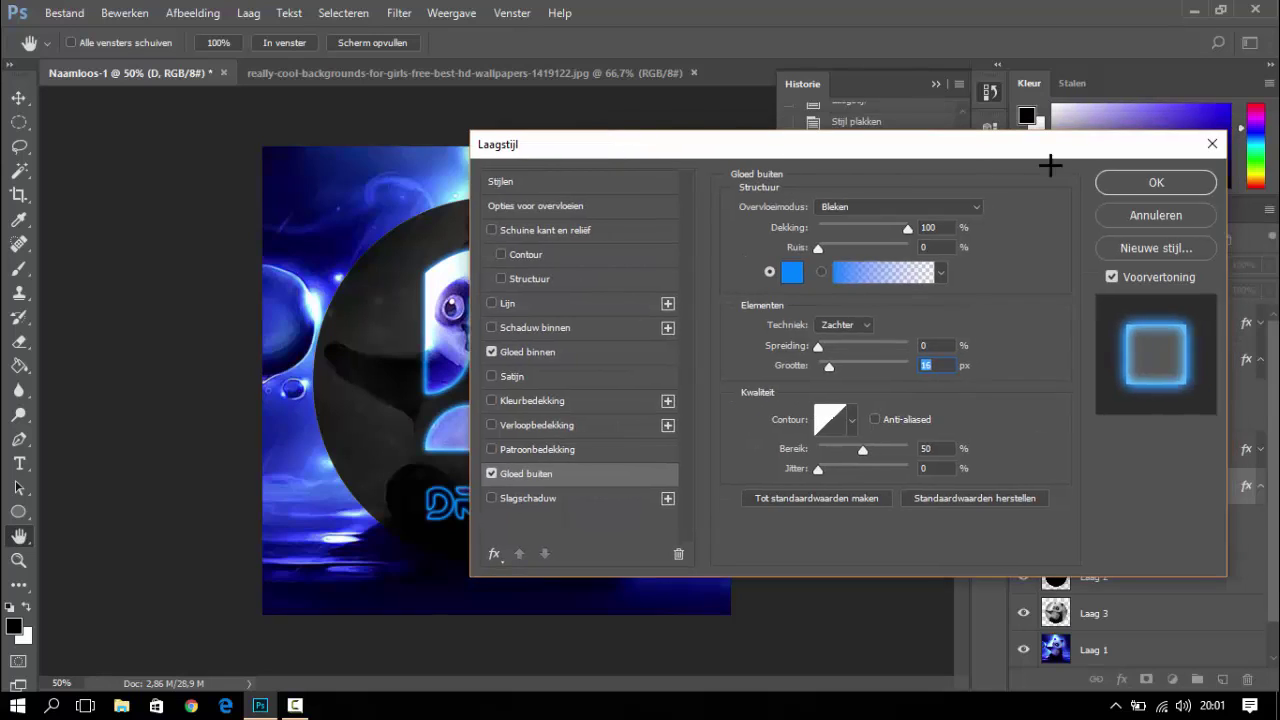
click(1168, 180)
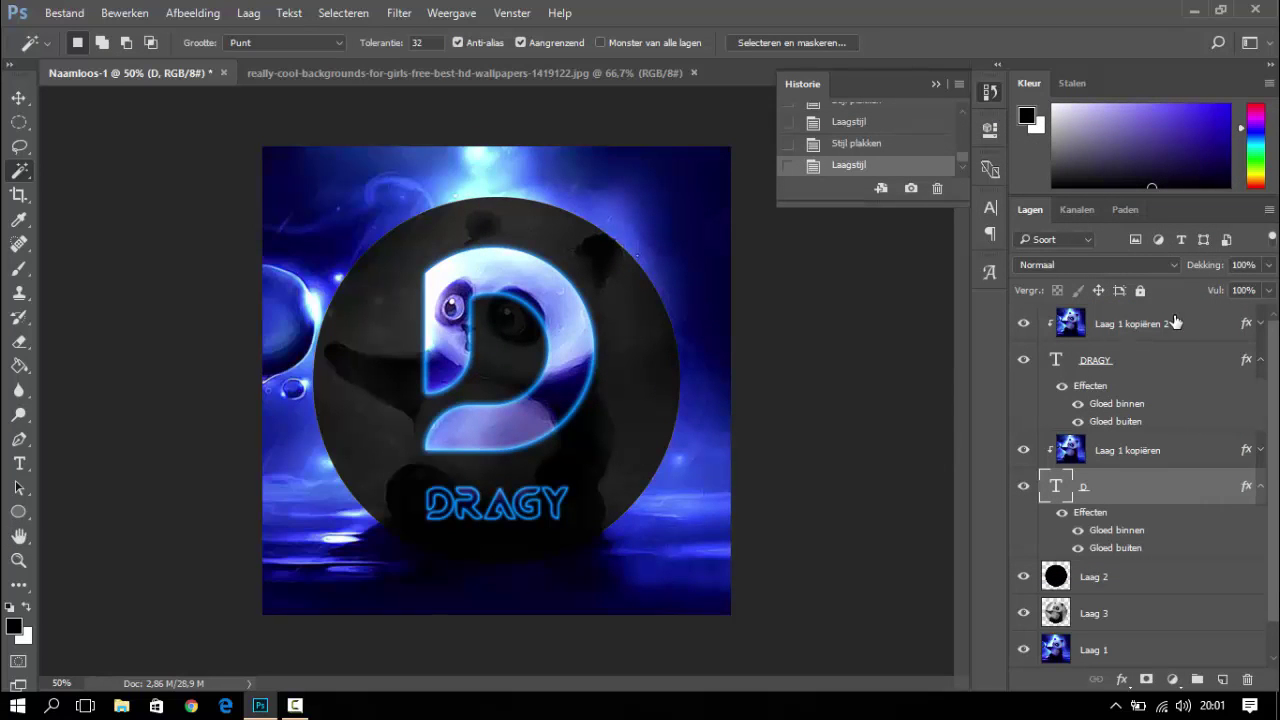
Give Laag 3 a blue Inner Glow of size 24 px and a blue Outer Glow of size 29 px
click(1129, 592)
double_click(1159, 621)
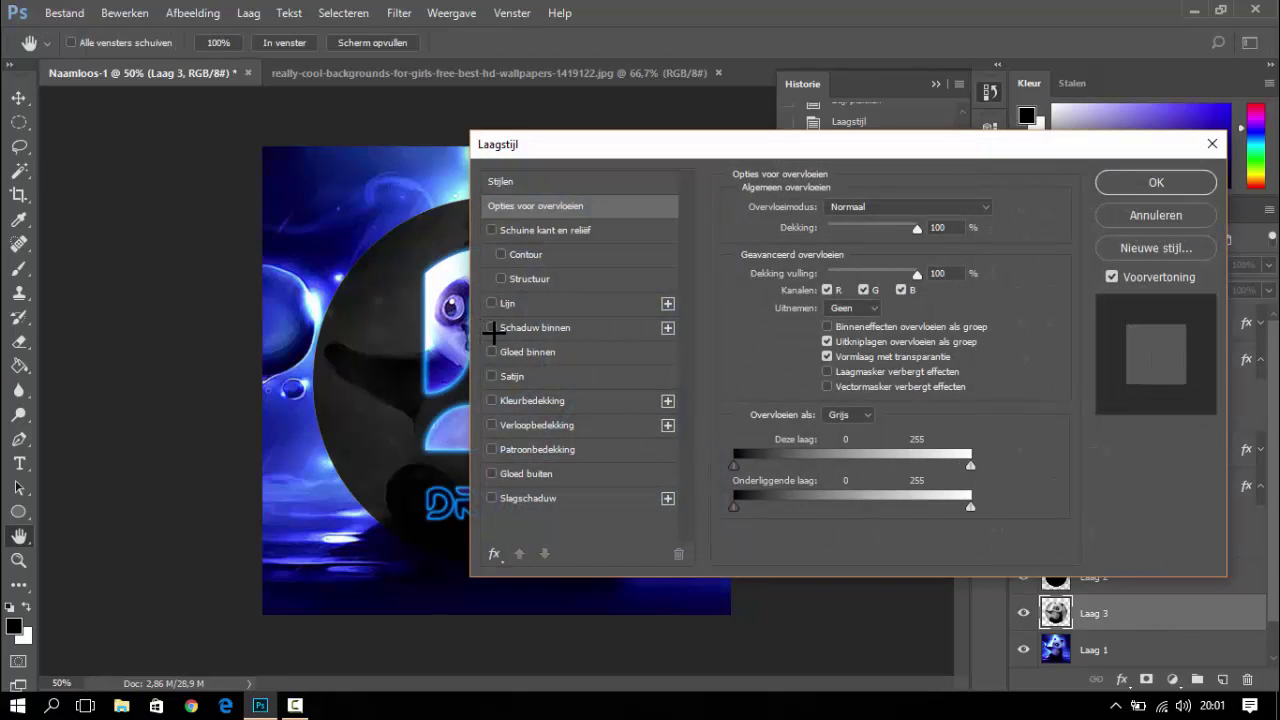
click(491, 352)
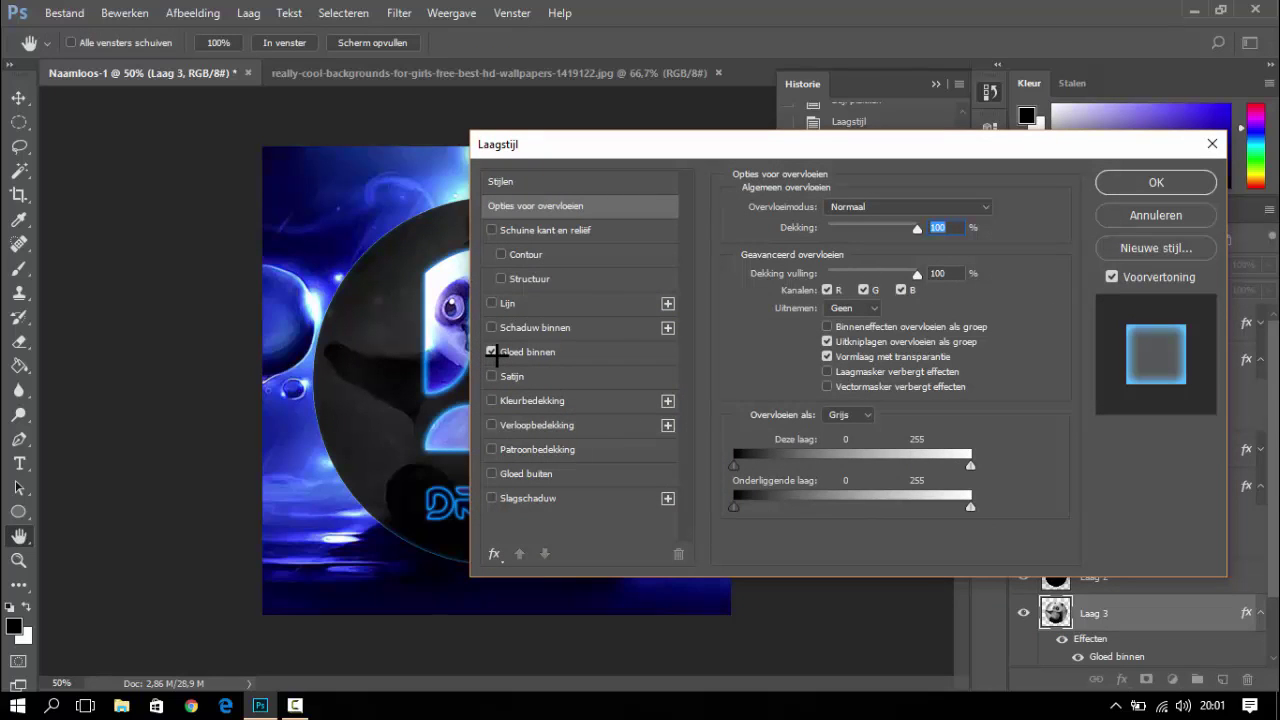
click(490, 473)
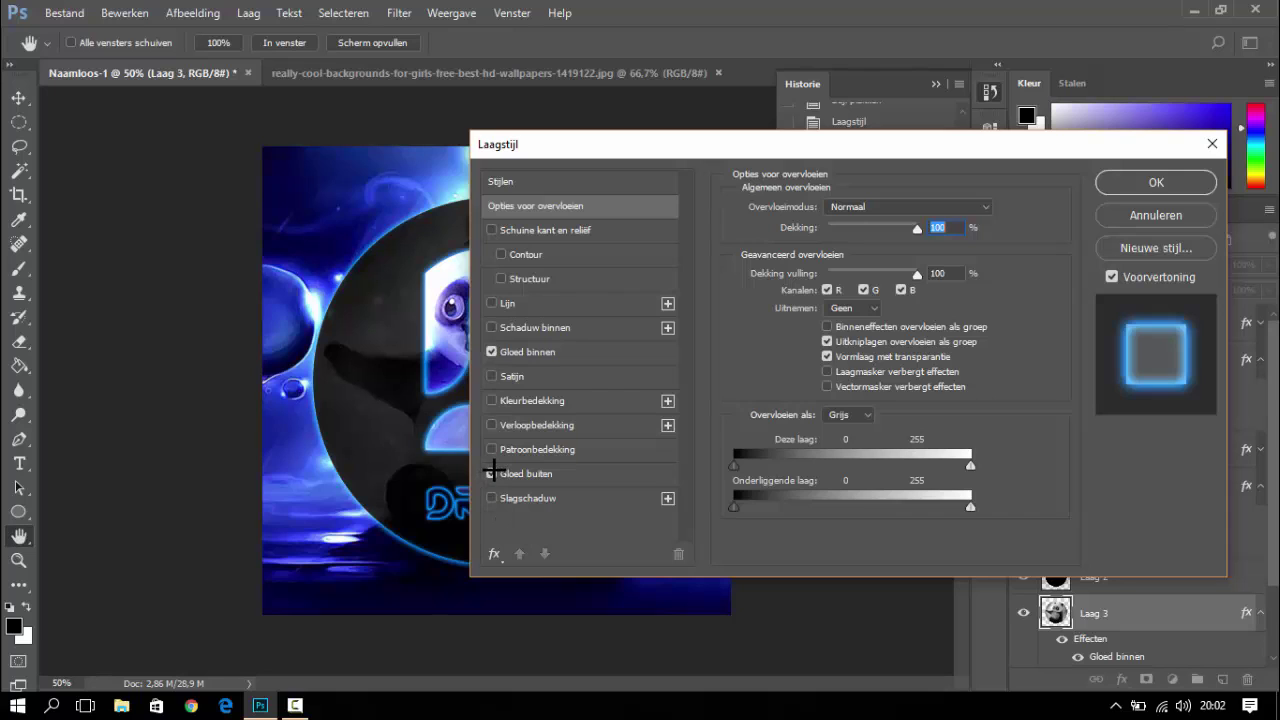
click(522, 473)
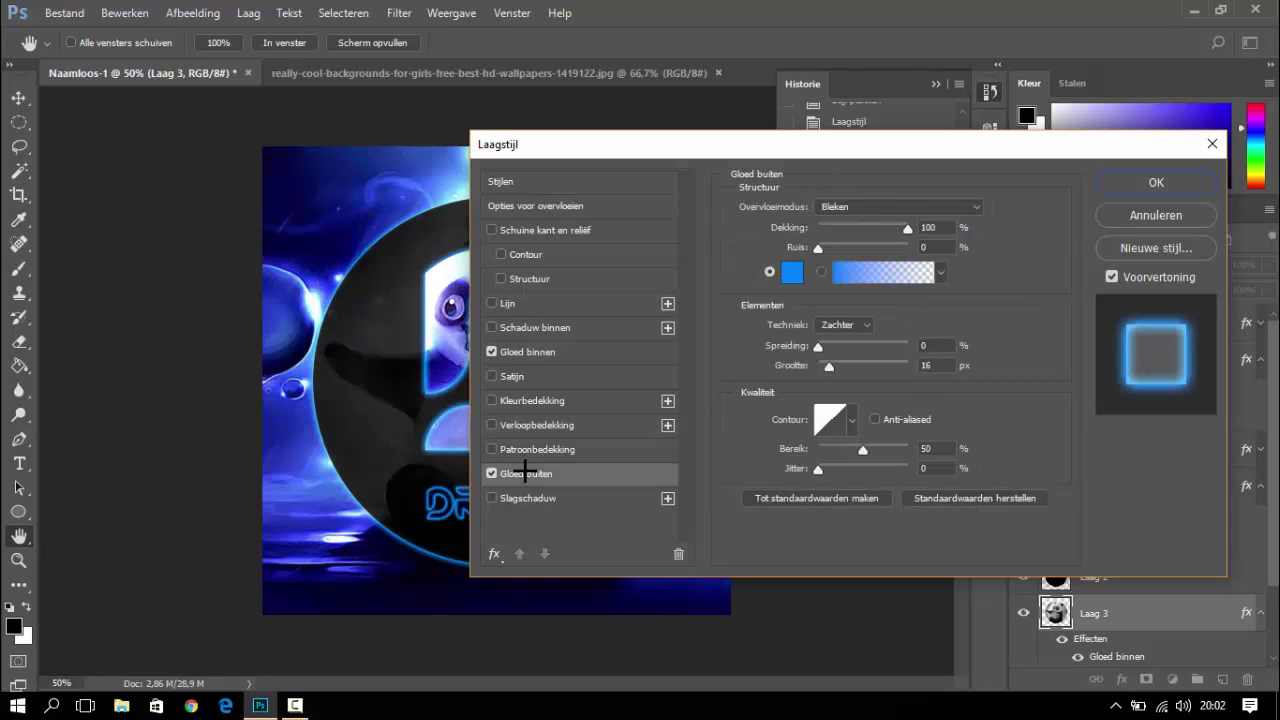
click(548, 351)
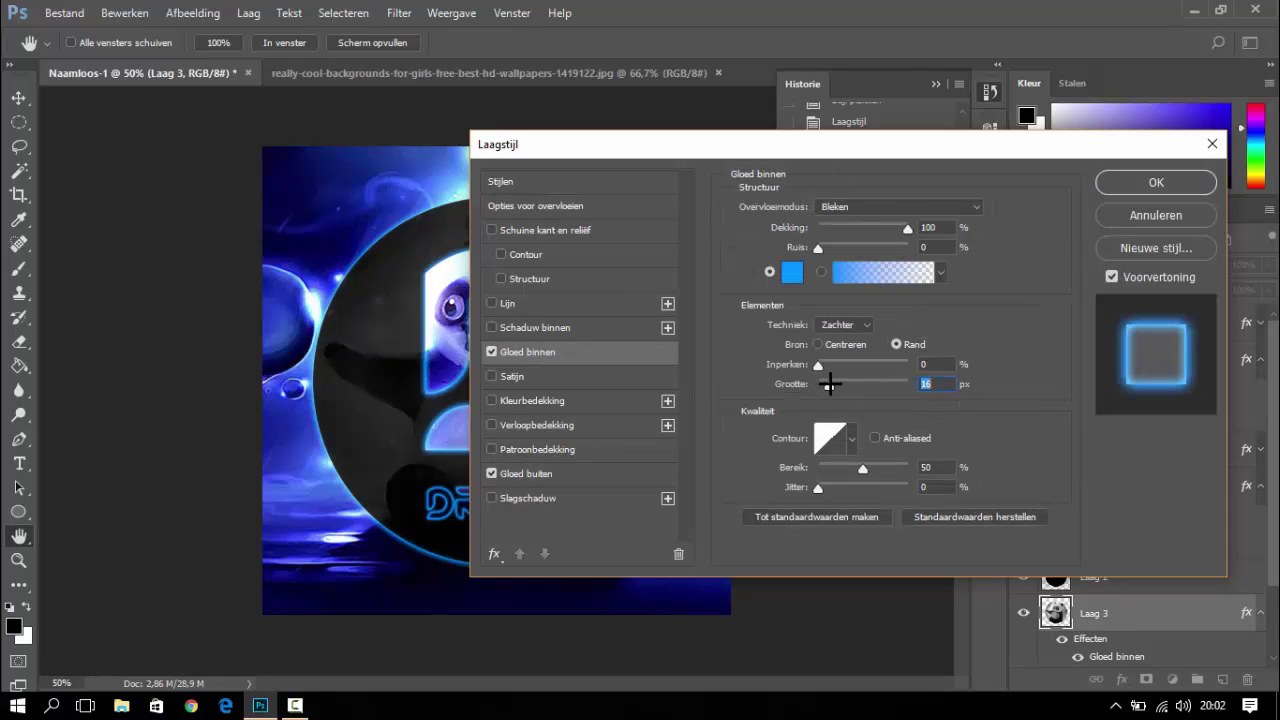
drag(829, 383, 831, 384)
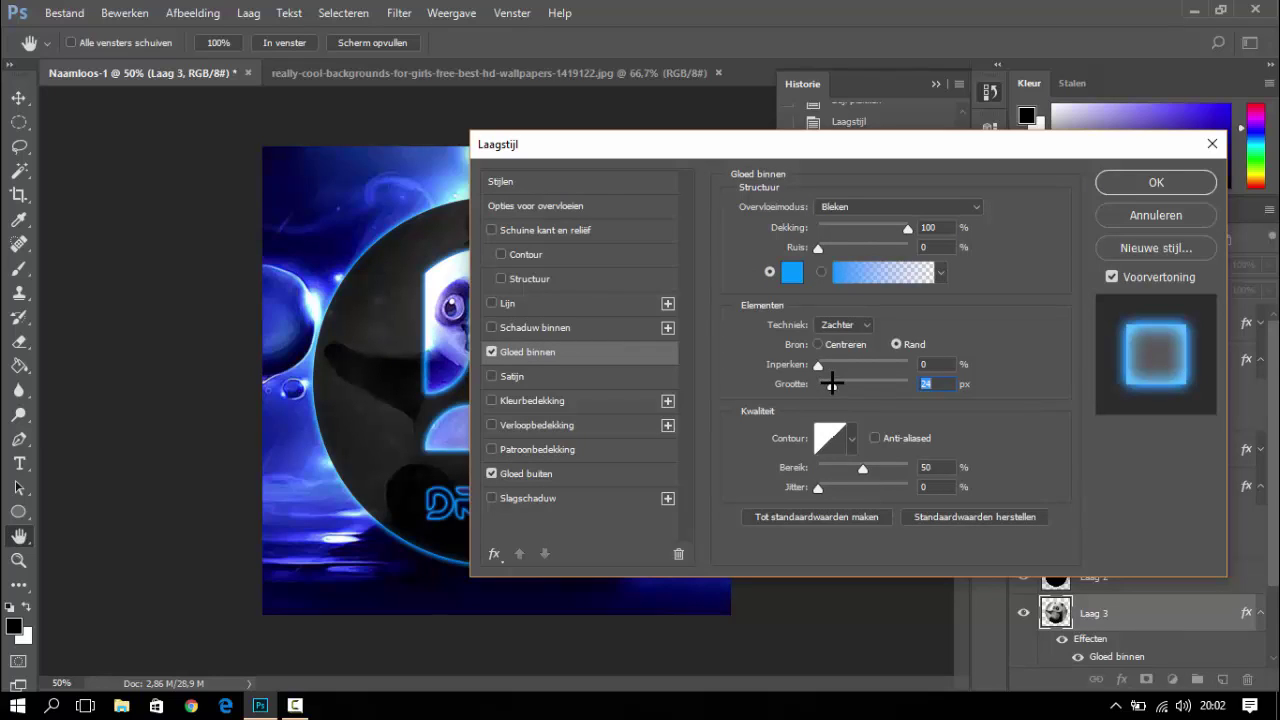
click(525, 474)
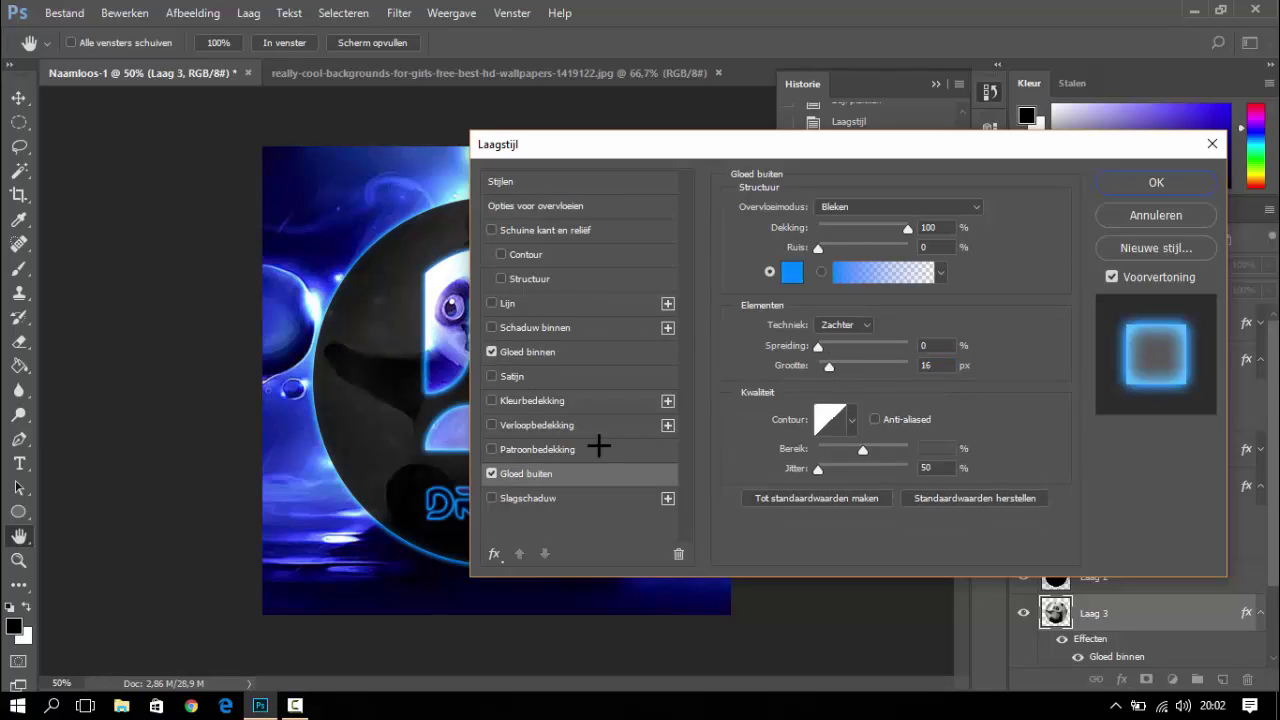
drag(829, 366, 834, 368)
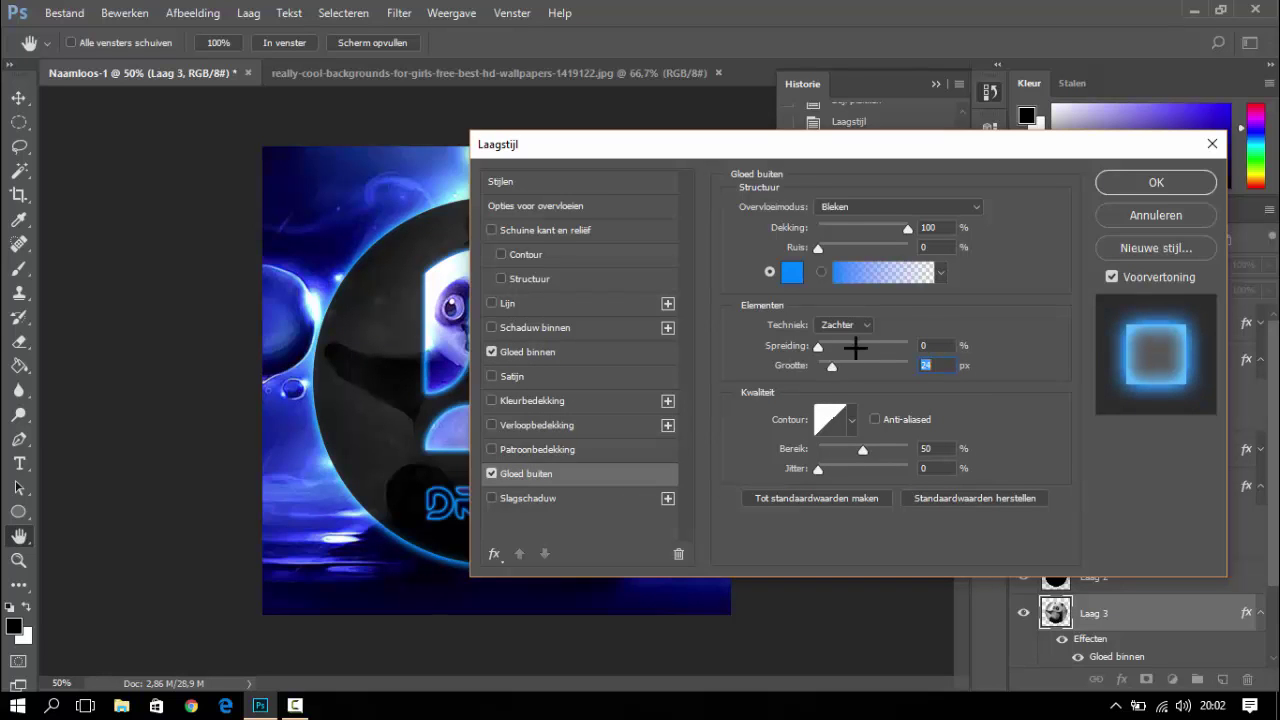
mouse_move(802, 140)
mouse_down()
mouse_move(721, 566)
mouse_move(557, 674)
mouse_up()
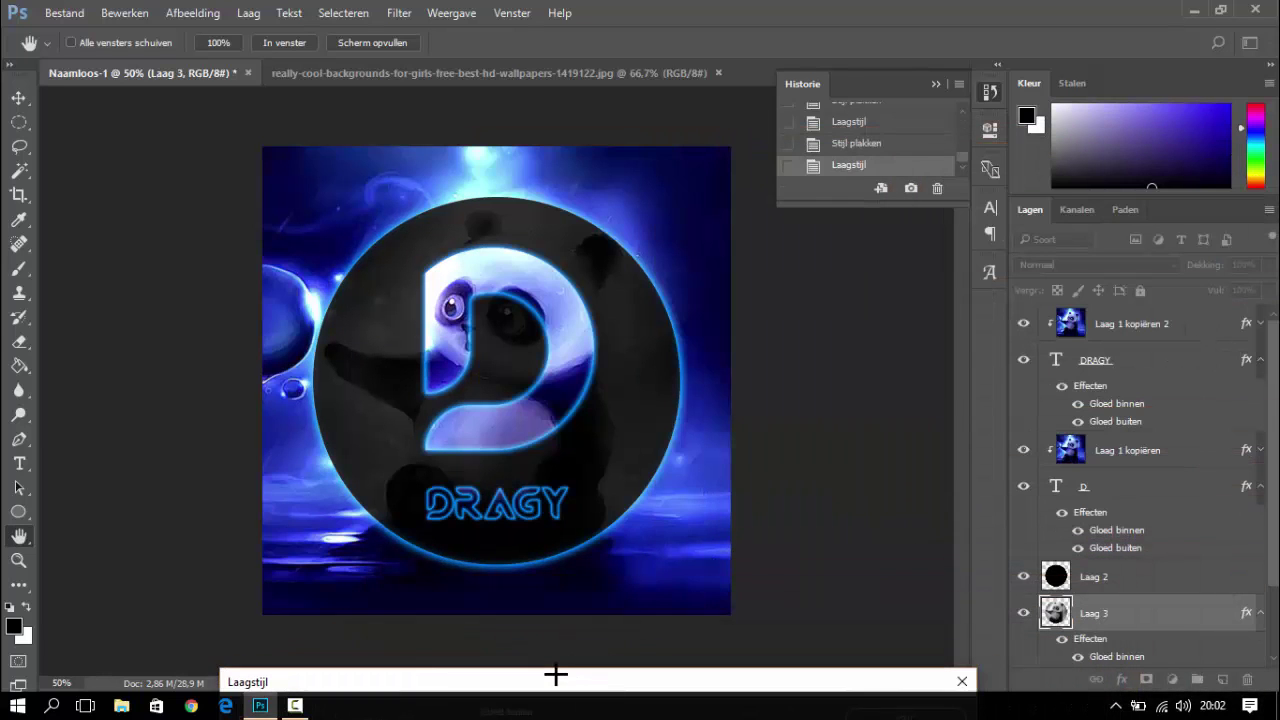